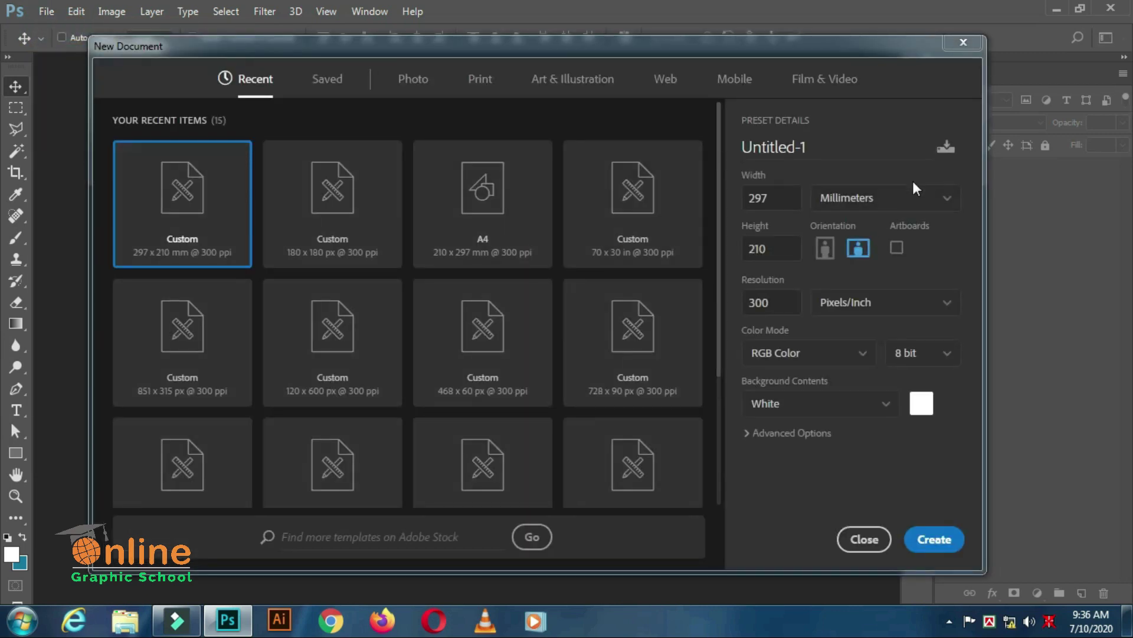
- Set the new document's units to pixels and name it "Web Banner Home Page"
{"action": "left_click", "coordinate": [947, 200]}
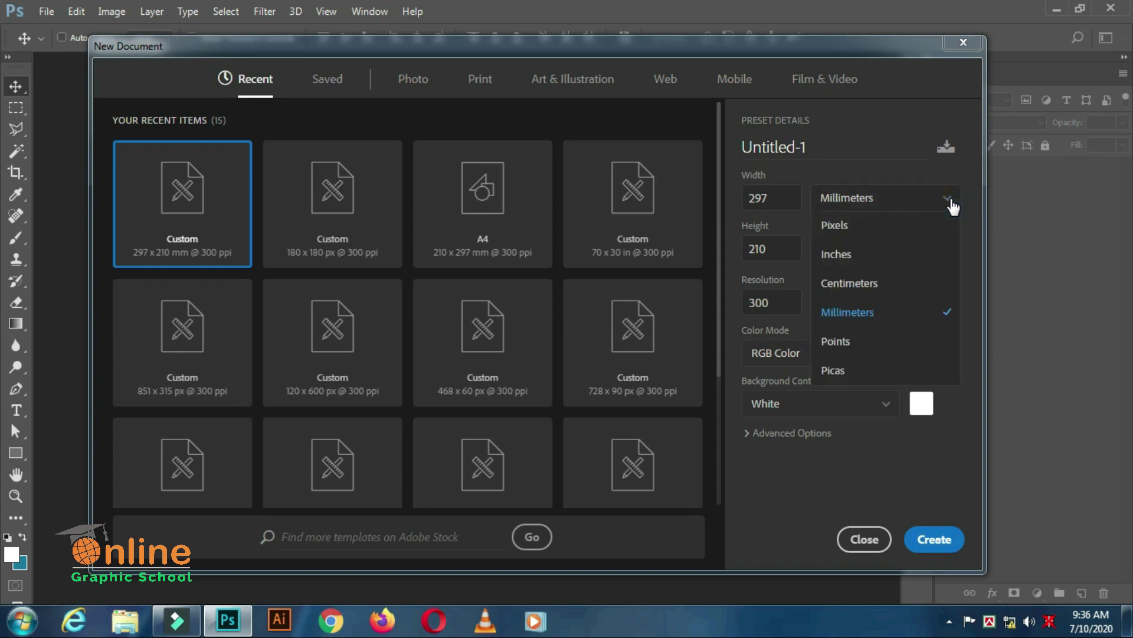
{"action": "left_click", "coordinate": [872, 222]}
{"action": "left_click", "coordinate": [833, 148]}
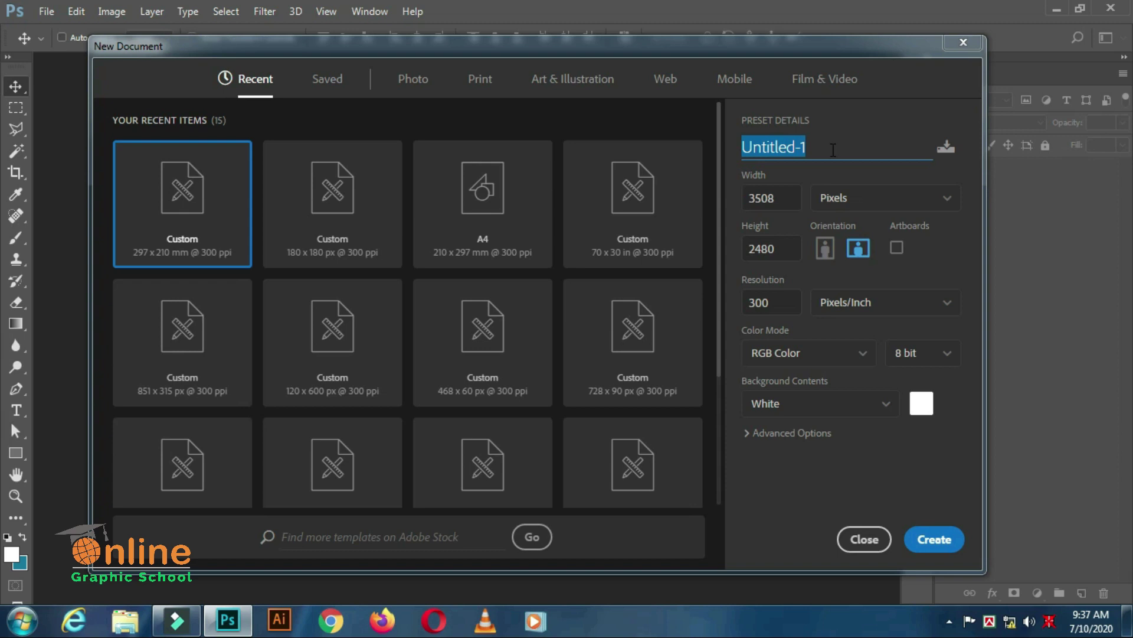
{"action": "type", "text": "Web Banner Home Page"}
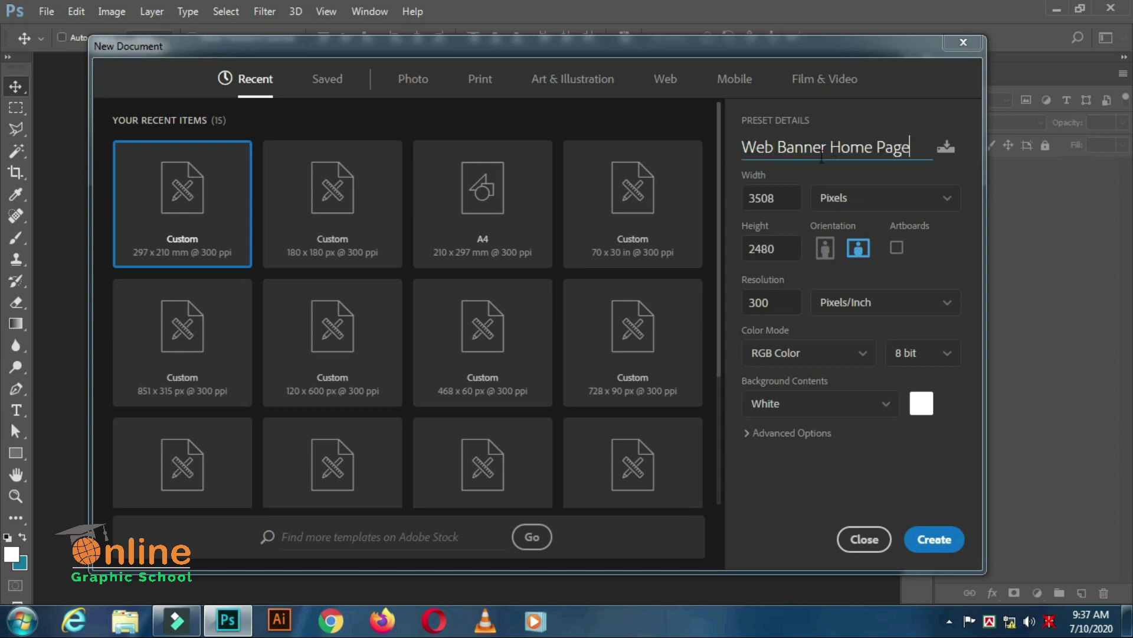
- Set the document size to 1290 px wide by 450 px high and create the document
{"action": "left_click", "coordinate": [791, 199]}
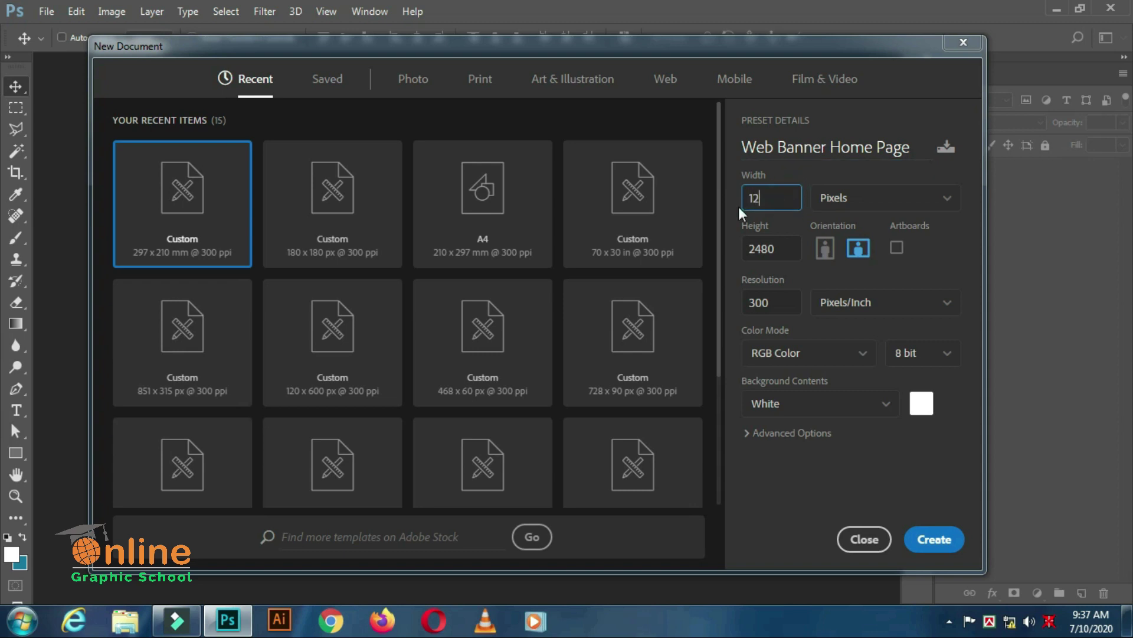
{"action": "type", "text": "1290"}
{"action": "key", "text": "Tab"}
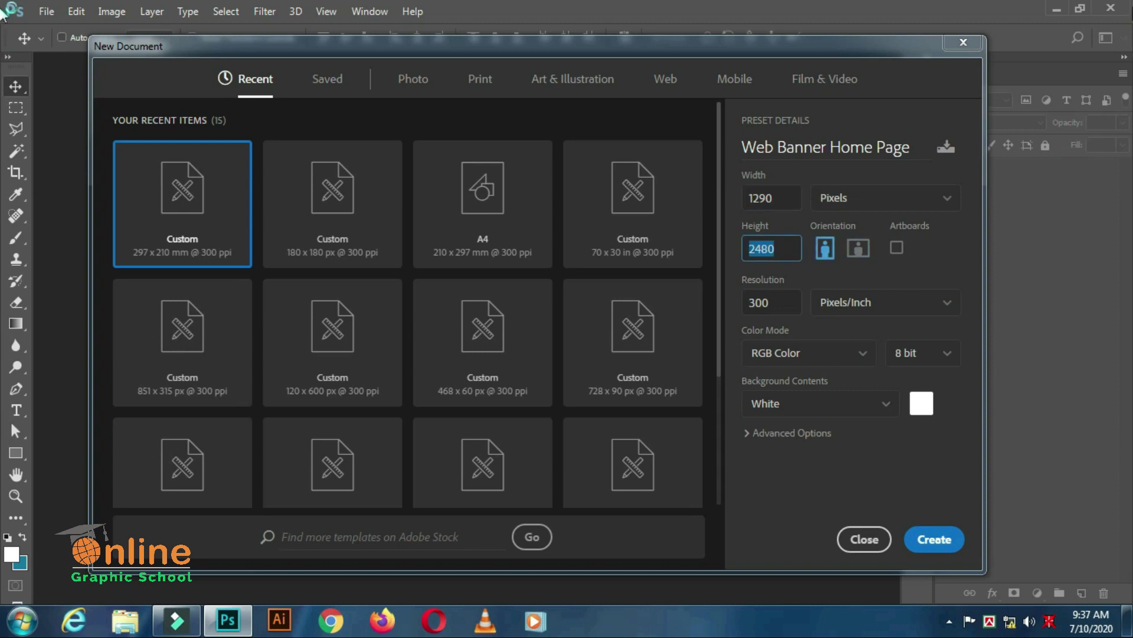
{"action": "type", "text": "450"}
{"action": "key", "text": "Tab"}
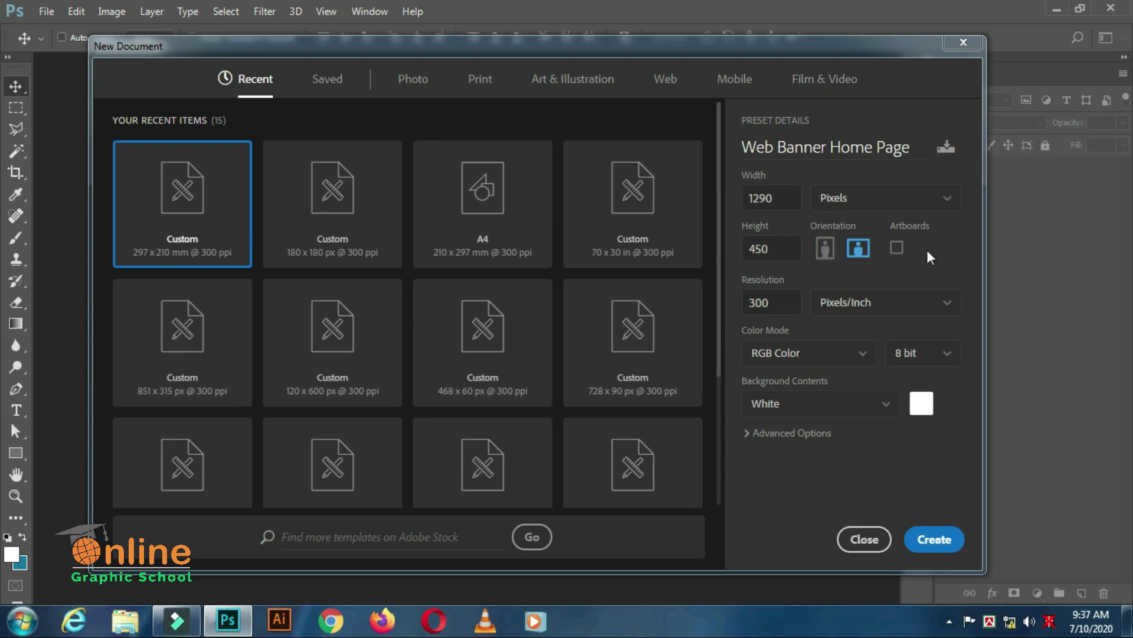
{"action": "left_click_drag", "start_coordinate": [779, 304], "coordinate": [744, 302]}
{"action": "left_click", "coordinate": [938, 545]}
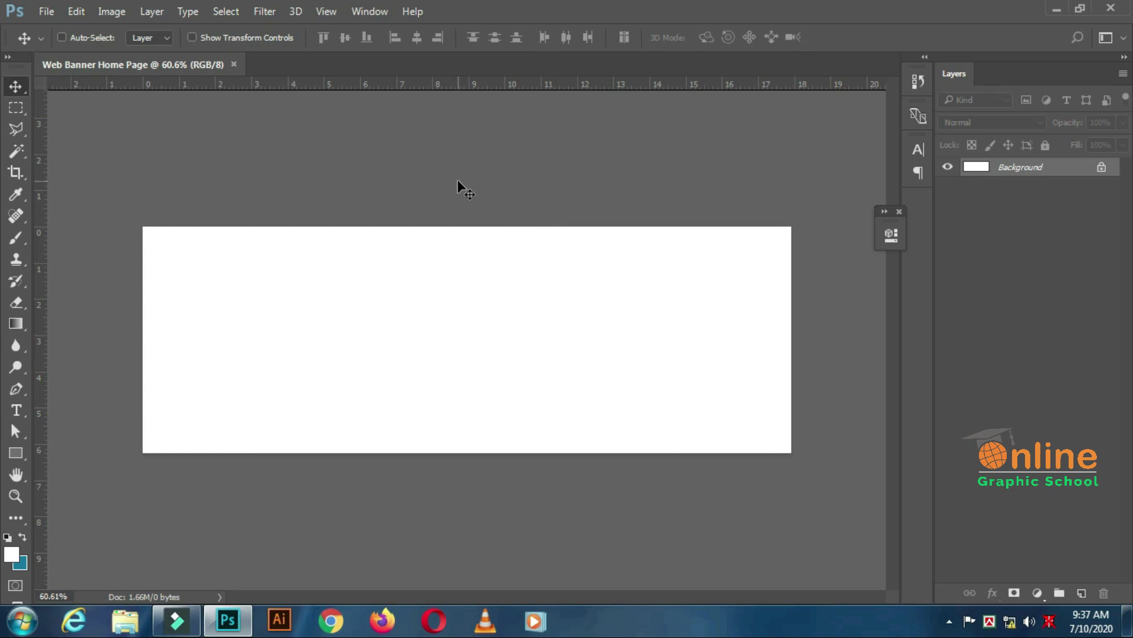
- Create a rectangle shape 1290 px wide and 450 px high on the canvas
{"action": "left_click", "coordinate": [15, 452]}
{"action": "left_click", "coordinate": [284, 318]}
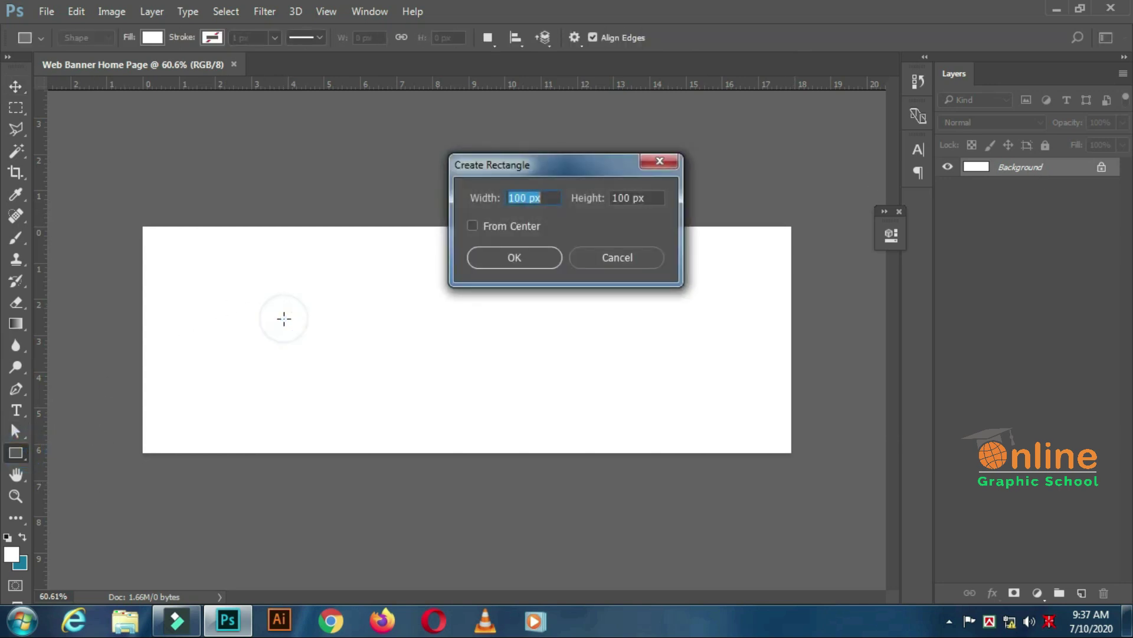
{"action": "type", "text": "129"}
{"action": "key", "text": "Tab"}
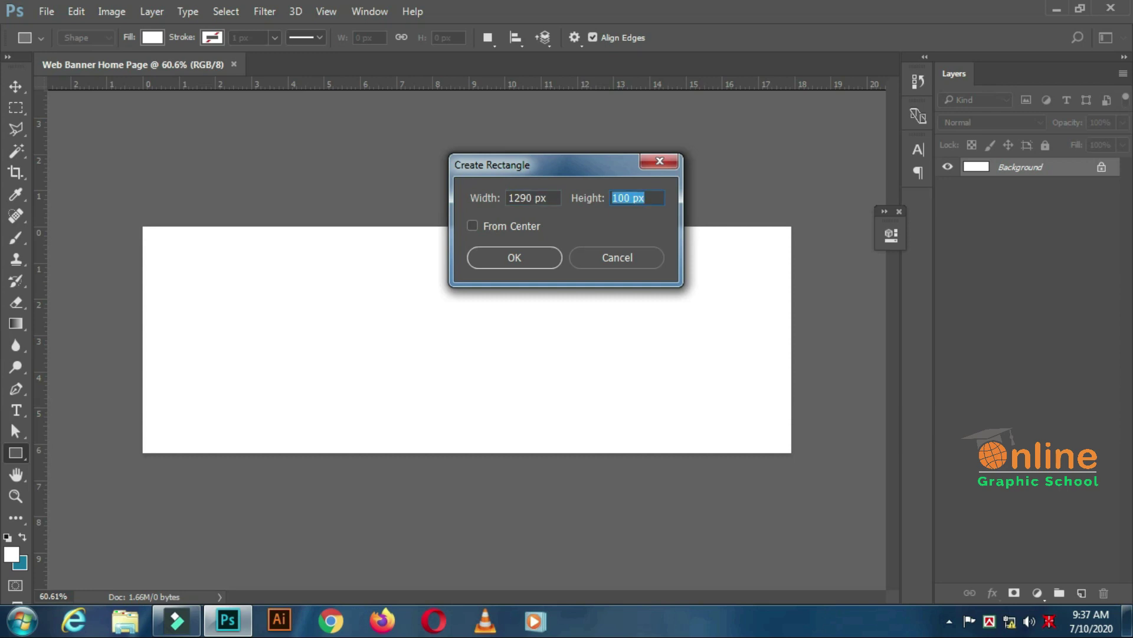
{"action": "type", "text": "450 px"}
{"action": "key", "text": "Return"}
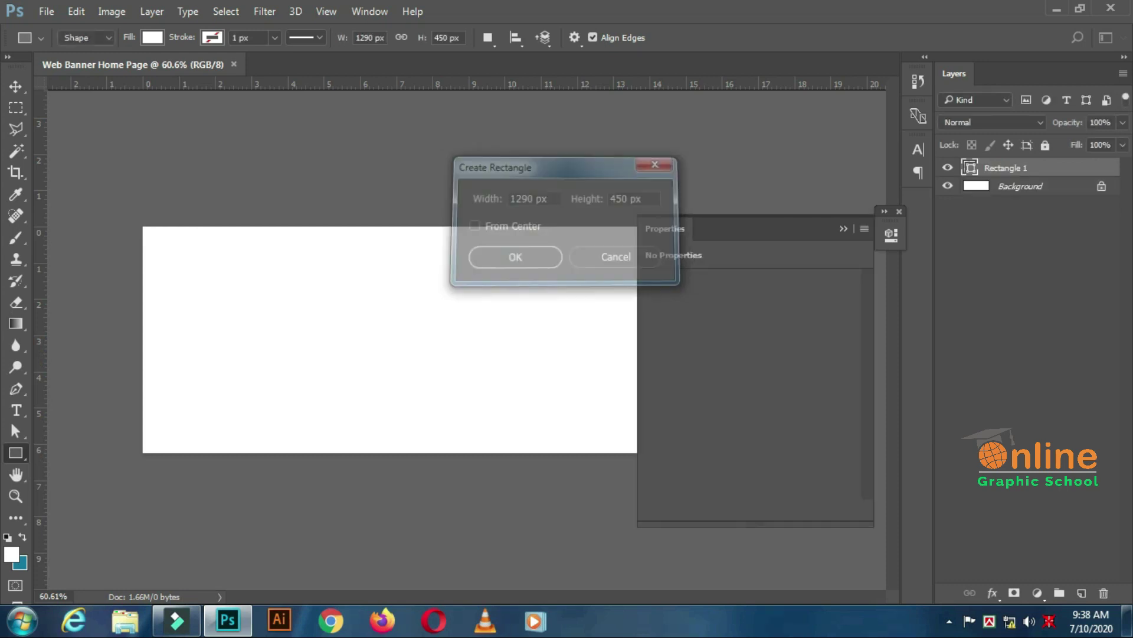
{"action": "left_click", "coordinate": [843, 231]}
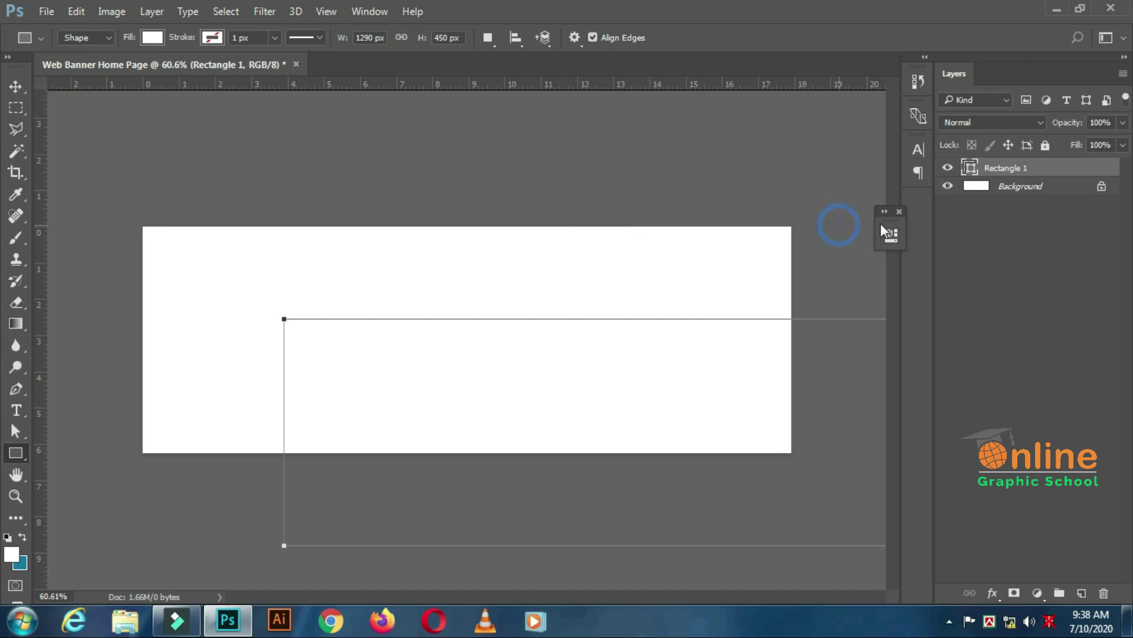
- Unlock the background layer and center the rectangle on the canvas horizontally and vertically
{"action": "left_click", "coordinate": [1101, 187]}
{"action": "left_click", "coordinate": [975, 185], "text": "ctrl"}
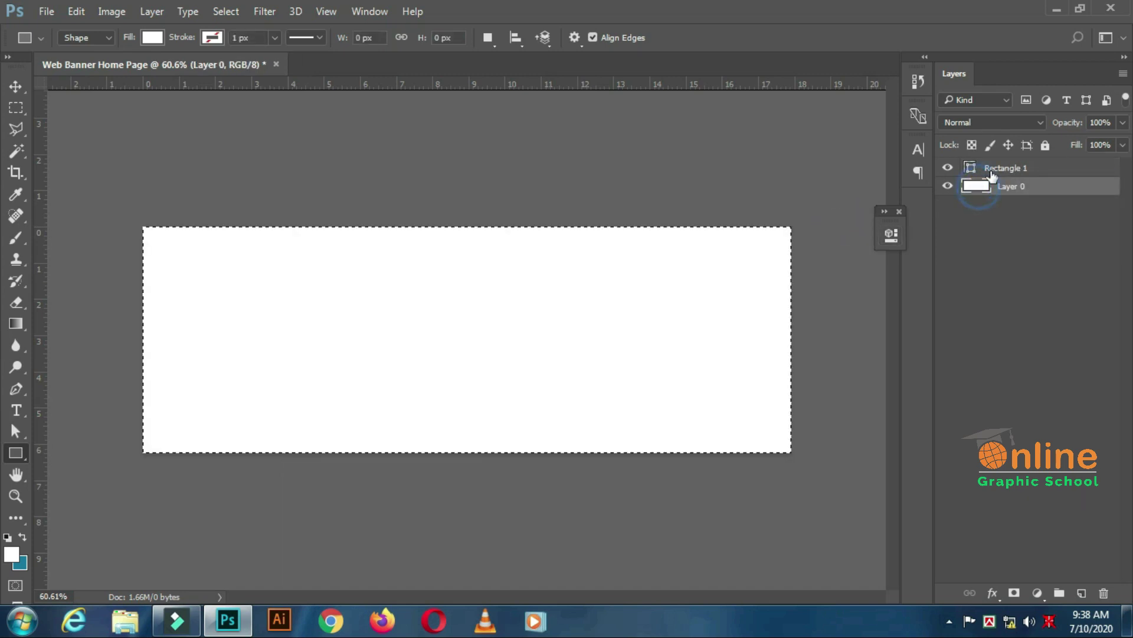
{"action": "left_click", "coordinate": [989, 168]}
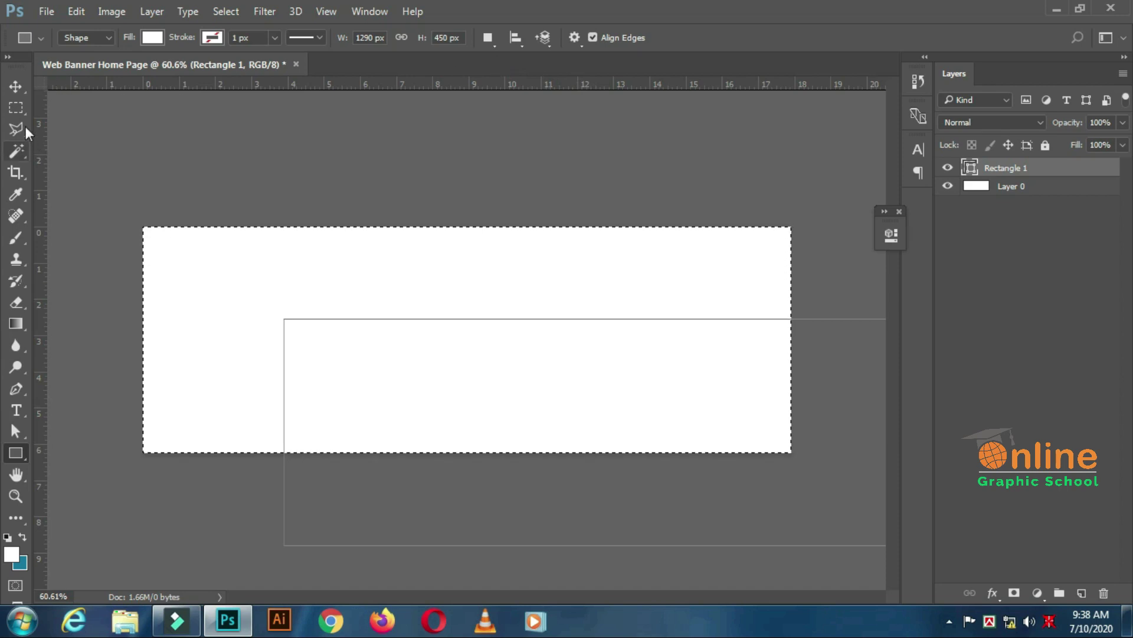
{"action": "left_click", "coordinate": [14, 87]}
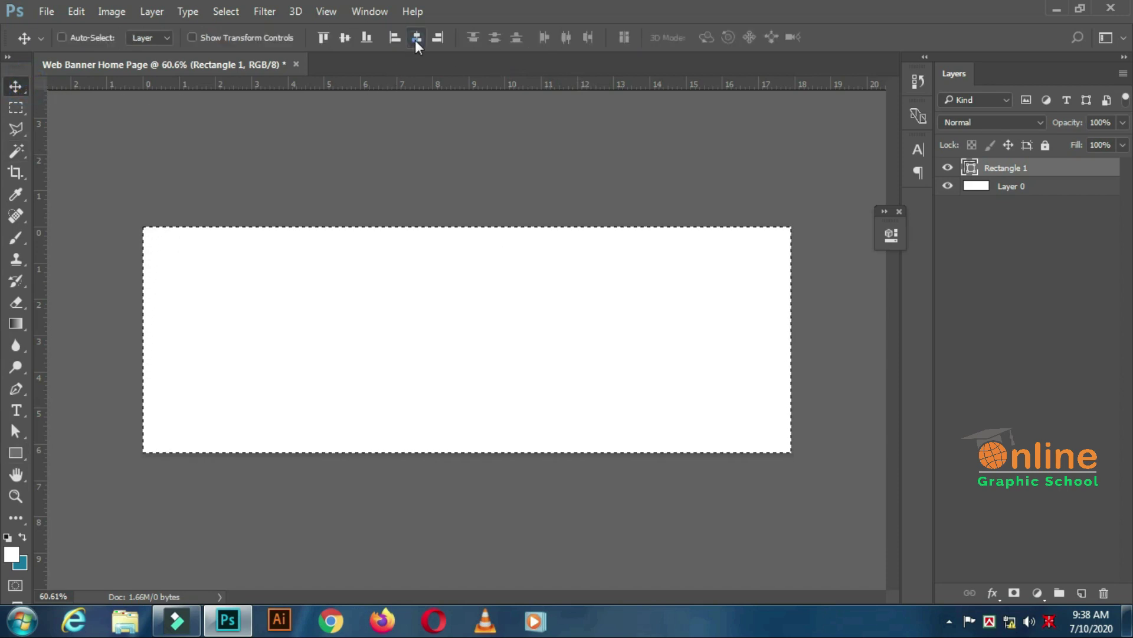
{"action": "left_click", "coordinate": [343, 38]}
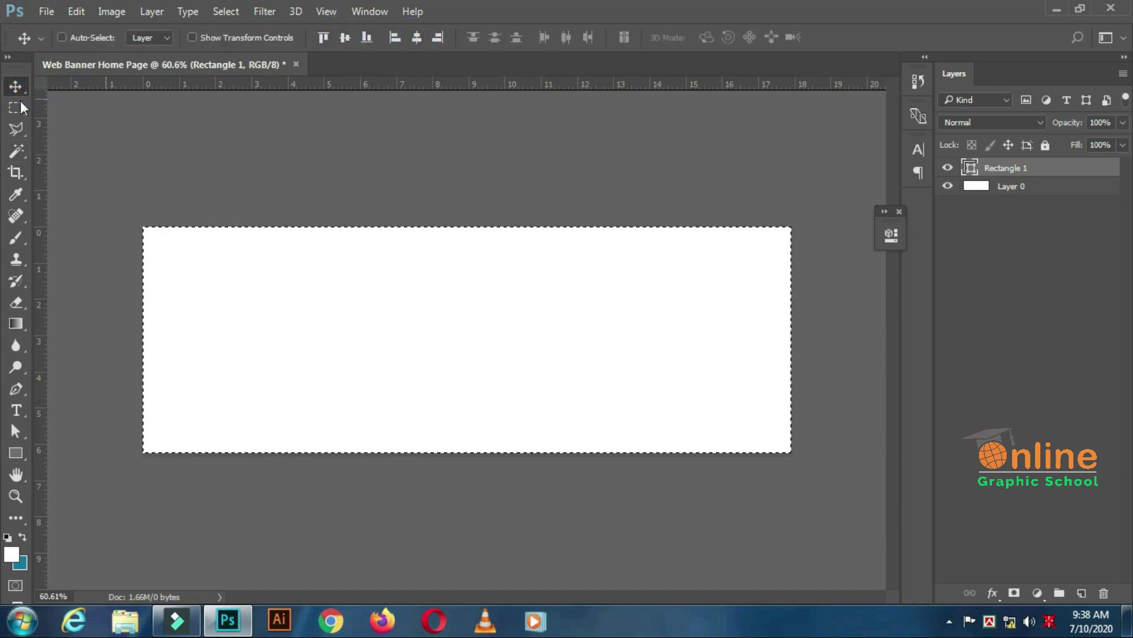
{"action": "key", "text": "ctrl+d"}
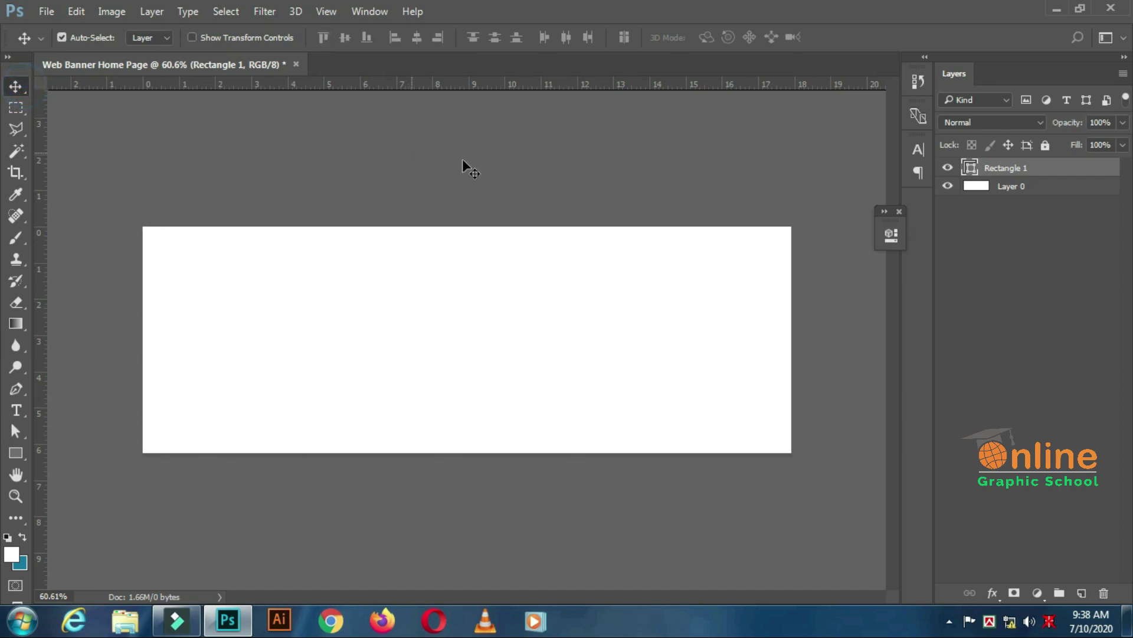
- Change the rectangle's fill color to salmon pink
{"action": "double_click", "coordinate": [971, 170]}
{"action": "left_click", "coordinate": [779, 230]}
{"action": "left_click", "coordinate": [1036, 218]}
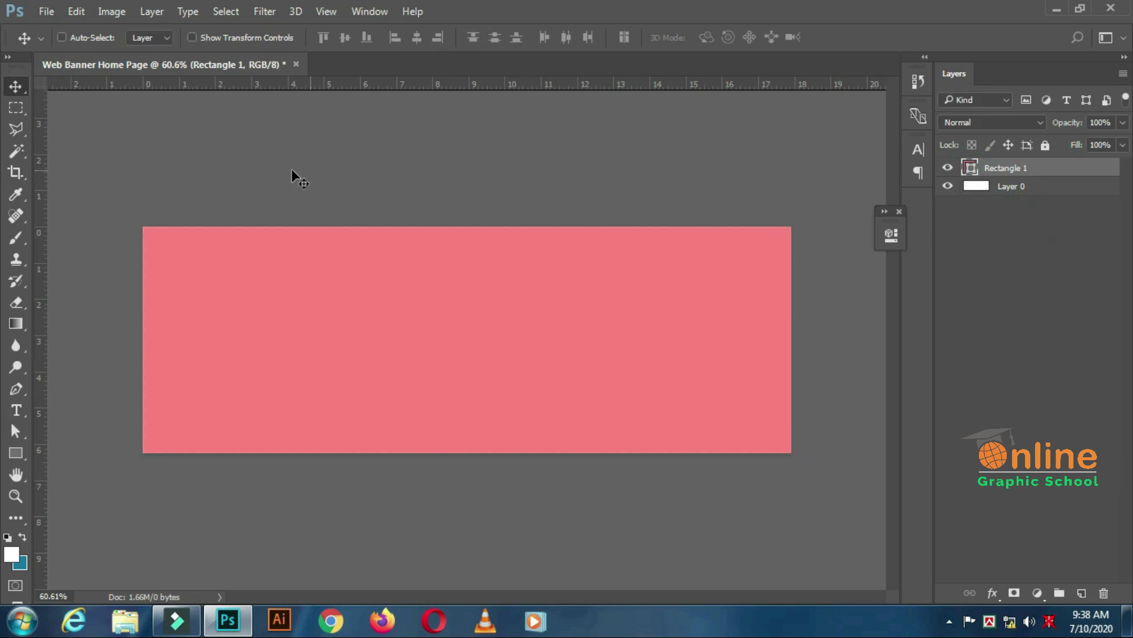
- Save the document as "Web Banner Home Page" in Photoshop (PSD) format in the Online Graphic School folder
{"action": "left_click", "coordinate": [46, 11]}
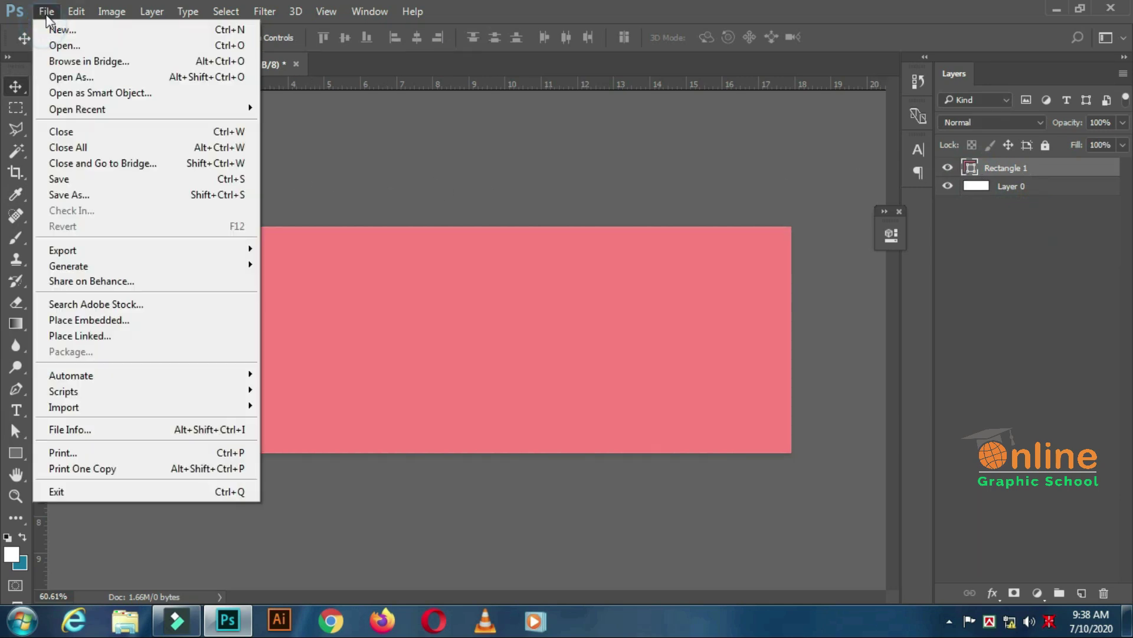
{"action": "left_click", "coordinate": [109, 185]}
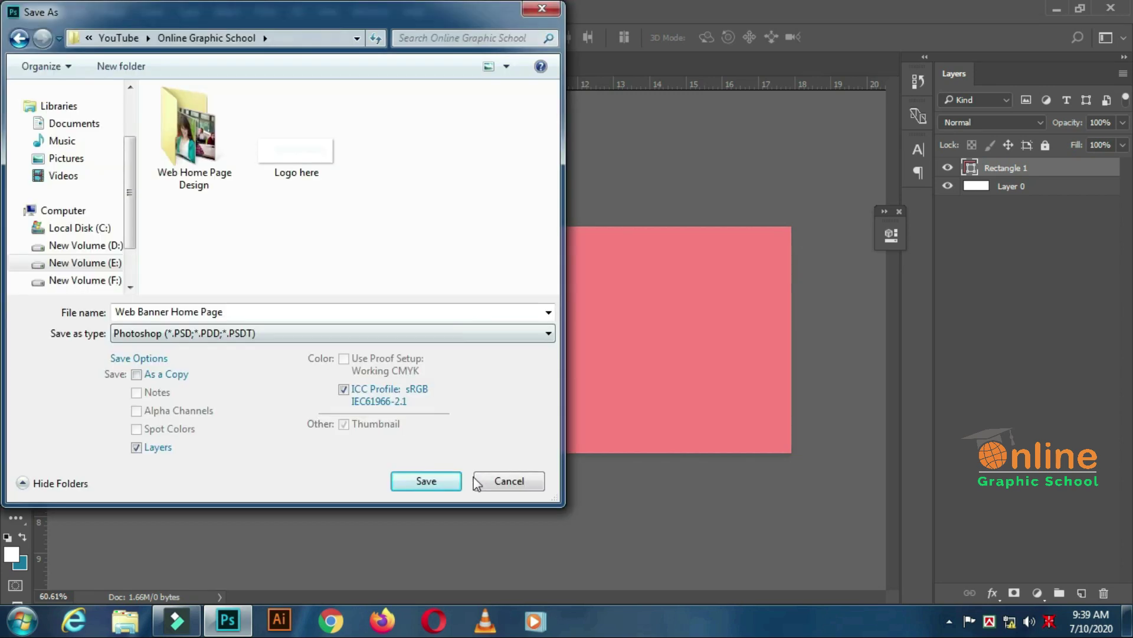
{"action": "left_click", "coordinate": [426, 481]}
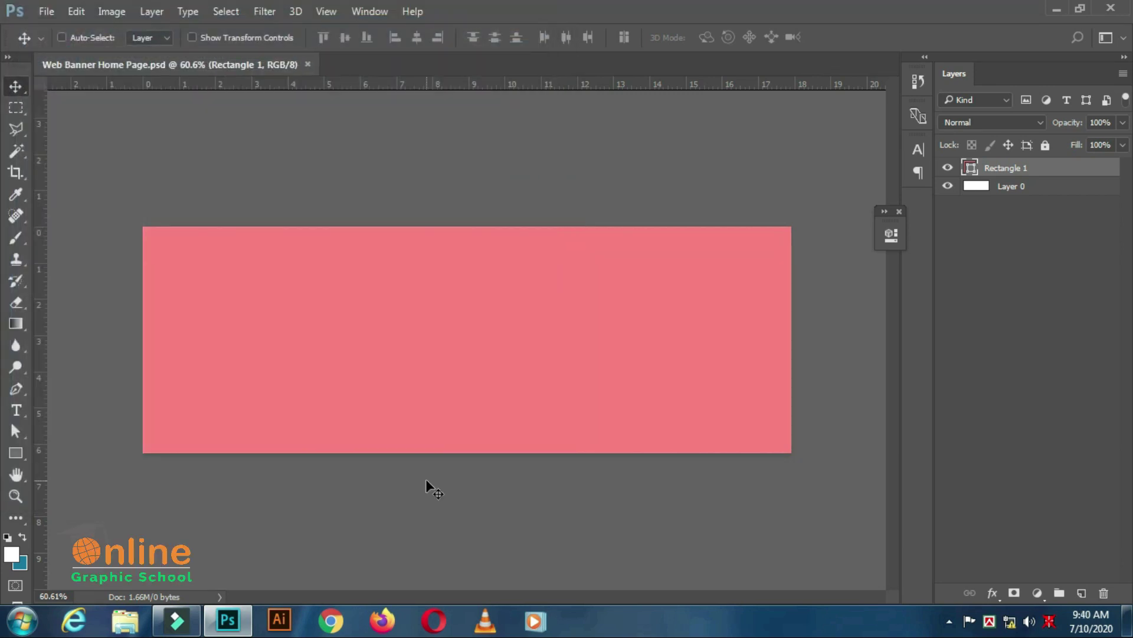
- Change the rectangle's fill color to white (ffffff) and save the document
{"action": "scroll", "coordinate": [358, 358], "scroll_direction": "down", "scroll_amount": 4}
{"action": "scroll", "coordinate": [358, 358], "scroll_direction": "up", "scroll_amount": 3}
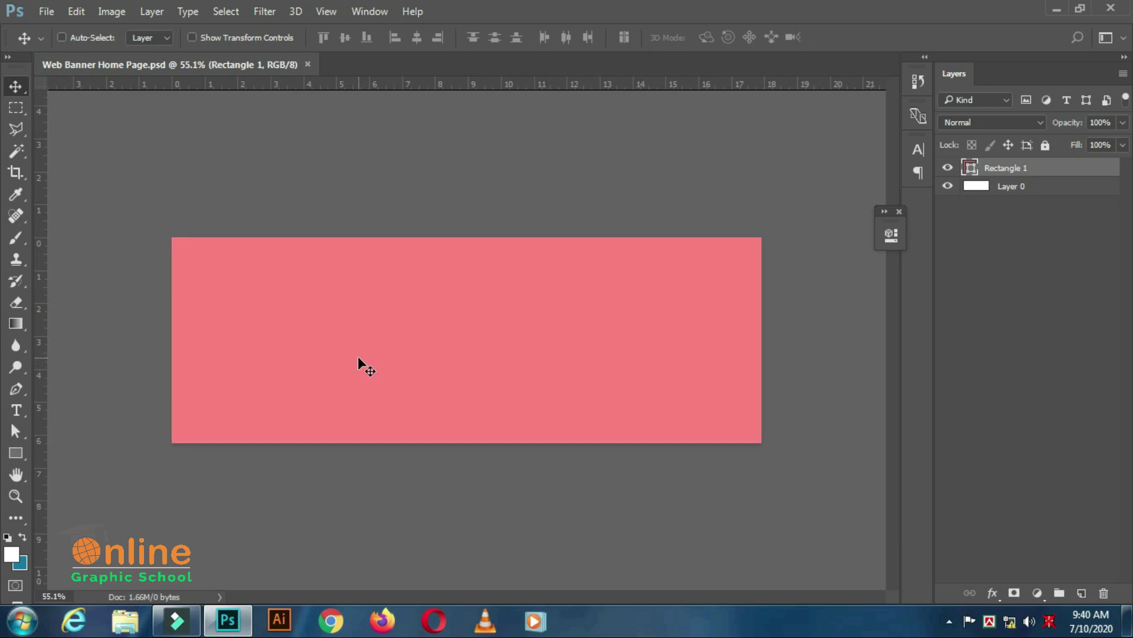
{"action": "double_click", "coordinate": [971, 168]}
{"action": "left_click_drag", "start_coordinate": [724, 246], "coordinate": [675, 226]}
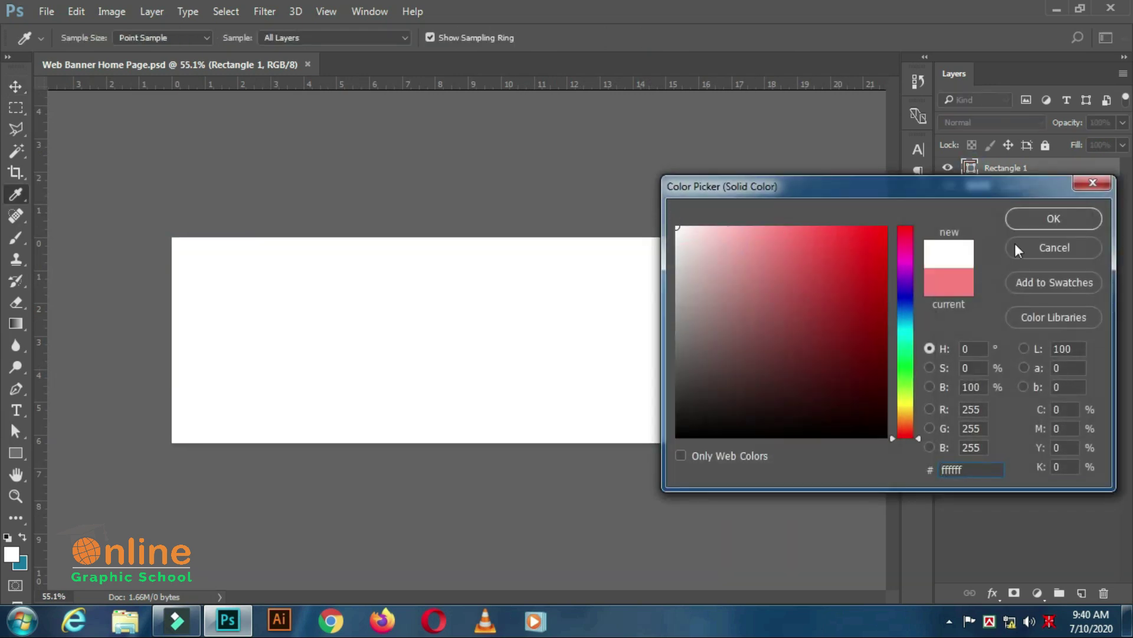
{"action": "left_click", "coordinate": [1054, 218]}
{"action": "left_click", "coordinate": [46, 11]}
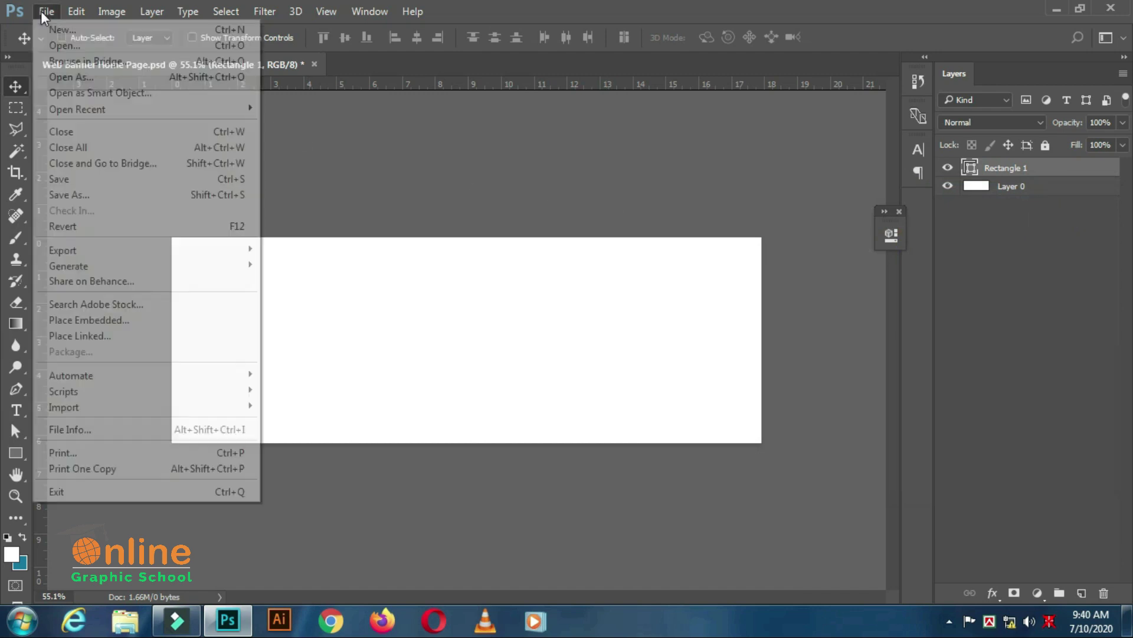
{"action": "key", "text": "Return"}
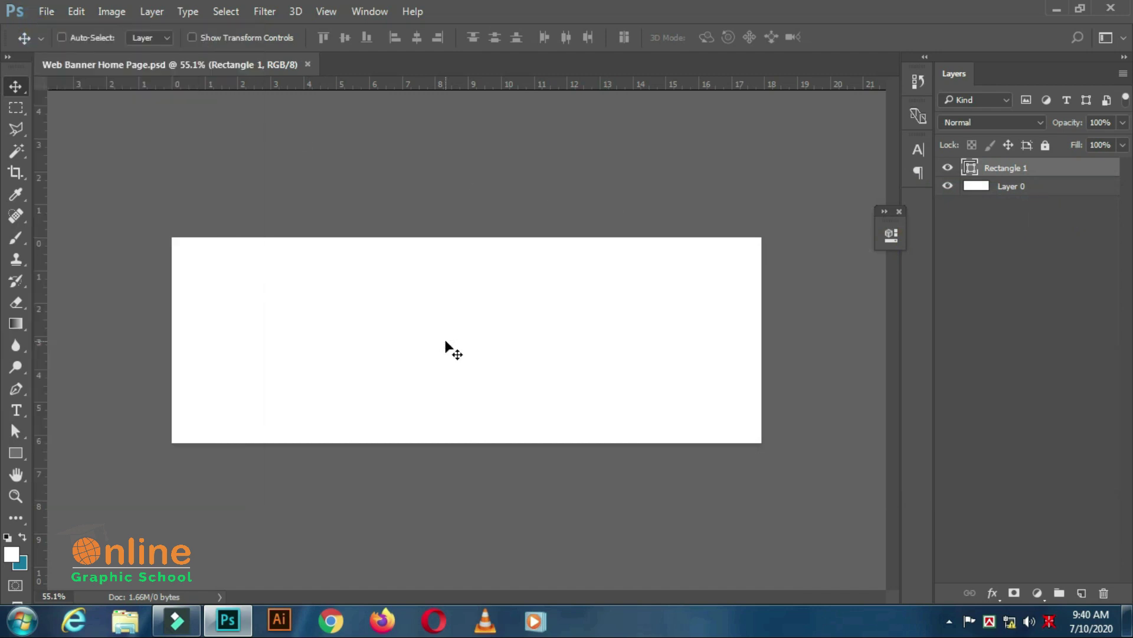
- Set the rectangle's fill color to ebeff3 and save the document
{"action": "scroll", "coordinate": [446, 341], "scroll_direction": "up", "scroll_amount": 1}
{"action": "scroll", "coordinate": [446, 341], "scroll_direction": "down", "scroll_amount": 1}
{"action": "double_click", "coordinate": [972, 168]}
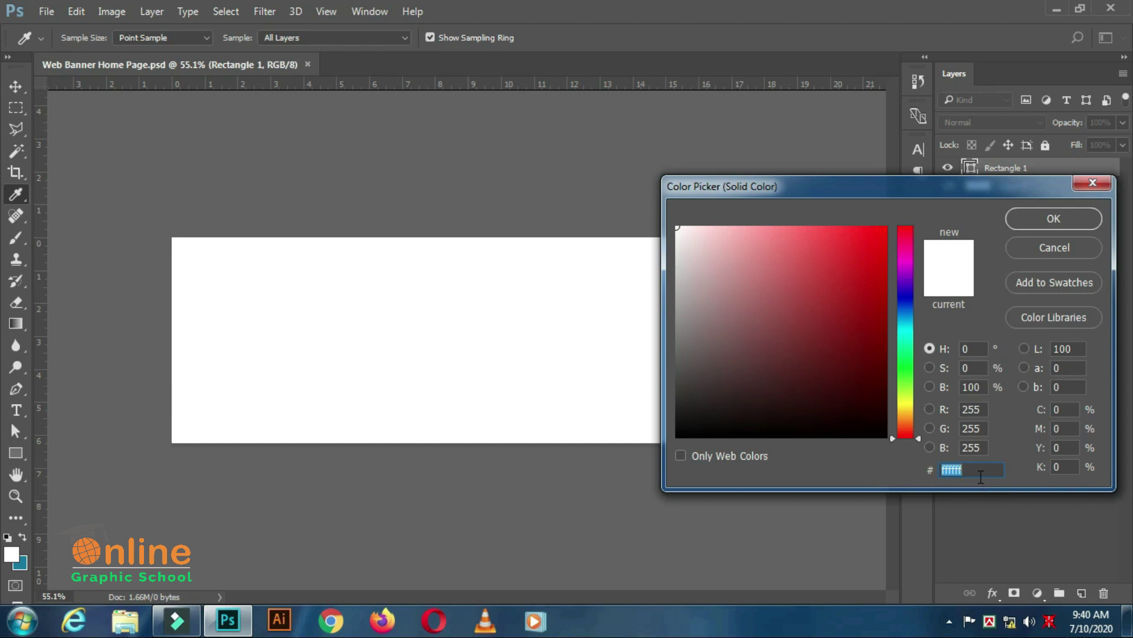
{"action": "type", "text": "eb"}
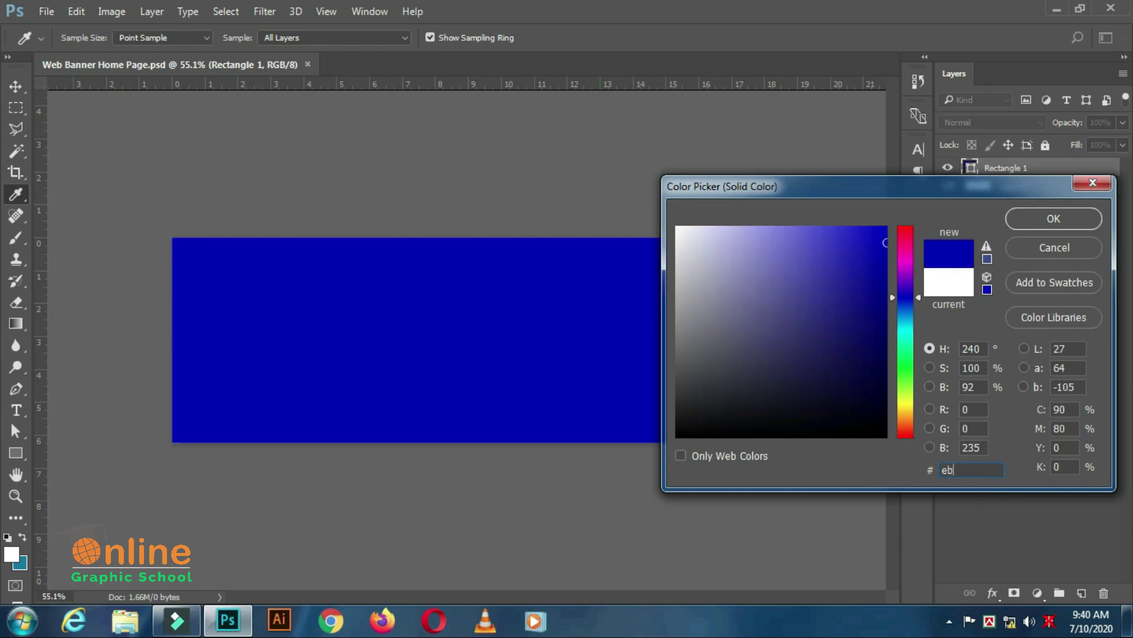
{"action": "type", "text": "eff3"}
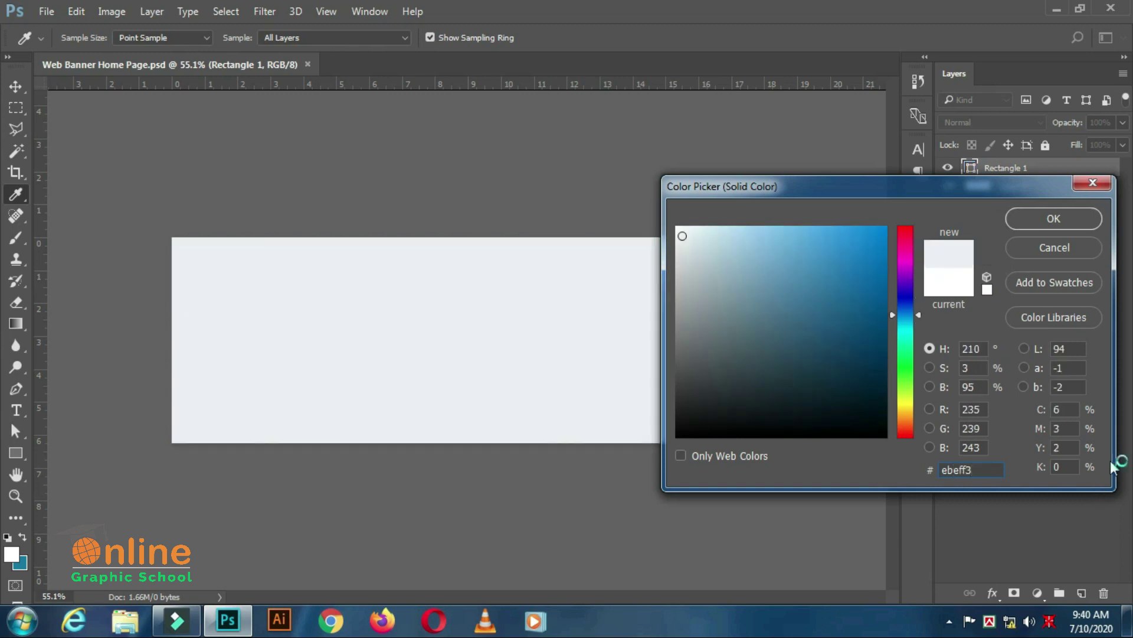
{"action": "left_click", "coordinate": [1054, 218]}
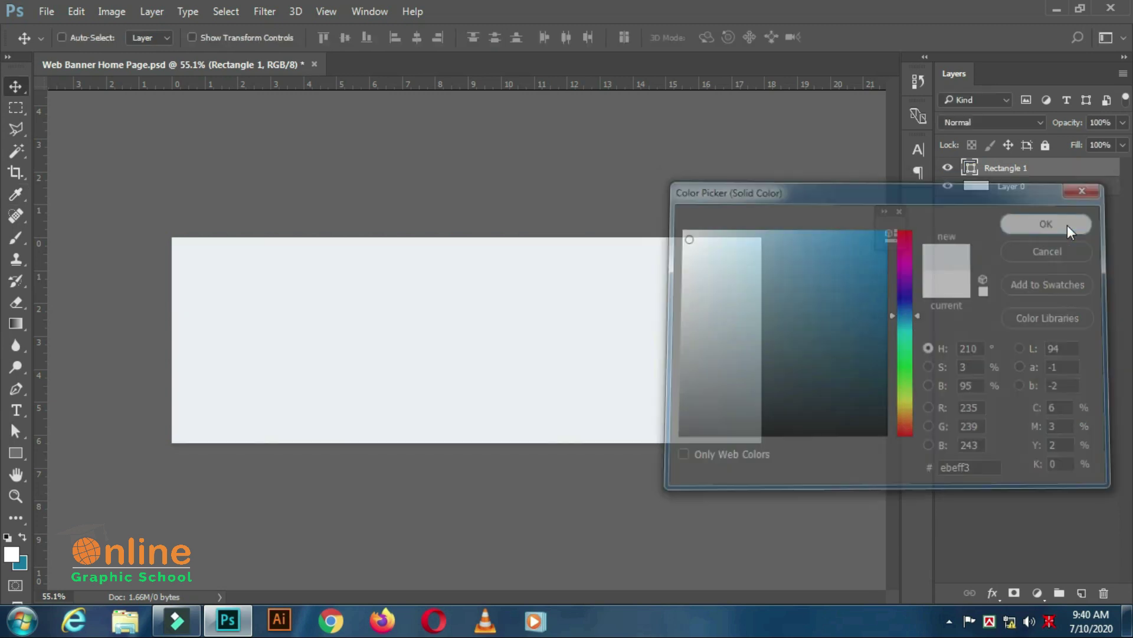
{"action": "key", "text": "ctrl+0"}
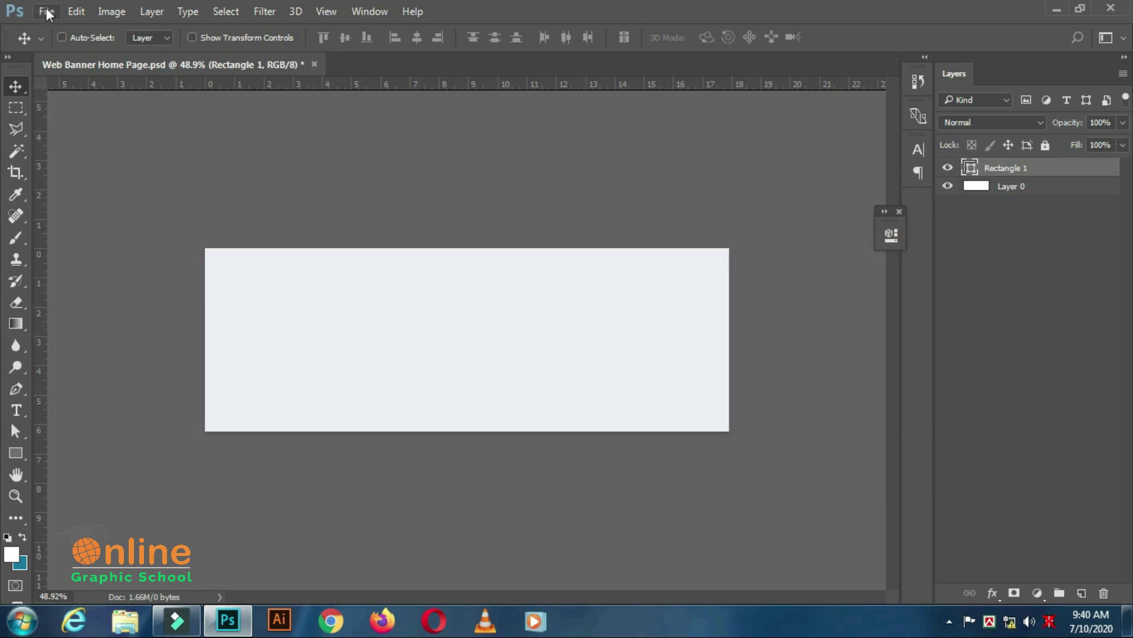
{"action": "left_click", "coordinate": [47, 11]}
{"action": "left_click", "coordinate": [84, 179]}
- Draw a closed shape about 420 x 448 px with the Pen tool, covering the banner's right end with a curved left edge
{"action": "scroll", "coordinate": [392, 316], "scroll_direction": "down", "scroll_amount": 1}
{"action": "scroll", "coordinate": [455, 339], "scroll_direction": "up", "scroll_amount": 2}
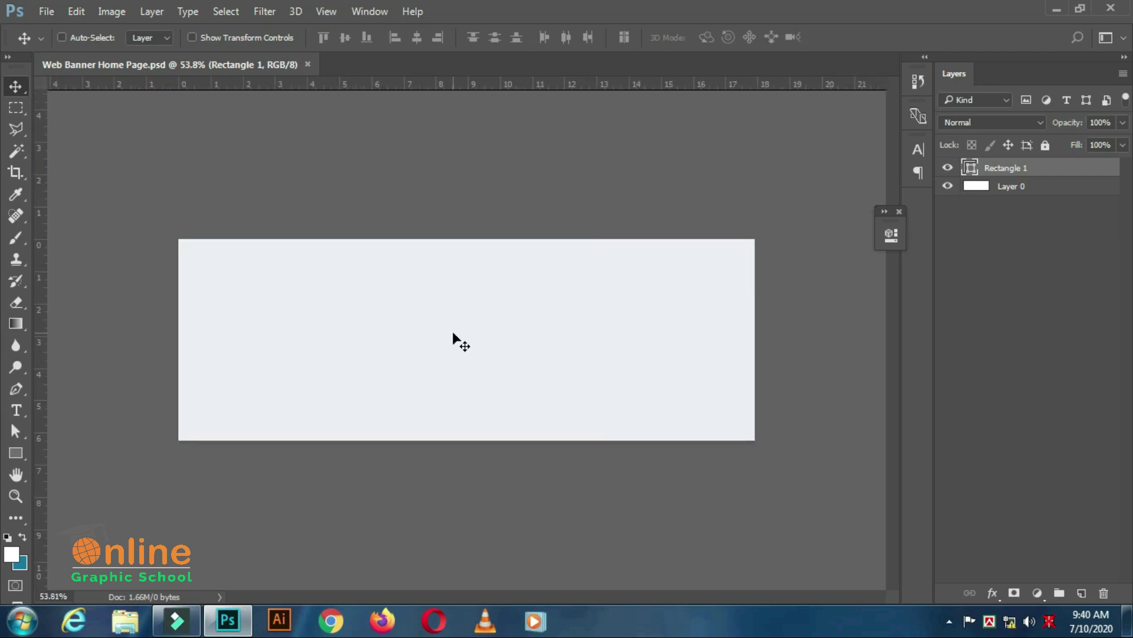
{"action": "left_click", "coordinate": [16, 390]}
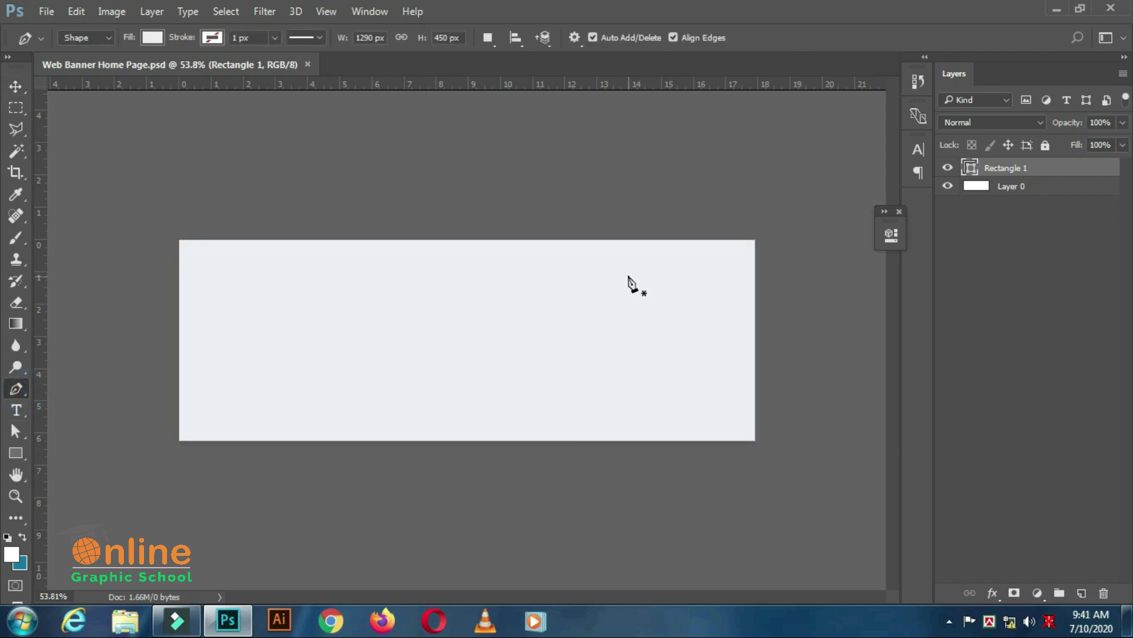
{"action": "left_click", "coordinate": [569, 241]}
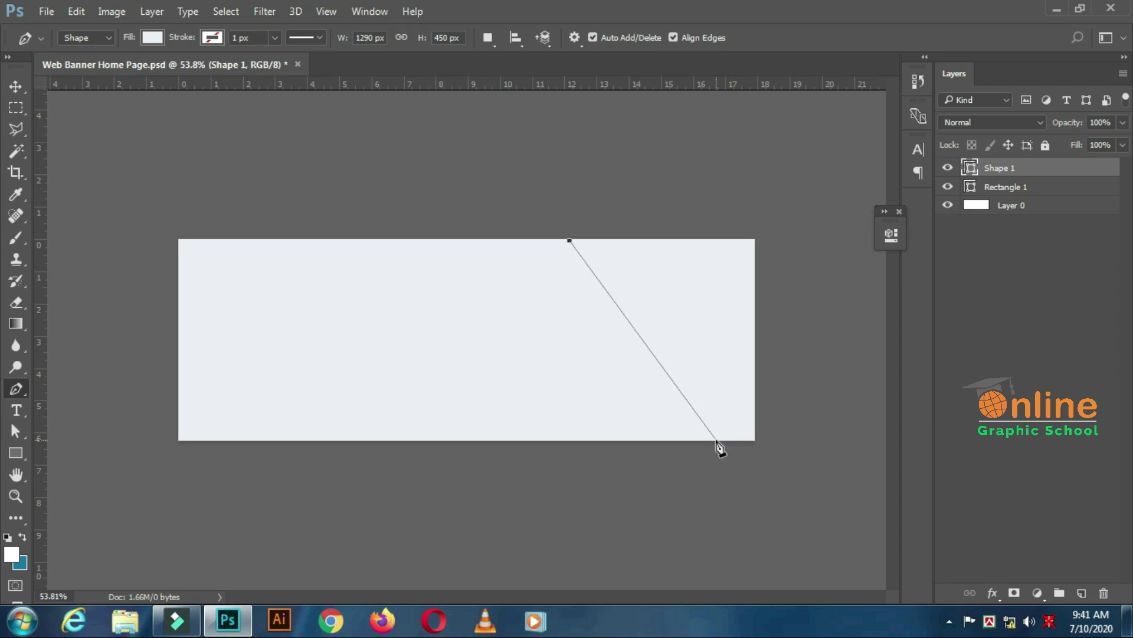
{"action": "left_click_drag", "start_coordinate": [717, 442], "coordinate": [864, 478]}
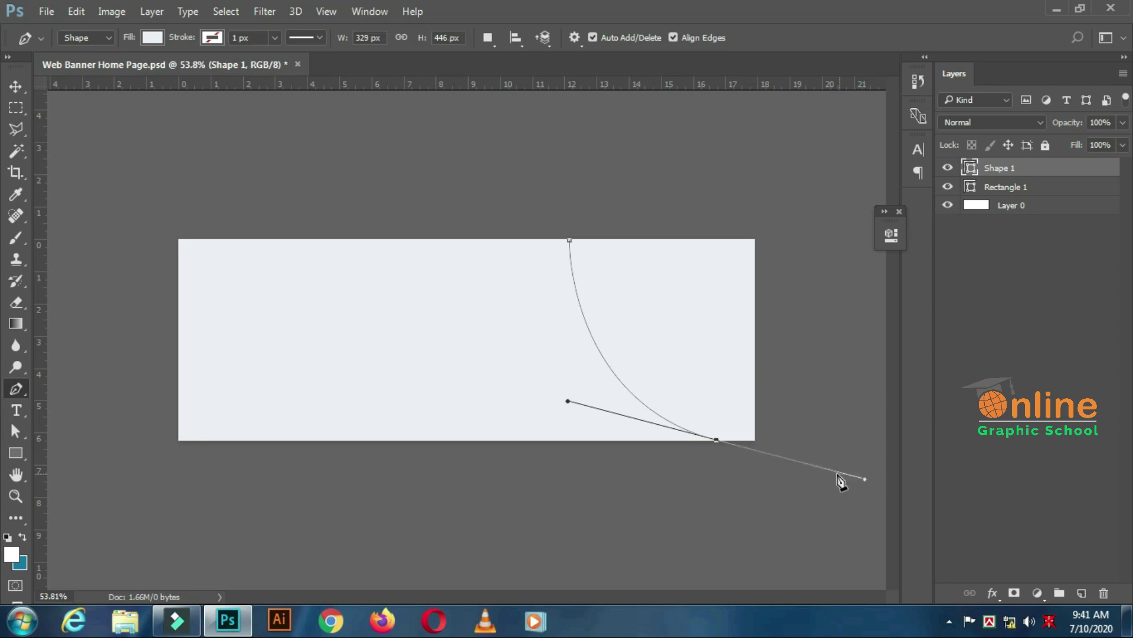
{"action": "left_click", "coordinate": [717, 441]}
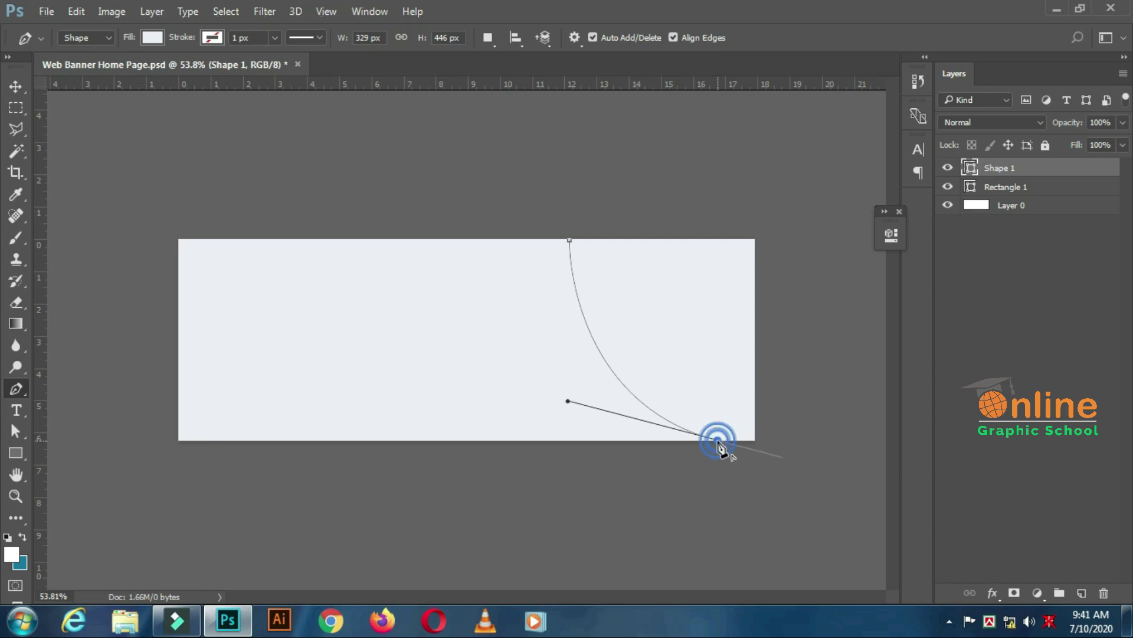
{"action": "left_click", "coordinate": [757, 440]}
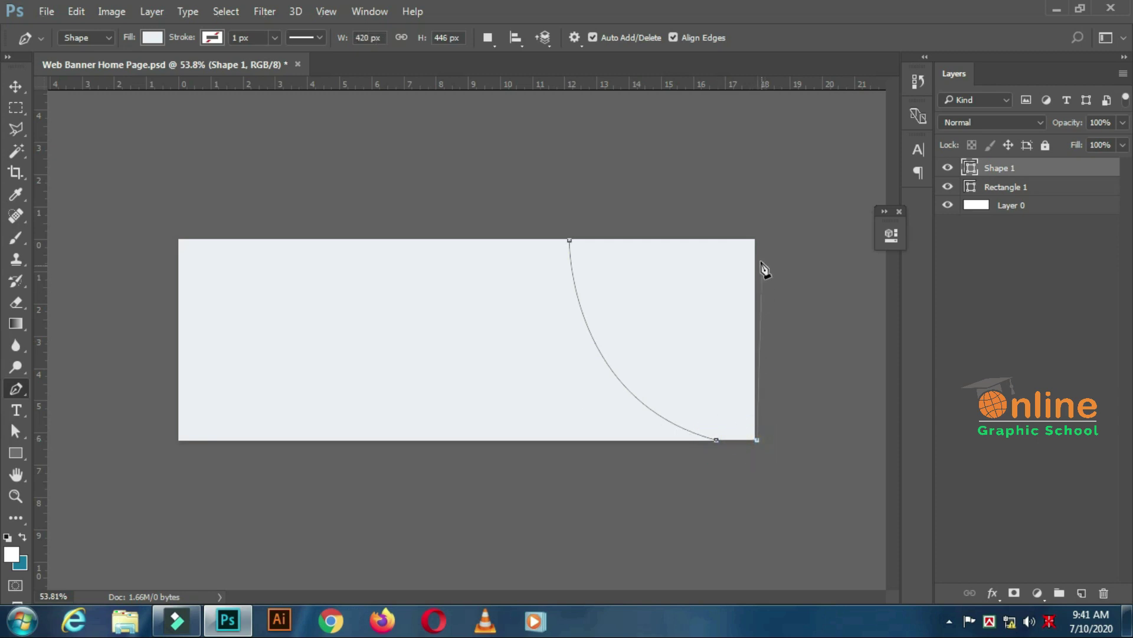
{"action": "left_click", "coordinate": [757, 239]}
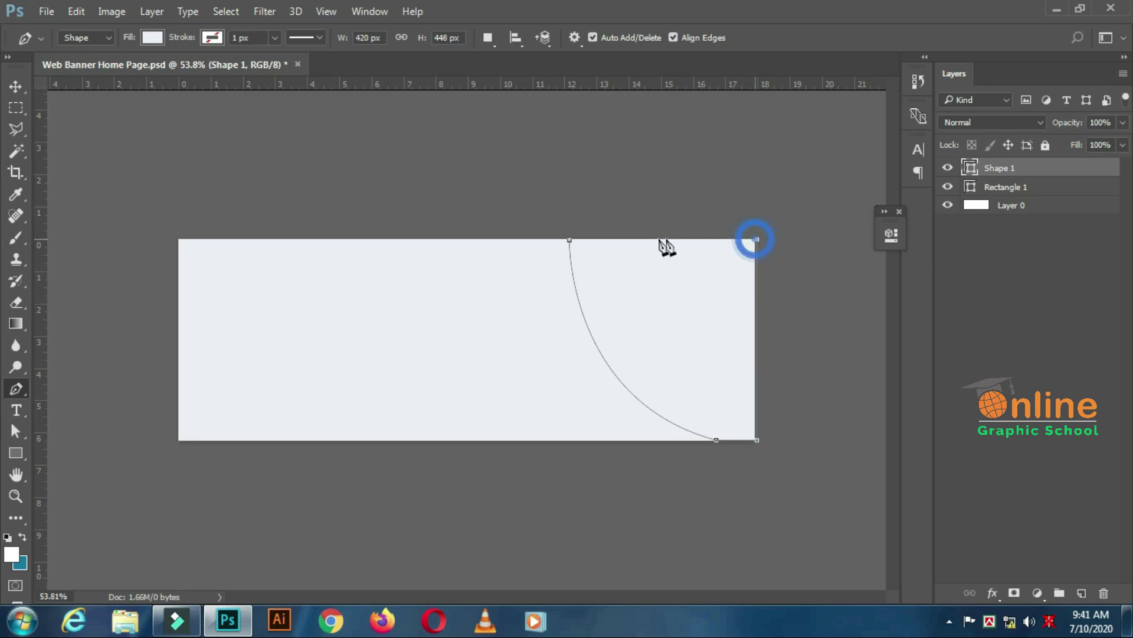
{"action": "left_click", "coordinate": [569, 240]}
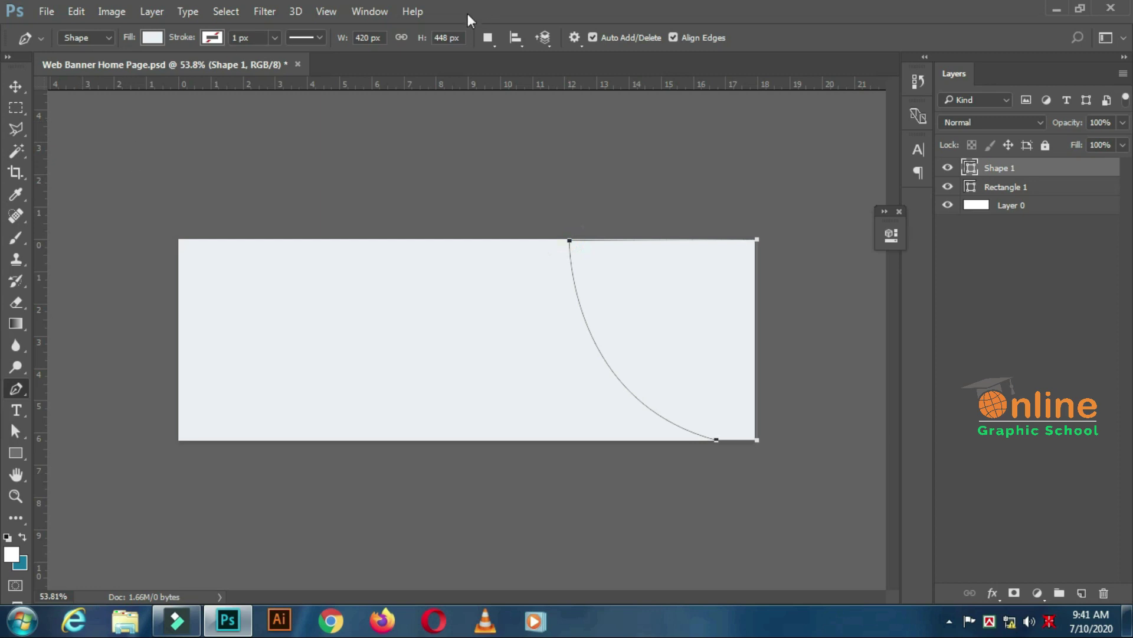
{"action": "left_click", "coordinate": [16, 85]}
{"action": "left_click", "coordinate": [451, 200]}
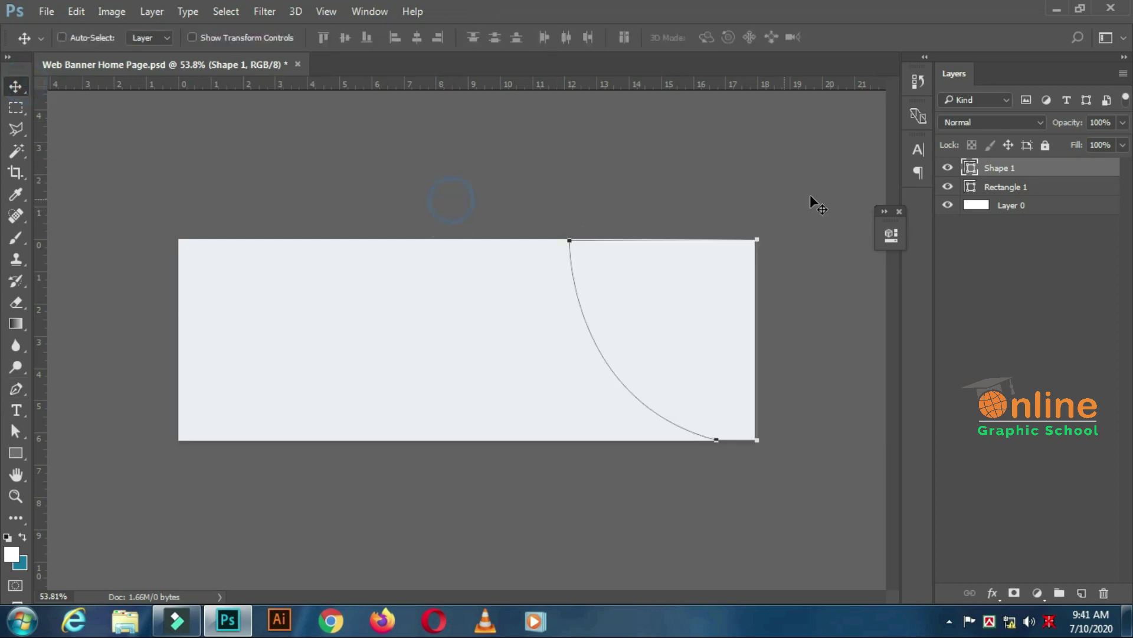
- Change the fill color of the curved shape to blue
{"action": "double_click", "coordinate": [971, 167]}
{"action": "left_click", "coordinate": [871, 240]}
{"action": "left_click", "coordinate": [1022, 217]}
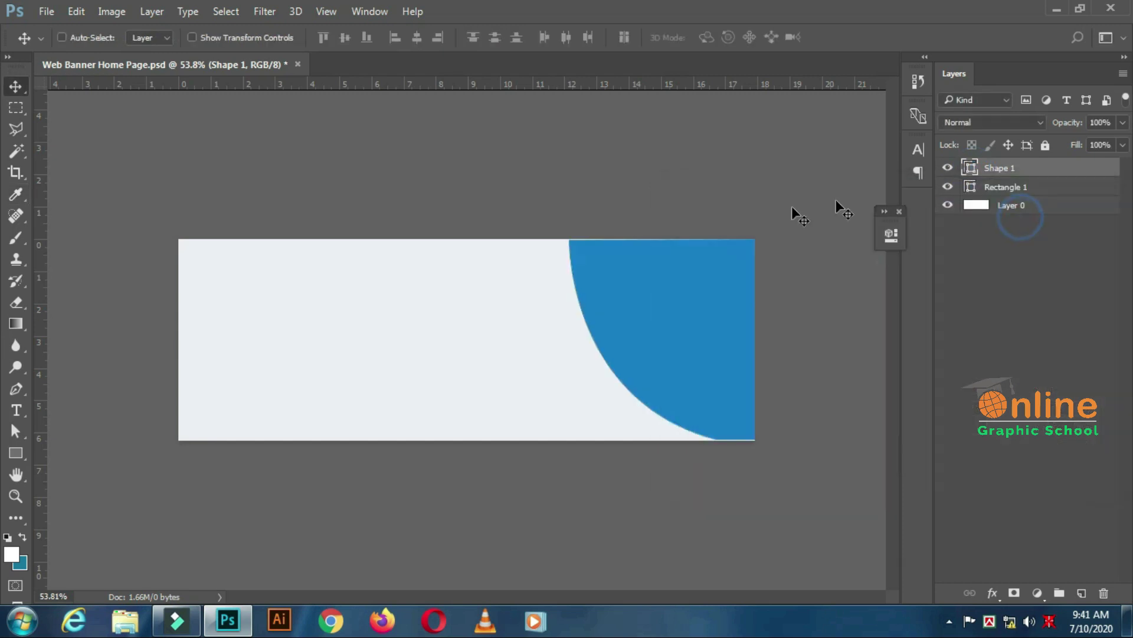
- Nudge the blue shape's upper anchor points onto the banner's top edge, making the shape about 422 x 451 px
{"action": "scroll", "coordinate": [750, 215], "scroll_direction": "up", "scroll_amount": 2}
{"action": "scroll", "coordinate": [750, 215], "scroll_direction": "up", "scroll_amount": 4}
{"action": "left_click_drag", "start_coordinate": [594, 591], "coordinate": [667, 594]}
{"action": "left_click_drag", "start_coordinate": [890, 388], "coordinate": [888, 361]}
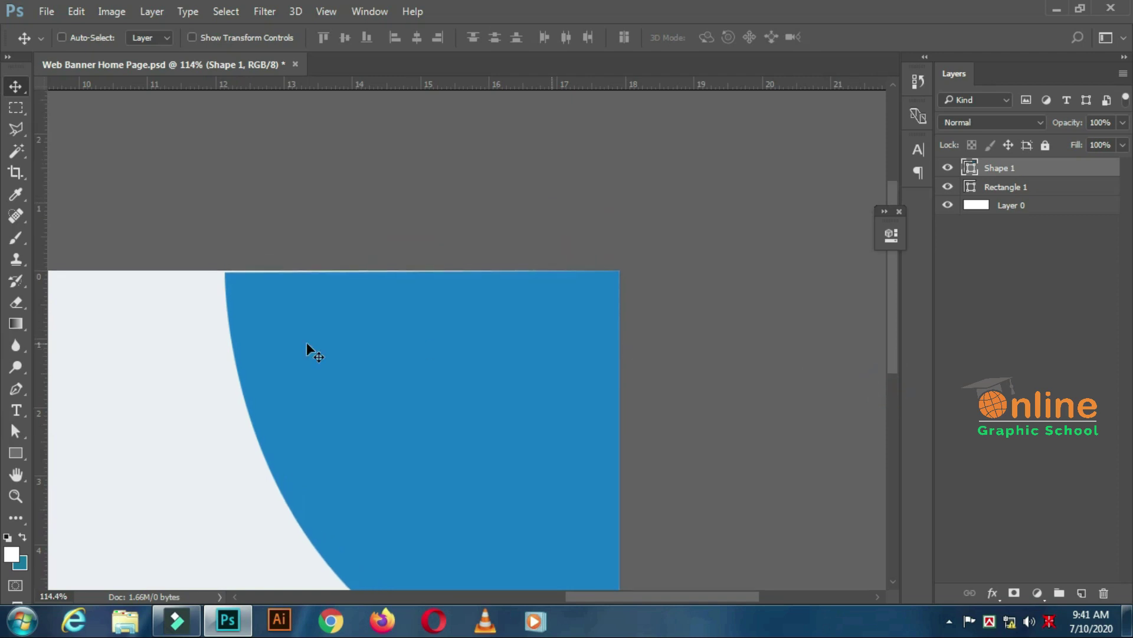
{"action": "left_click", "coordinate": [15, 428]}
{"action": "left_click_drag", "start_coordinate": [203, 237], "coordinate": [281, 313]}
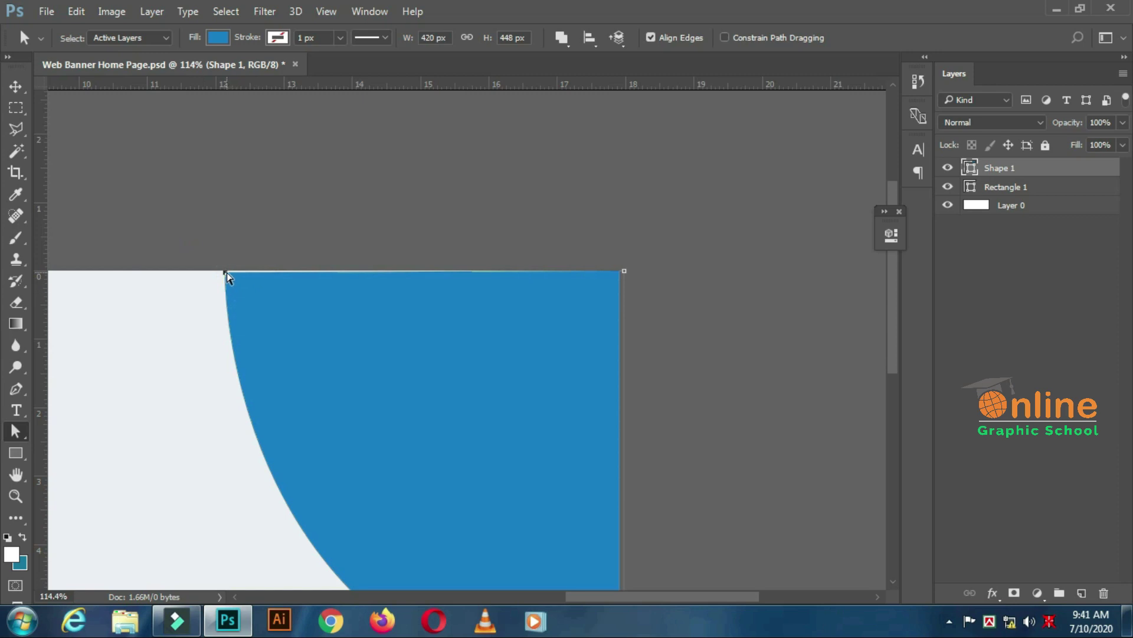
{"action": "left_click", "coordinate": [224, 270]}
{"action": "left_click_drag", "start_coordinate": [225, 270], "coordinate": [223, 269]}
{"action": "left_click", "coordinate": [305, 238]}
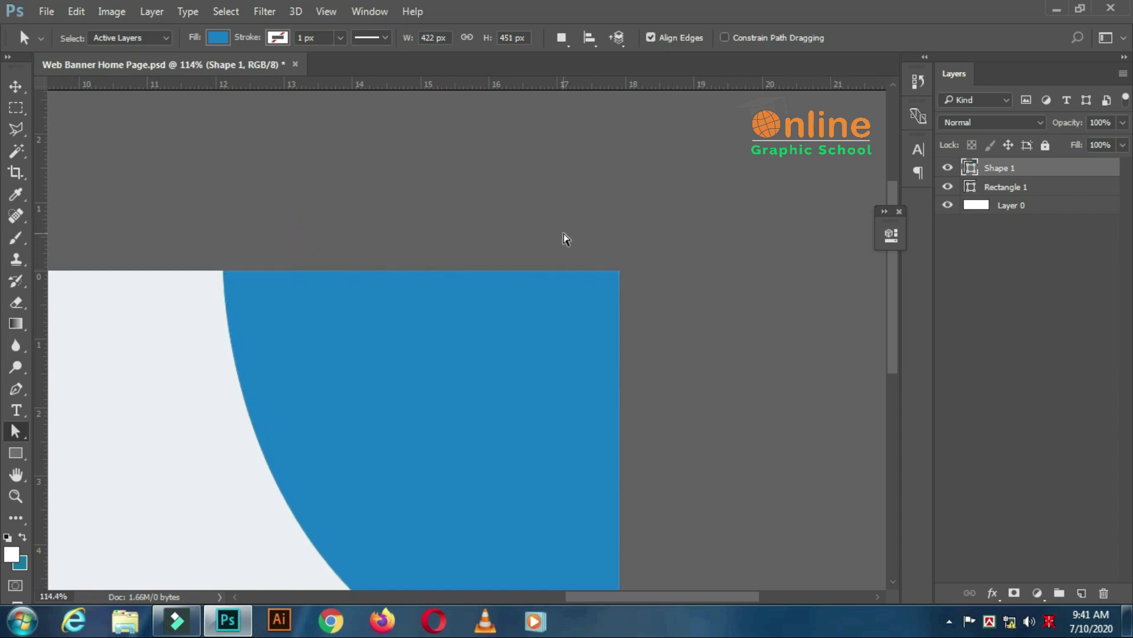
{"action": "left_click_drag", "start_coordinate": [651, 232], "coordinate": [622, 269]}
{"action": "left_click", "coordinate": [641, 249]}
{"action": "key", "text": "ctrl+0"}
{"action": "scroll", "coordinate": [494, 347], "scroll_direction": "down", "scroll_amount": 3}
{"action": "scroll", "coordinate": [496, 344], "scroll_direction": "up", "scroll_amount": 2}
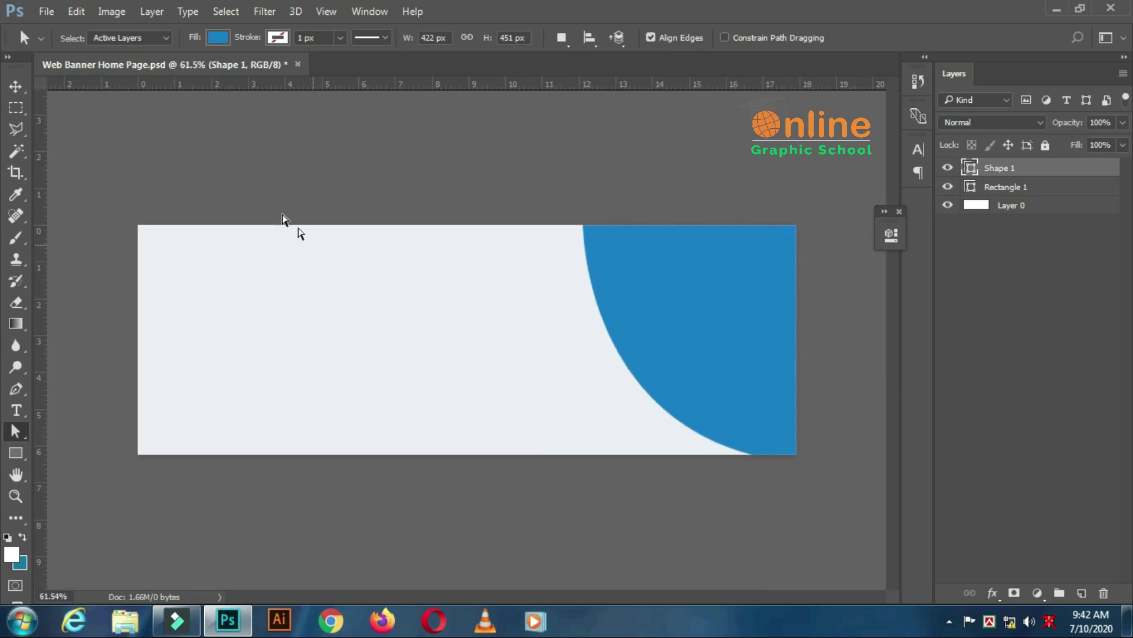
- Save the banner document with the blue curved shape
{"action": "left_click", "coordinate": [17, 84]}
{"action": "left_click", "coordinate": [47, 12]}
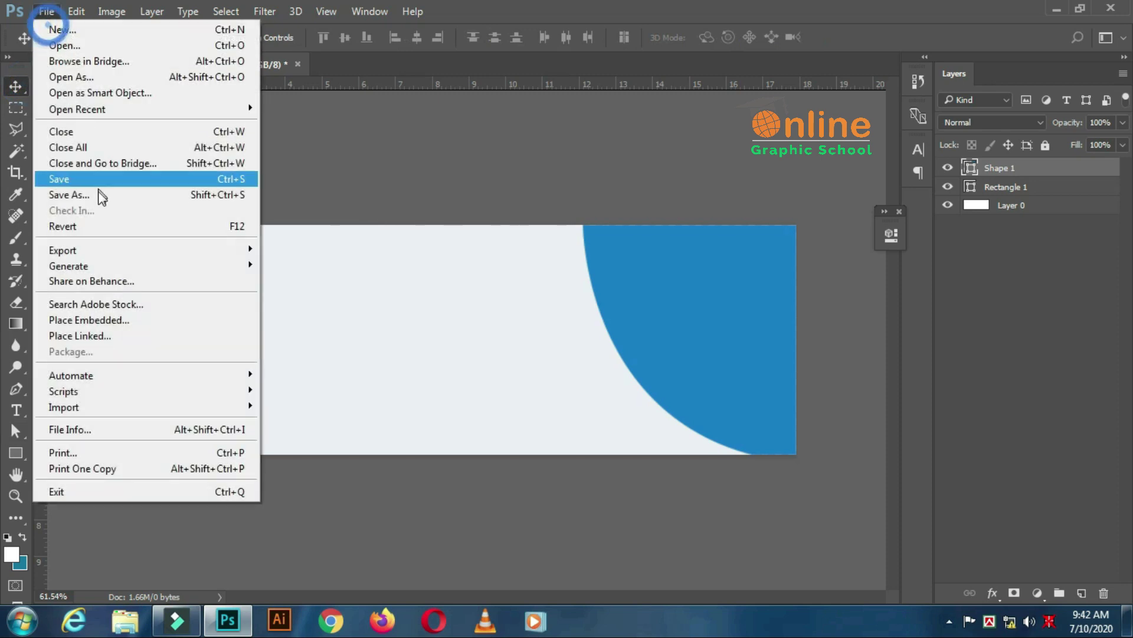
{"action": "left_click", "coordinate": [98, 179]}
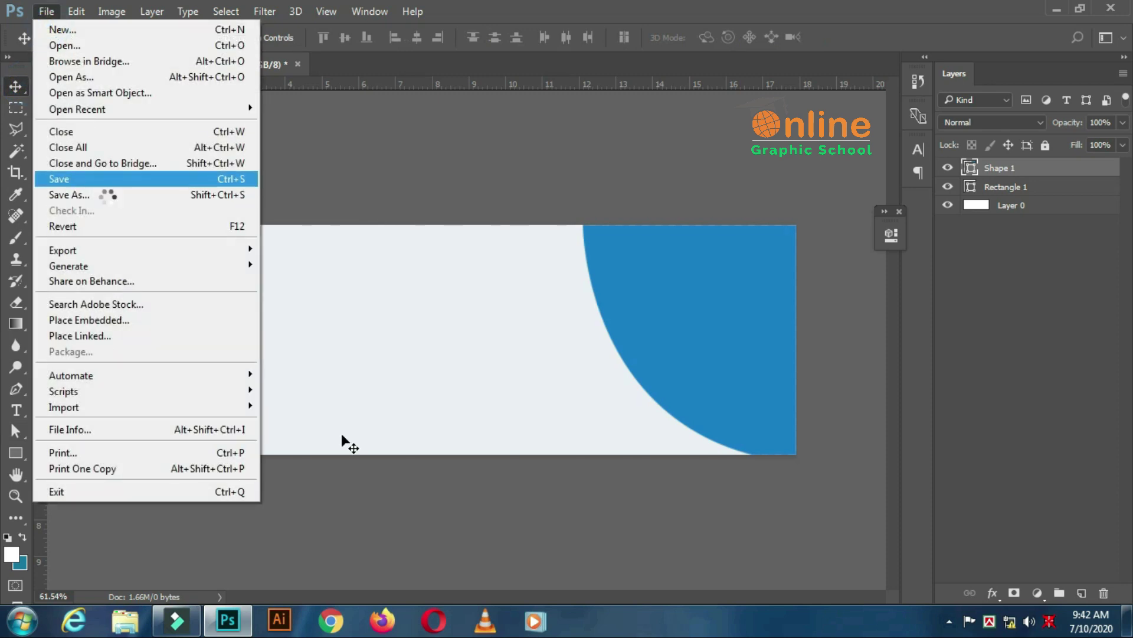
{"action": "scroll", "coordinate": [348, 422], "scroll_direction": "up", "scroll_amount": 2}
{"action": "scroll", "coordinate": [349, 423], "scroll_direction": "down", "scroll_amount": 3}
{"action": "scroll", "coordinate": [348, 423], "scroll_direction": "up", "scroll_amount": 2}
{"action": "scroll", "coordinate": [348, 422], "scroll_direction": "down", "scroll_amount": 1}
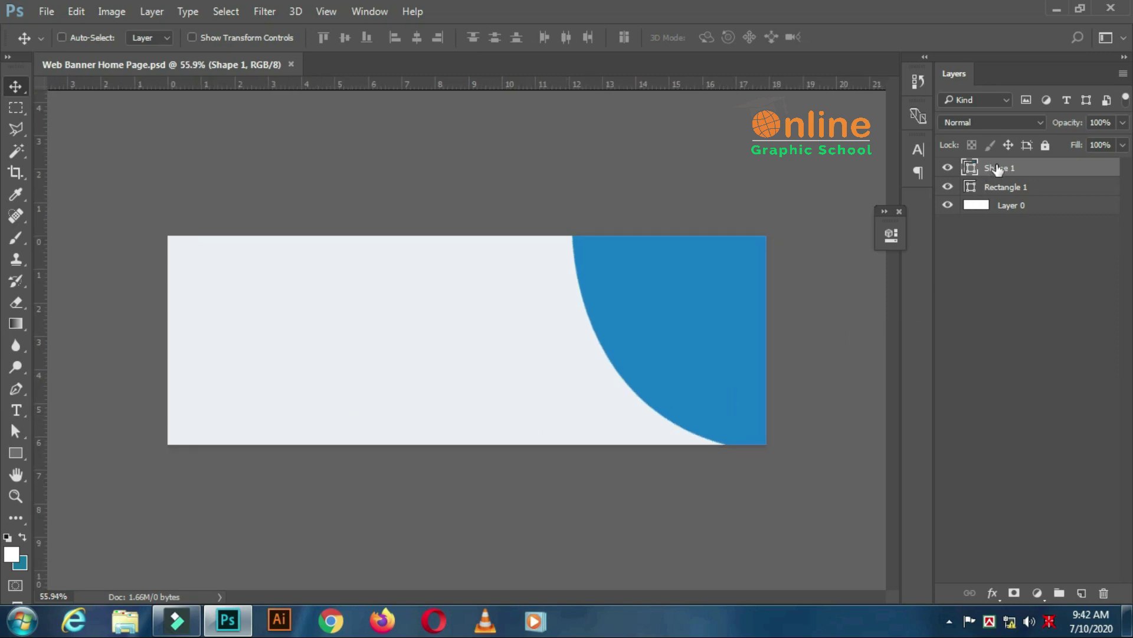
- Duplicate the Shape 1 layer and set the fill of the lower curved shape to dark gray 484c51
{"action": "left_click_drag", "start_coordinate": [1033, 170], "coordinate": [1081, 593]}
{"action": "double_click", "coordinate": [970, 188]}
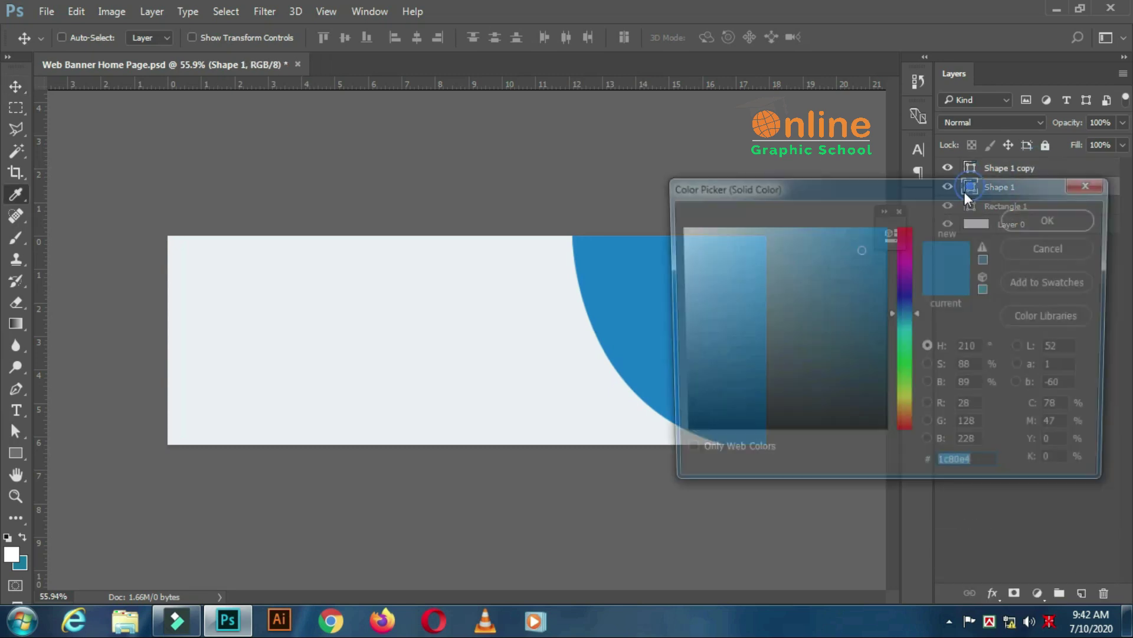
{"action": "left_click", "coordinate": [700, 370]}
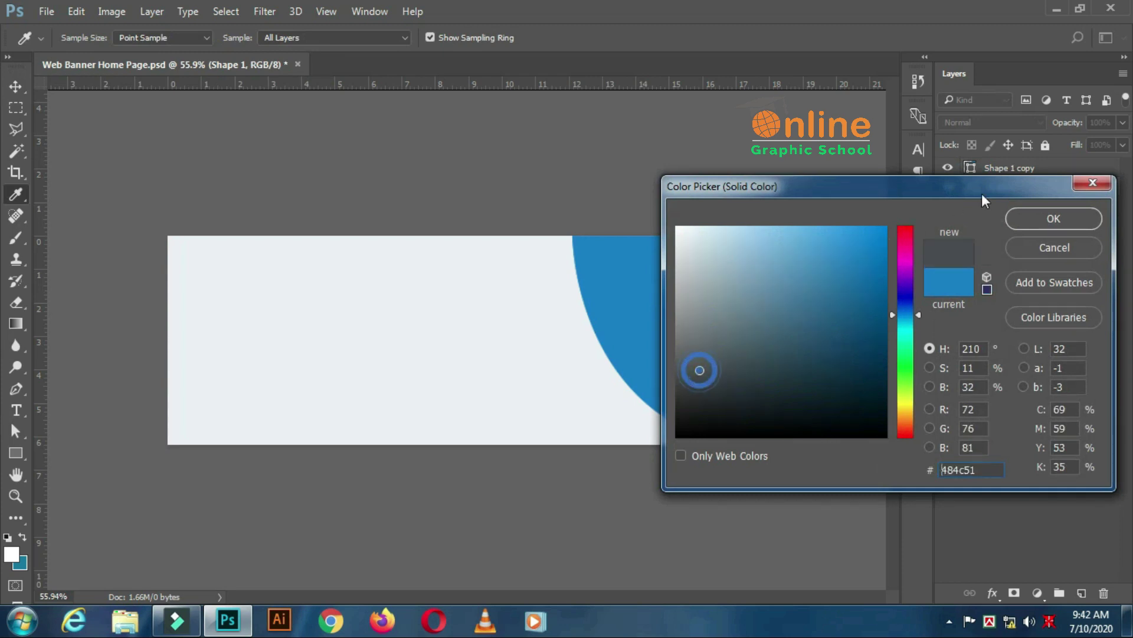
{"action": "left_click", "coordinate": [1027, 214]}
{"action": "key", "text": "v"}
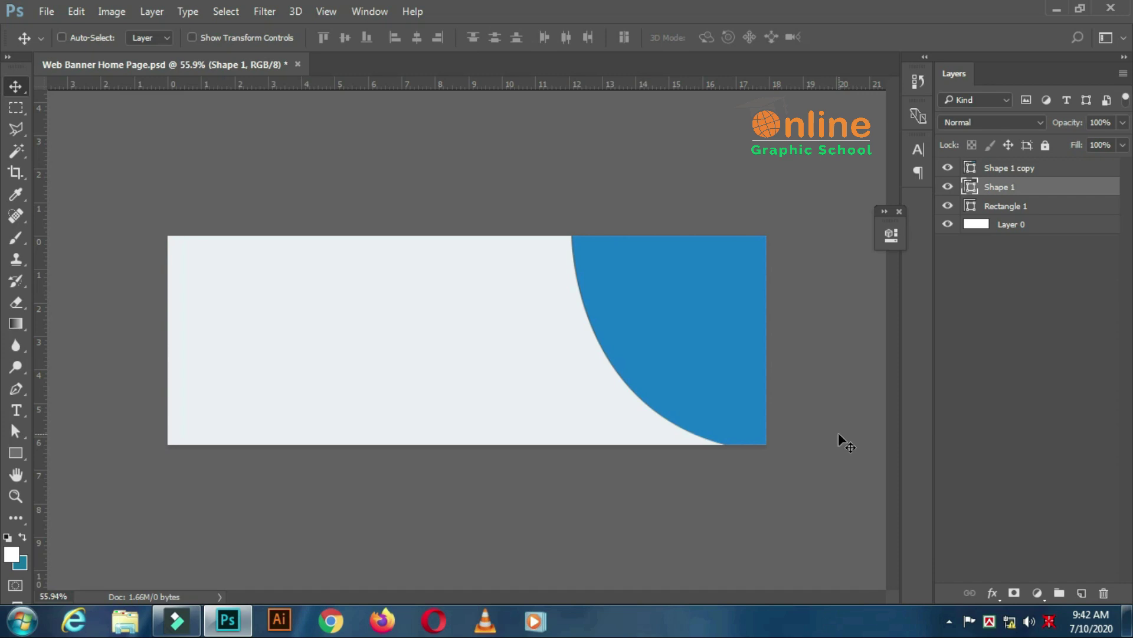
- Move the dark gray shape's two lower anchor points about 0.9 in left and 0.3 in down to form a band beside the blue curve
{"action": "left_click", "coordinate": [15, 432]}
{"action": "left_click_drag", "start_coordinate": [804, 438], "coordinate": [650, 506]}
{"action": "left_click_drag", "start_coordinate": [727, 446], "coordinate": [699, 459]}
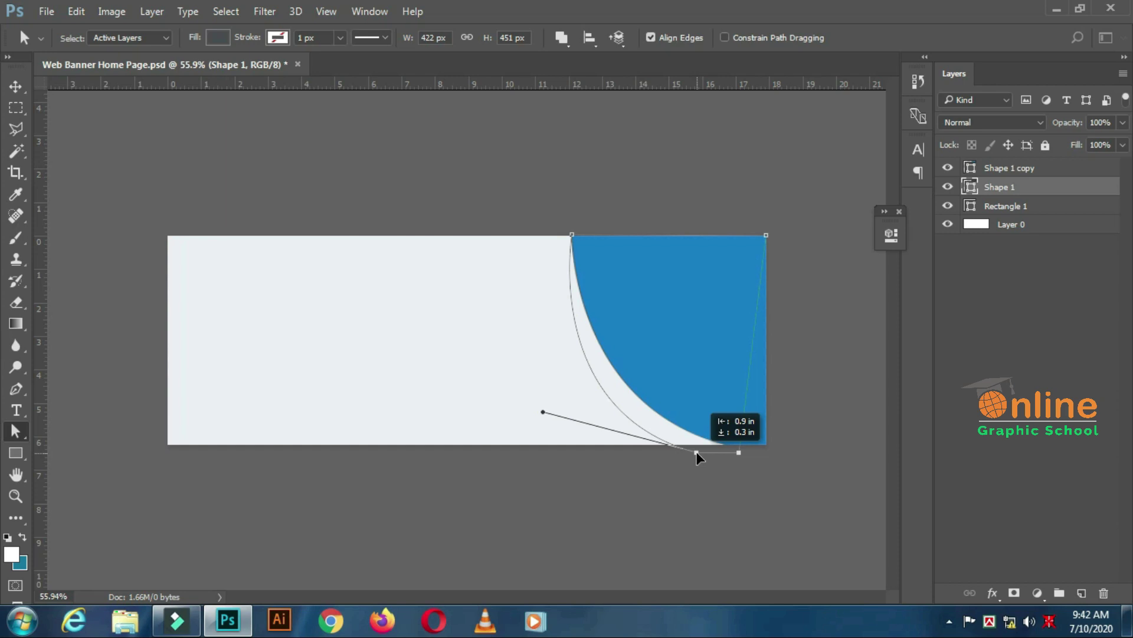
{"action": "left_click_drag", "start_coordinate": [697, 452], "coordinate": [697, 455]}
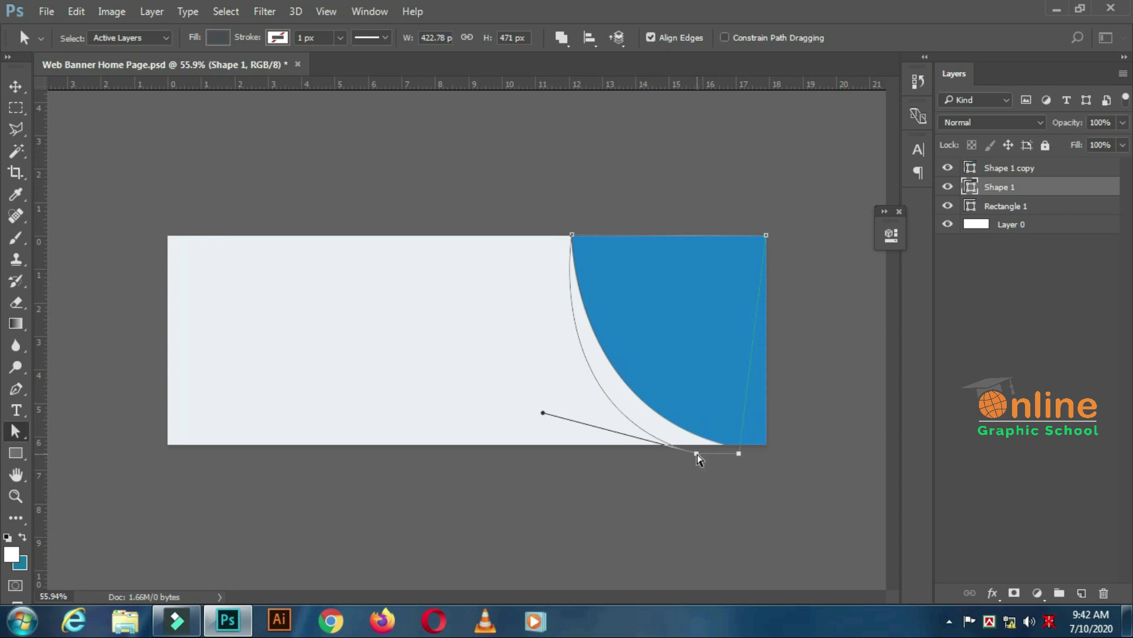
{"action": "left_click", "coordinate": [806, 403]}
- Examine the dark gray band along the blue curve in relation to the whole banner
{"action": "key", "text": "ctrl+minus"}
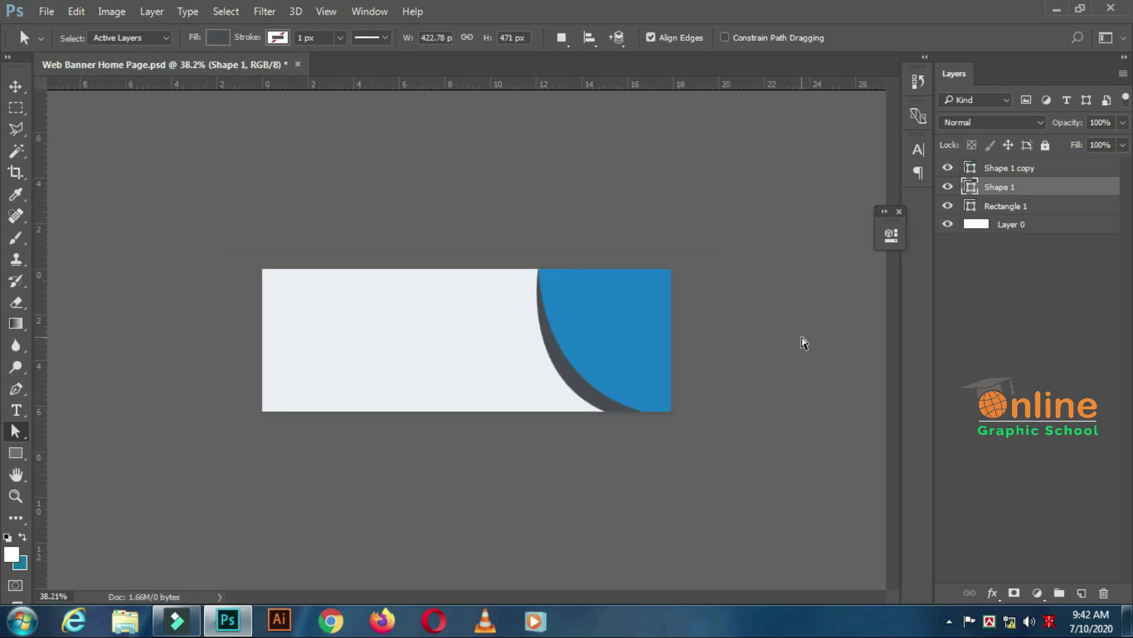
{"action": "key", "text": "ctrl+plus"}
{"action": "scroll", "coordinate": [608, 229], "scroll_direction": "up", "scroll_amount": 1}
{"action": "scroll", "coordinate": [607, 229], "scroll_direction": "down", "scroll_amount": 2}
{"action": "left_click", "coordinate": [14, 89]}
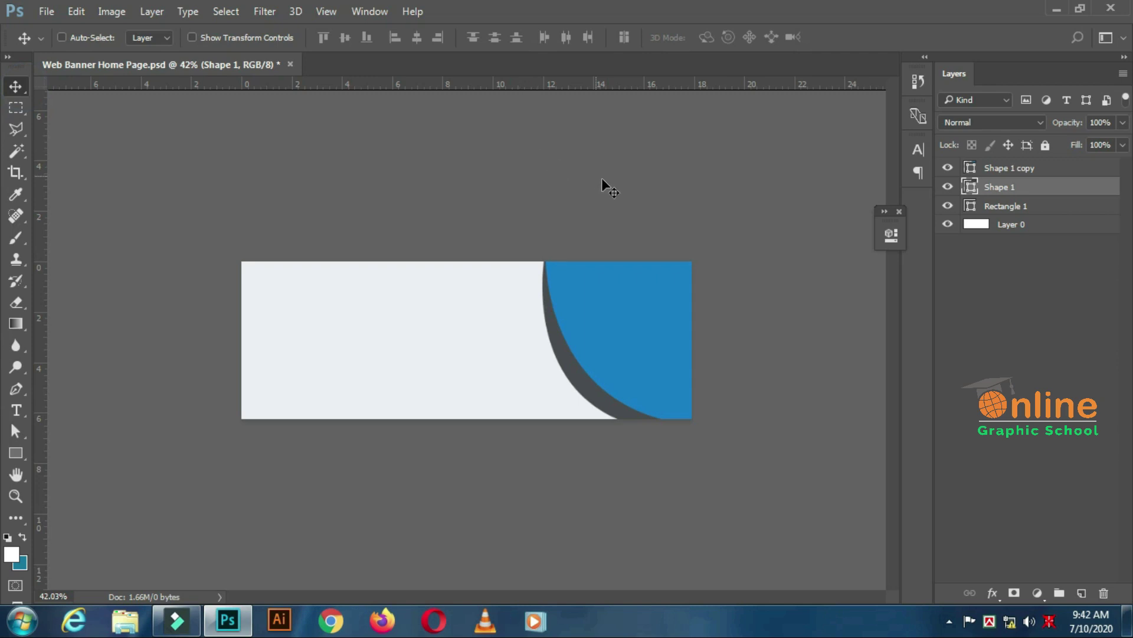
{"action": "key", "text": "ctrl+minus"}
{"action": "scroll", "coordinate": [603, 180], "scroll_direction": "up", "scroll_amount": 1}
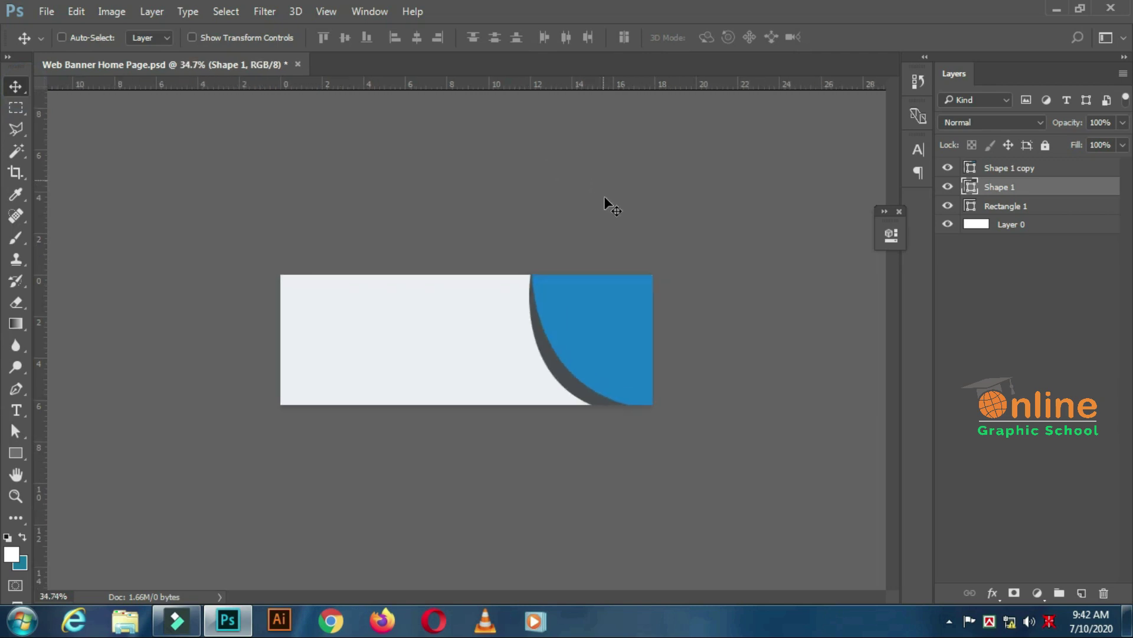
{"action": "scroll", "coordinate": [658, 437], "scroll_direction": "up", "scroll_amount": 6}
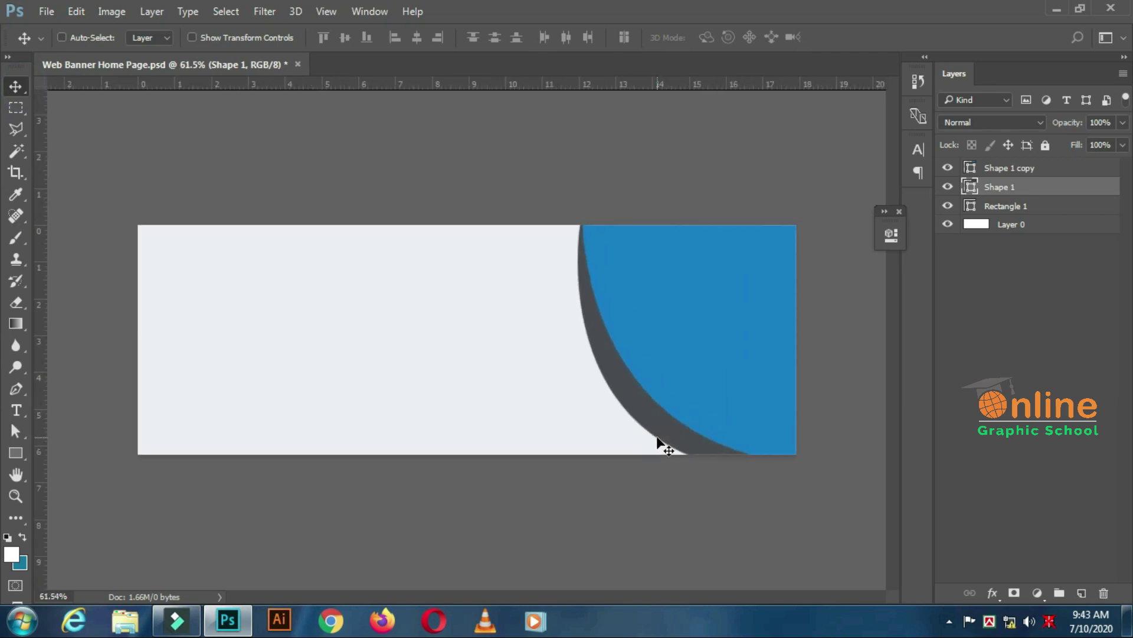
{"action": "scroll", "coordinate": [658, 440], "scroll_direction": "down", "scroll_amount": 3}
{"action": "scroll", "coordinate": [738, 416], "scroll_direction": "up", "scroll_amount": 1}
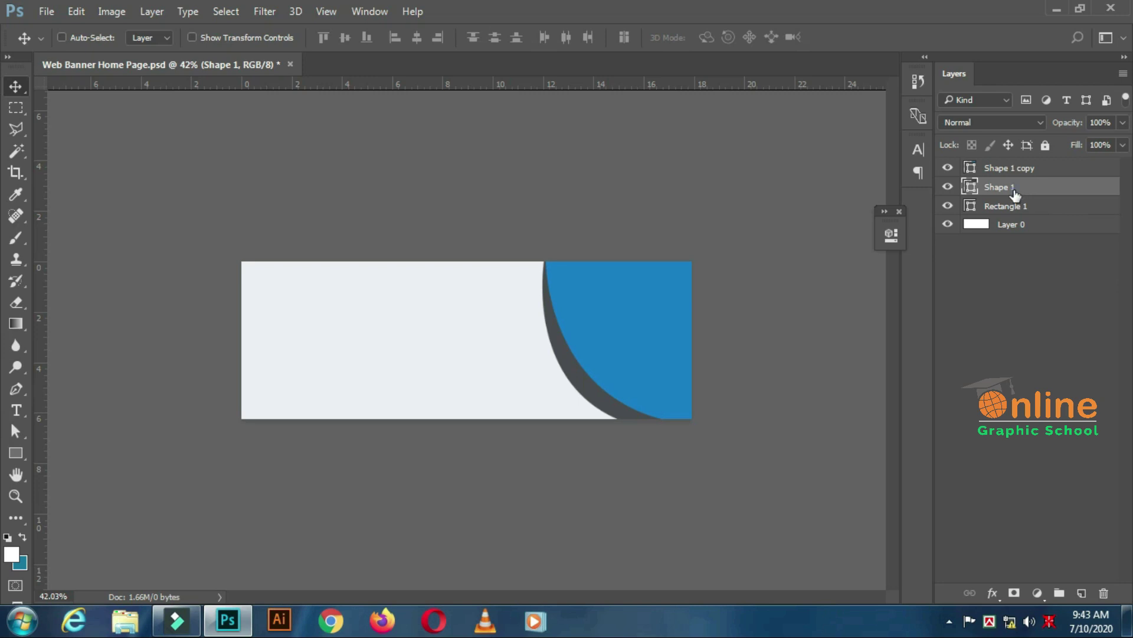
- Move the dark gray shape's two lower anchor points farther down and slightly right, making the shape about 418 x 501 px
{"action": "left_click", "coordinate": [16, 432]}
{"action": "left_click_drag", "start_coordinate": [578, 505], "coordinate": [782, 392]}
{"action": "mouse_move", "coordinate": [673, 432]}
{"action": "left_mouse_down"}
{"action": "mouse_move", "coordinate": [686, 431]}
{"action": "mouse_move", "coordinate": [687, 443]}
{"action": "left_mouse_up"}
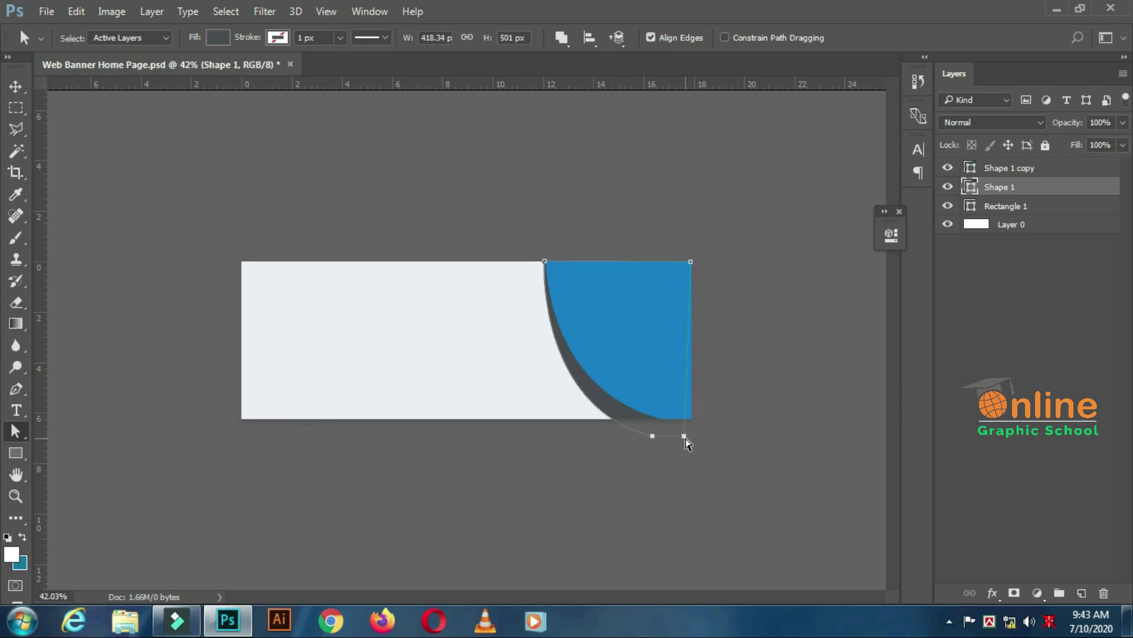
{"action": "left_click", "coordinate": [767, 425]}
{"action": "scroll", "coordinate": [767, 426], "scroll_direction": "down", "scroll_amount": 2}
{"action": "scroll", "coordinate": [766, 425], "scroll_direction": "up", "scroll_amount": 1}
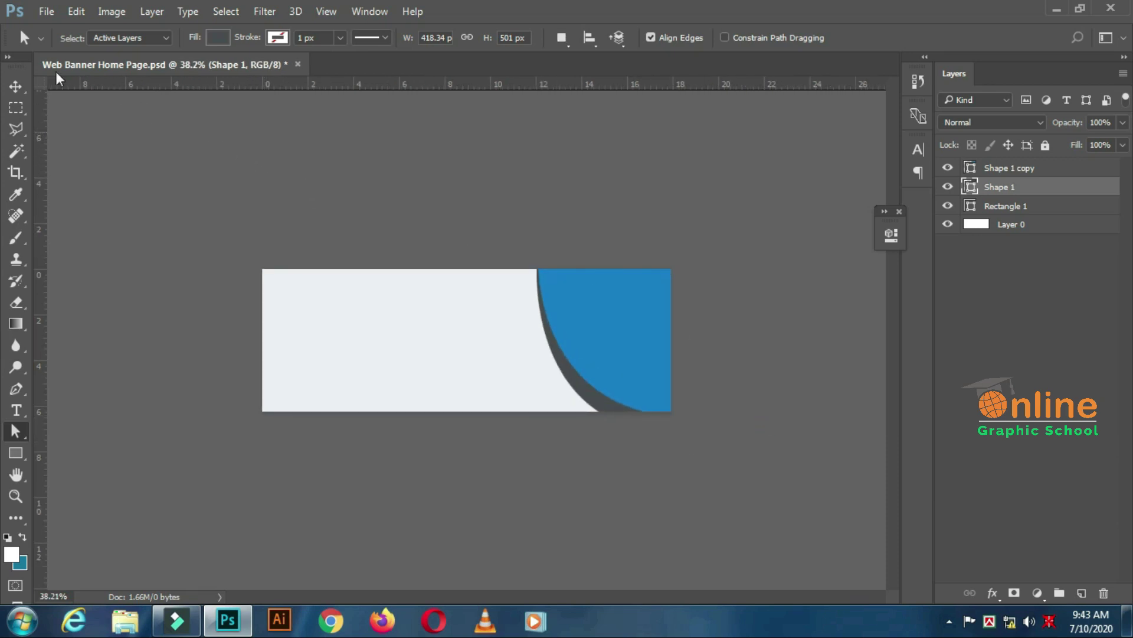
{"action": "left_click", "coordinate": [16, 86]}
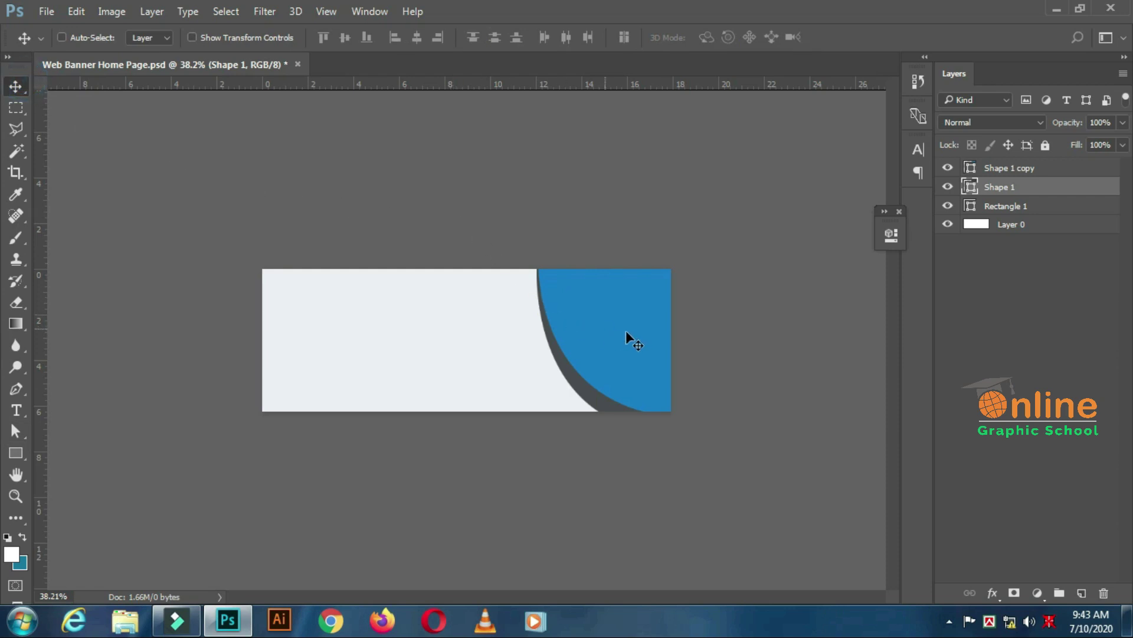
{"action": "scroll", "coordinate": [629, 331], "scroll_direction": "up", "scroll_amount": 1}
{"action": "scroll", "coordinate": [631, 334], "scroll_direction": "down", "scroll_amount": 1}
- Shift the upper-left anchor point of the blue Shape 1 copy left along the banner's top edge, widening the shape to about 527 px
{"action": "left_click", "coordinate": [970, 168]}
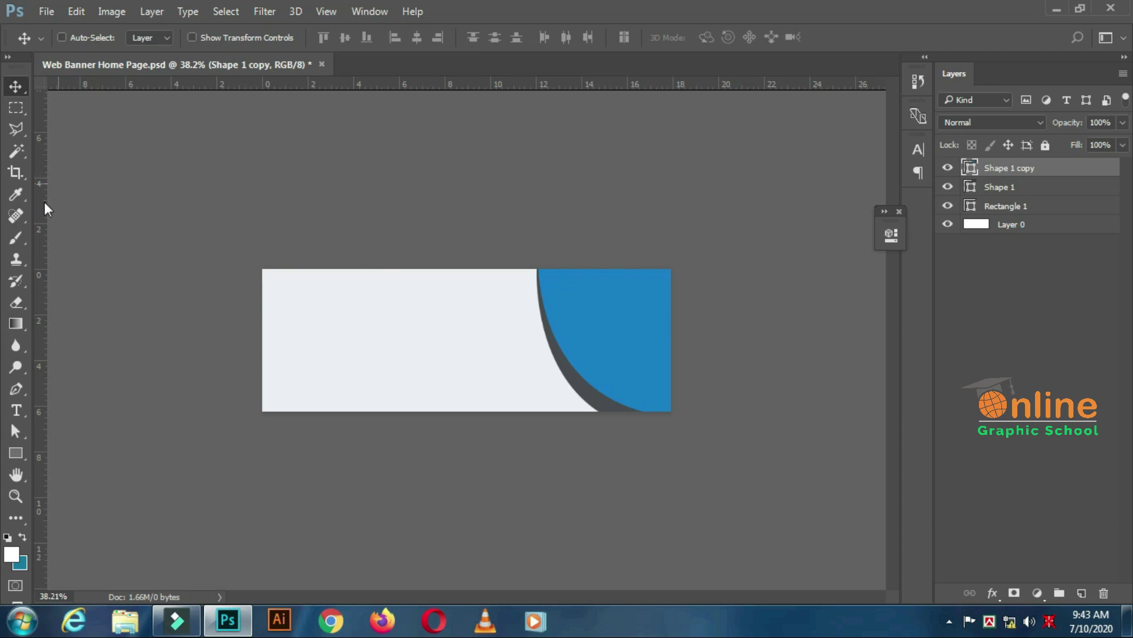
{"action": "left_click", "coordinate": [14, 432]}
{"action": "left_click_drag", "start_coordinate": [515, 214], "coordinate": [507, 273]}
{"action": "left_click", "coordinate": [537, 204]}
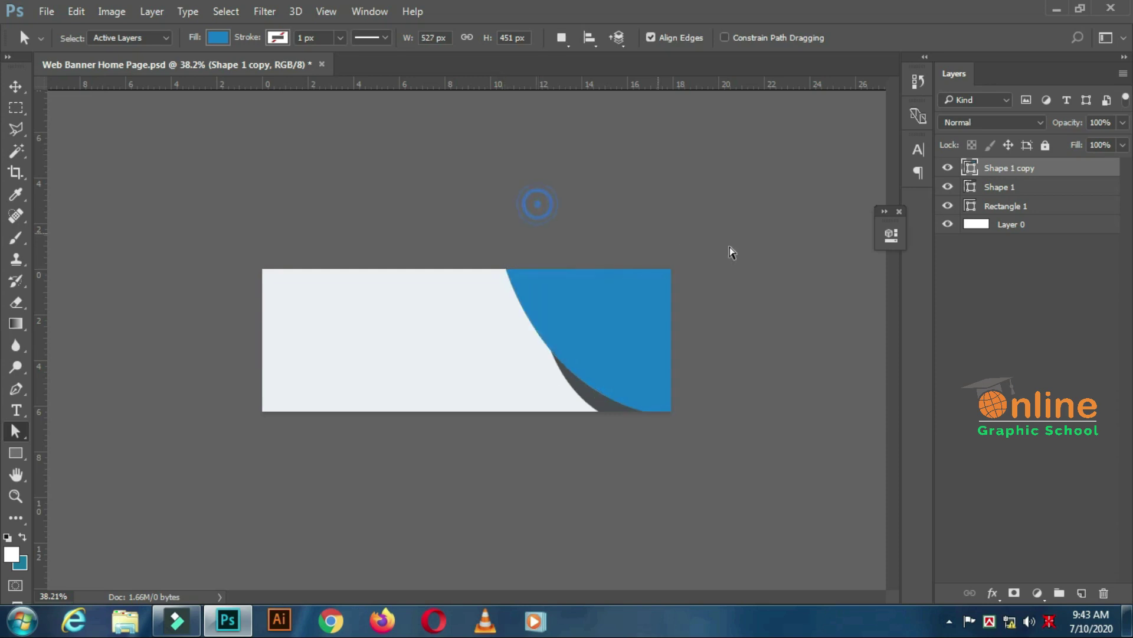
- Shift the dark gray shape's upper-left anchor point left to meet the blue shape's corner, widening it to about 520 px
{"action": "left_click", "coordinate": [1002, 188]}
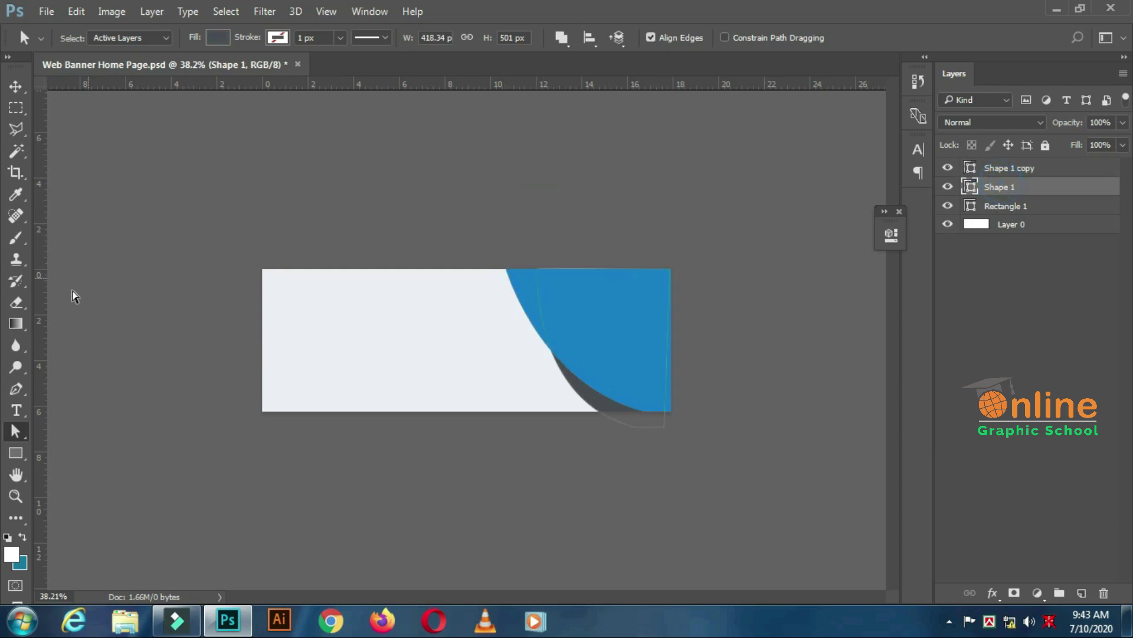
{"action": "left_click_drag", "start_coordinate": [472, 246], "coordinate": [587, 308]}
{"action": "left_click_drag", "start_coordinate": [538, 274], "coordinate": [505, 268]}
{"action": "left_click", "coordinate": [533, 225]}
{"action": "scroll", "coordinate": [551, 247], "scroll_direction": "up", "scroll_amount": 3}
{"action": "scroll", "coordinate": [550, 247], "scroll_direction": "down", "scroll_amount": 1}
{"action": "left_click", "coordinate": [744, 496]}
{"action": "scroll", "coordinate": [749, 476], "scroll_direction": "down", "scroll_amount": 2}
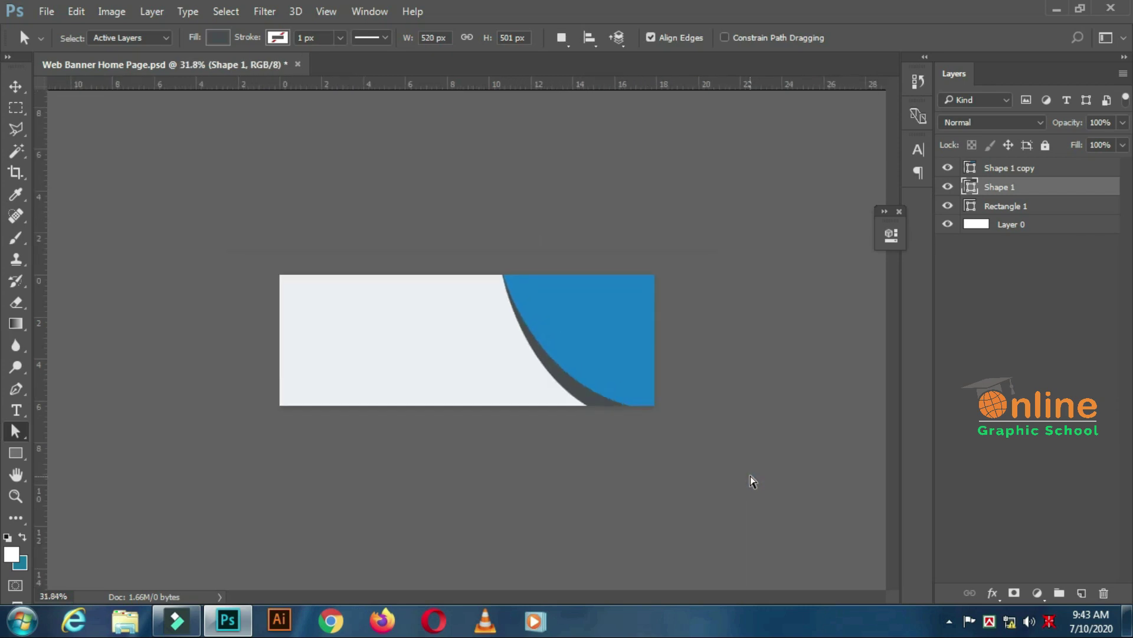
{"action": "scroll", "coordinate": [753, 478], "scroll_direction": "up", "scroll_amount": 1}
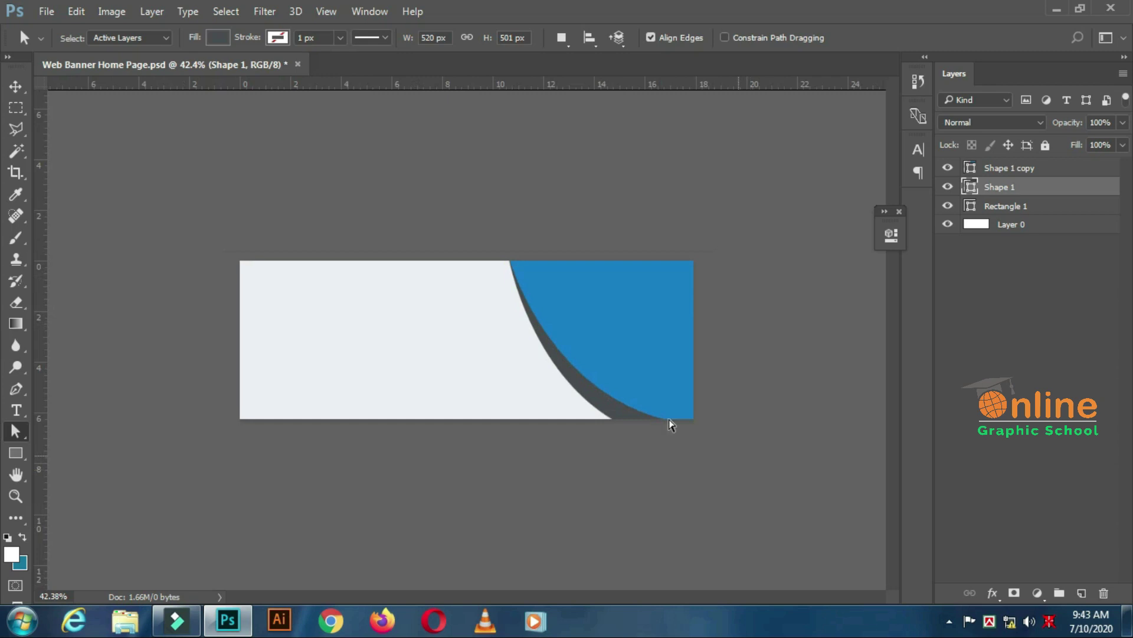
- Save the banner document and check the curved shapes in relation to the whole canvas
{"action": "left_click", "coordinate": [46, 11]}
{"action": "left_click", "coordinate": [68, 179]}
{"action": "scroll", "coordinate": [691, 372], "scroll_direction": "up", "scroll_amount": 2}
{"action": "scroll", "coordinate": [697, 372], "scroll_direction": "down", "scroll_amount": 2}
{"action": "scroll", "coordinate": [696, 373], "scroll_direction": "up", "scroll_amount": 1}
{"action": "scroll", "coordinate": [696, 373], "scroll_direction": "down", "scroll_amount": 1}
{"action": "key", "text": "v"}
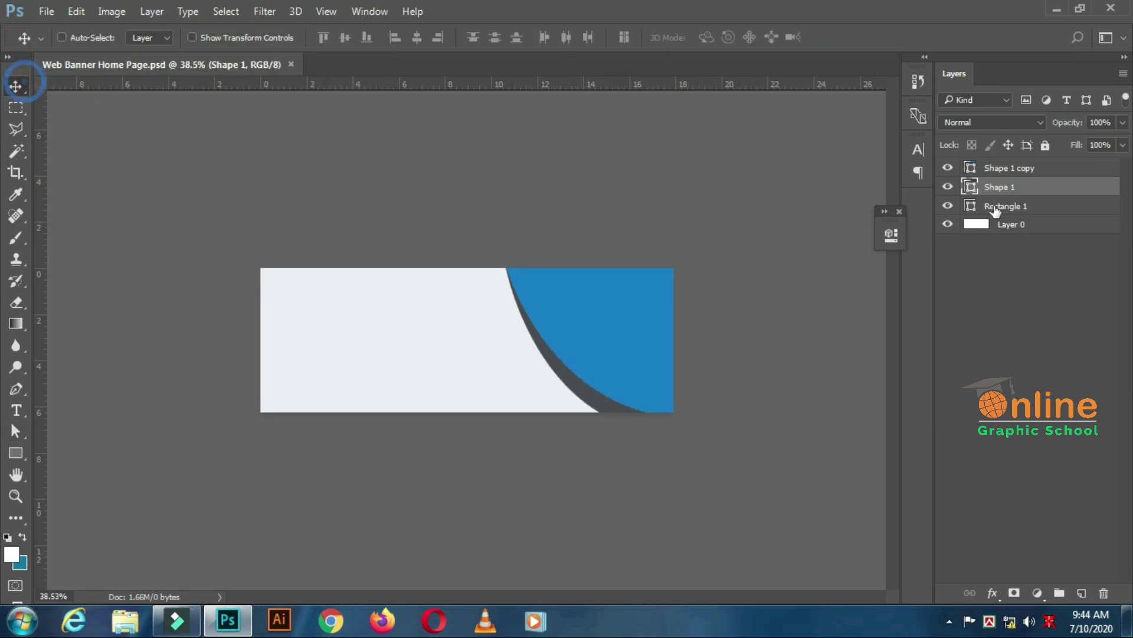
- Change the fill of the dark gray Shape 1 to green 0cbd63
{"action": "left_click", "coordinate": [948, 206]}
{"action": "left_click", "coordinate": [948, 206]}
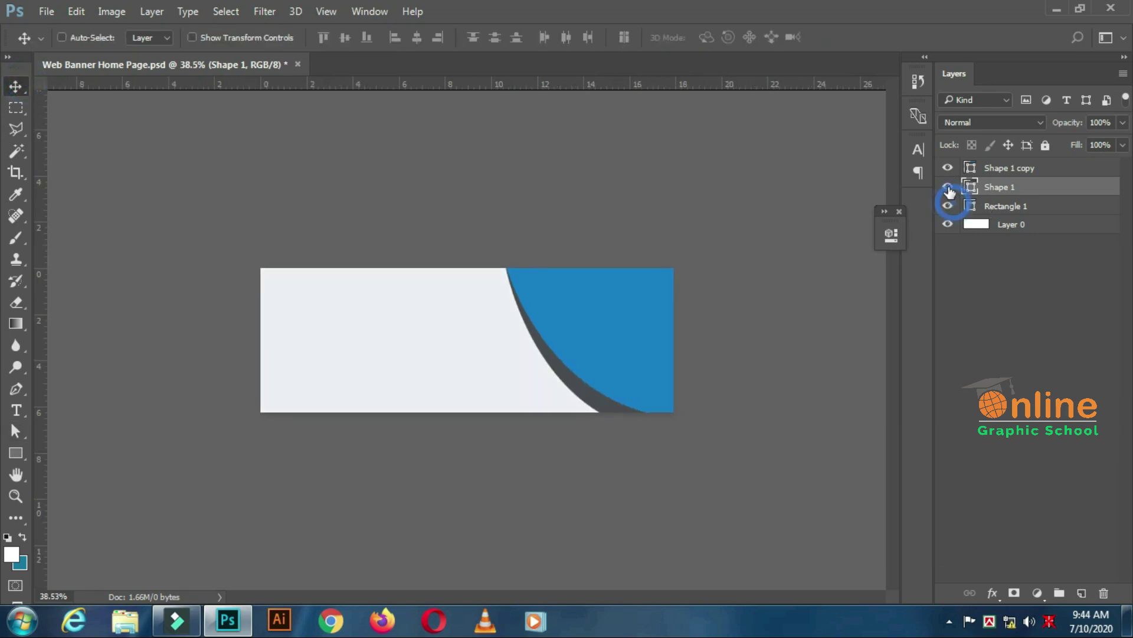
{"action": "left_click", "coordinate": [948, 187]}
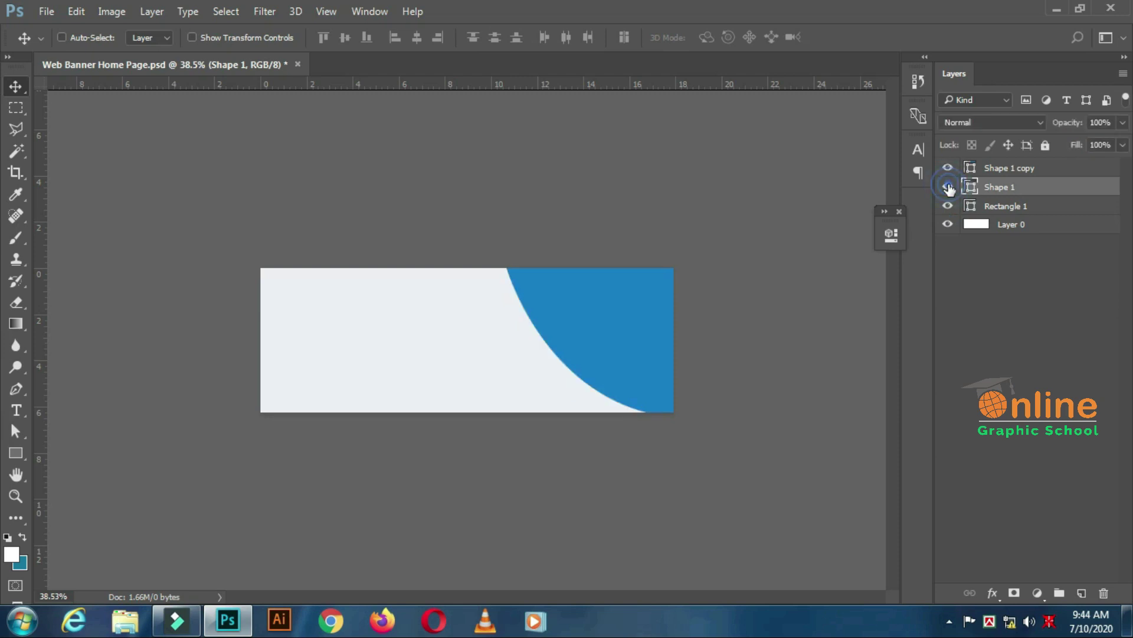
{"action": "left_click", "coordinate": [948, 187]}
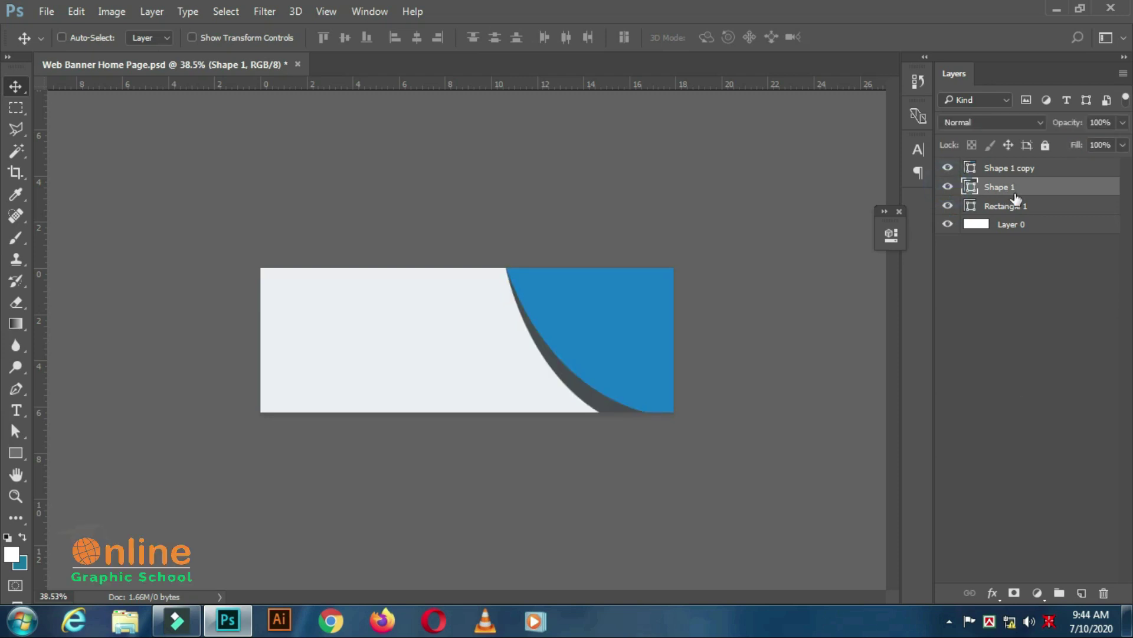
{"action": "double_click", "coordinate": [971, 188]}
{"action": "type", "text": "0cbd63"}
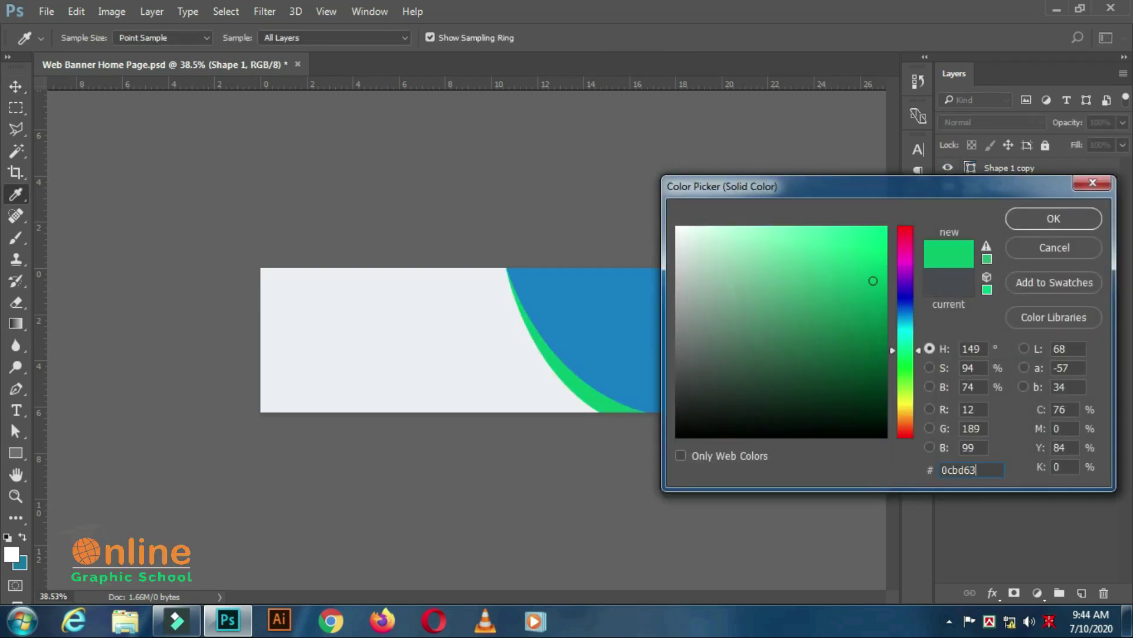
{"action": "left_click", "coordinate": [1040, 220]}
- Recolor the blue Shape 1 copy to a very pale blue and save the document
{"action": "double_click", "coordinate": [971, 171]}
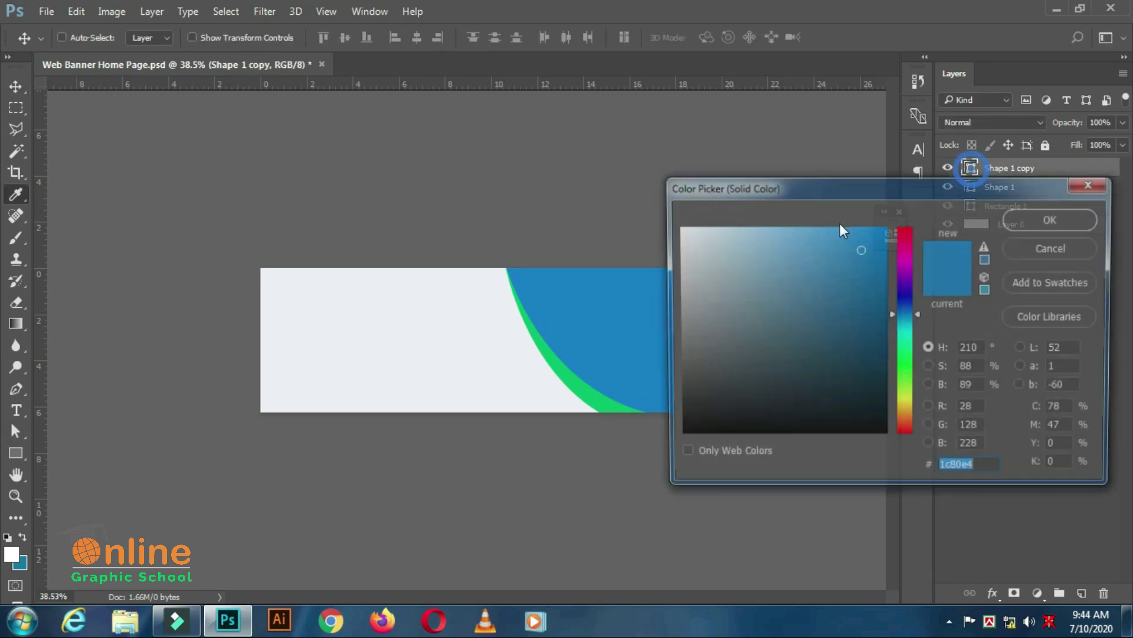
{"action": "left_click", "coordinate": [718, 237]}
{"action": "left_click", "coordinate": [717, 227]}
{"action": "left_click", "coordinate": [1041, 217]}
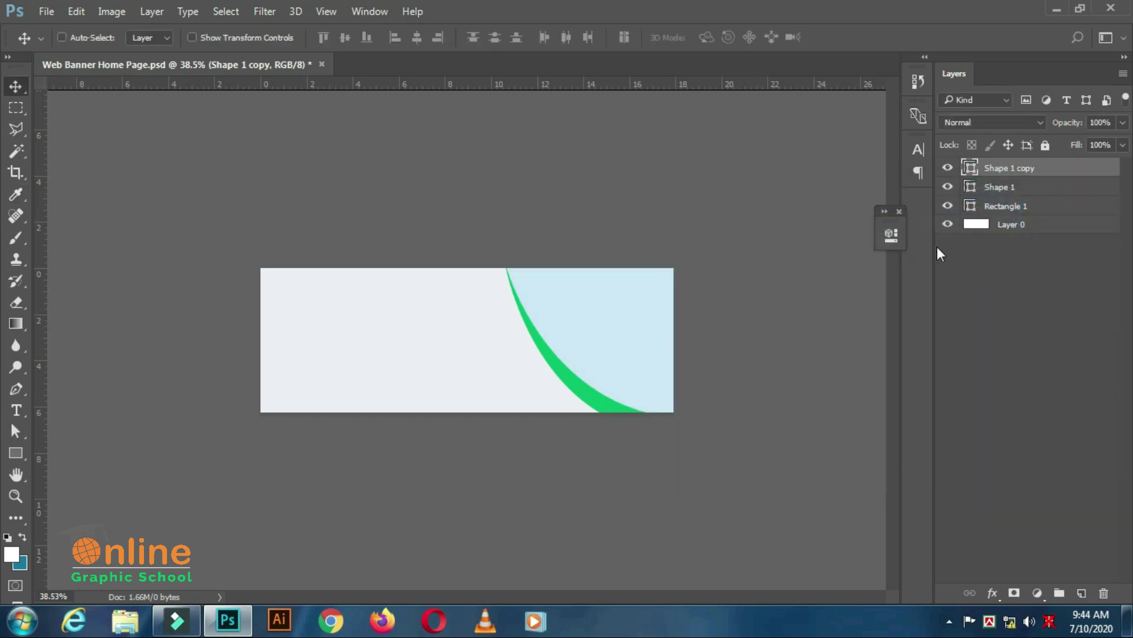
{"action": "left_click", "coordinate": [47, 11]}
{"action": "left_click", "coordinate": [55, 179]}
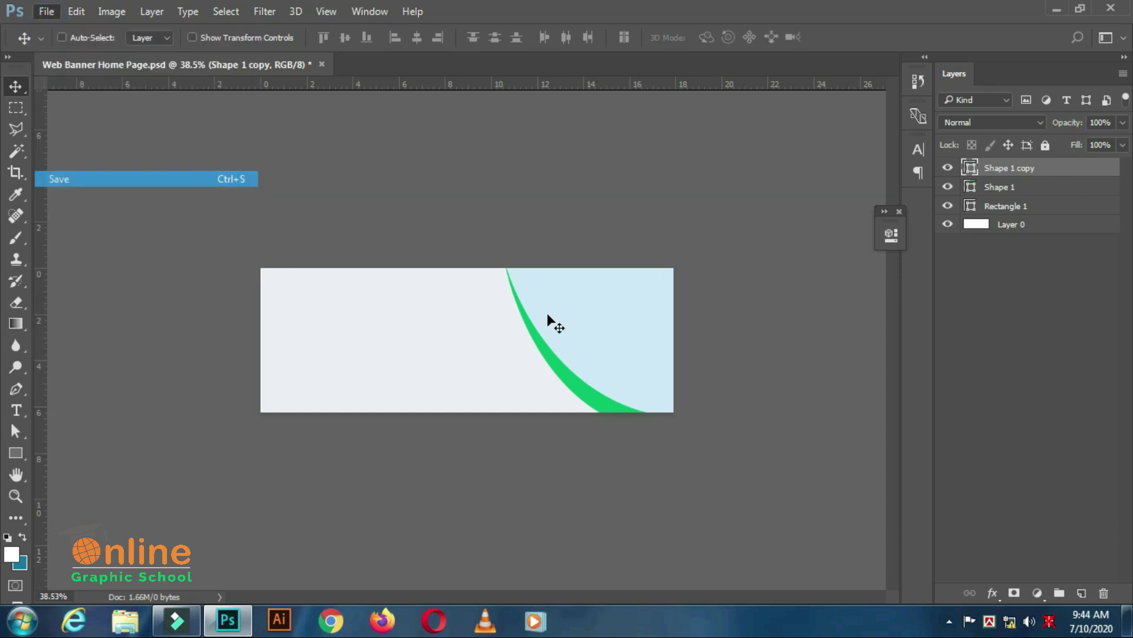
- Place the photo 01 from the Windows Explorer folder into the banner as the topmost layer
{"action": "scroll", "coordinate": [528, 283], "scroll_direction": "up", "scroll_amount": 1}
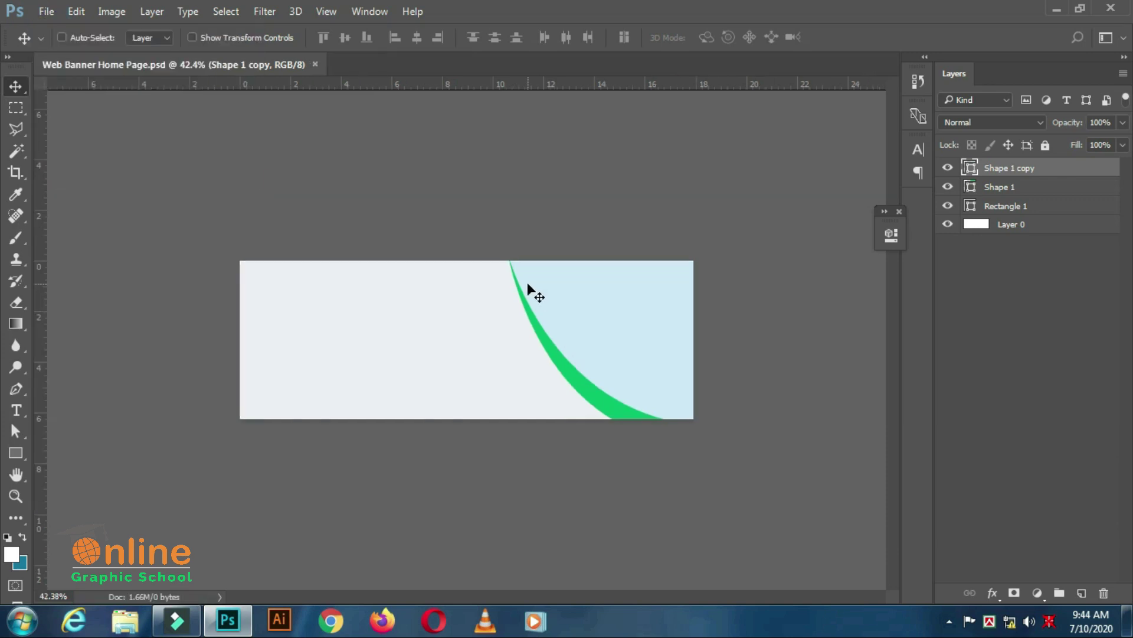
{"action": "left_click", "coordinate": [125, 621]}
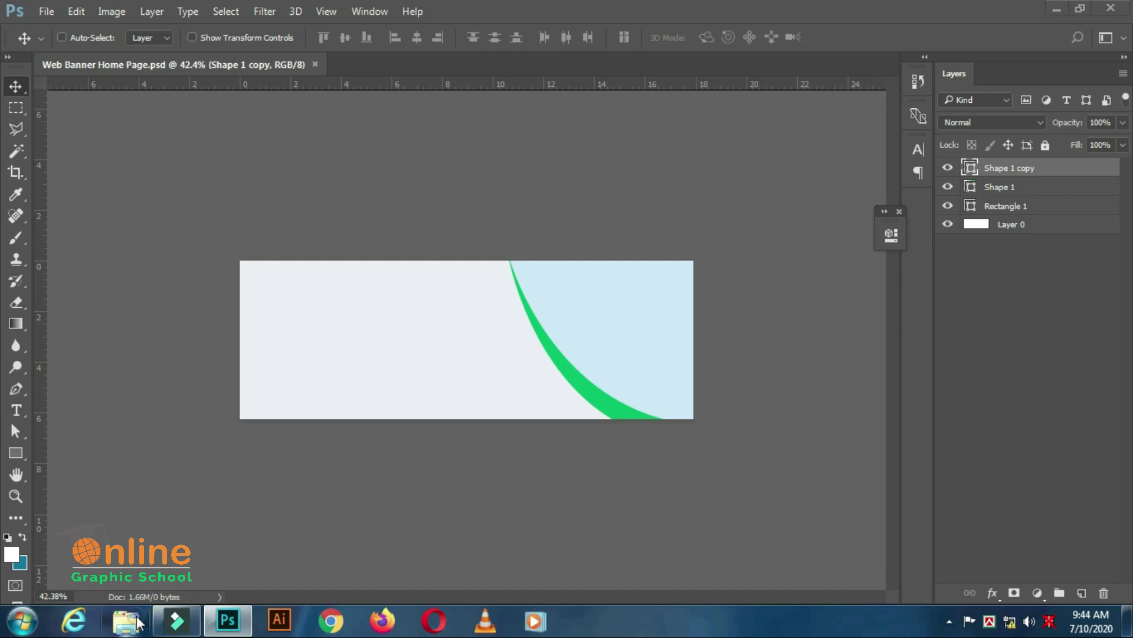
{"action": "left_click_drag", "start_coordinate": [390, 192], "coordinate": [601, 332]}
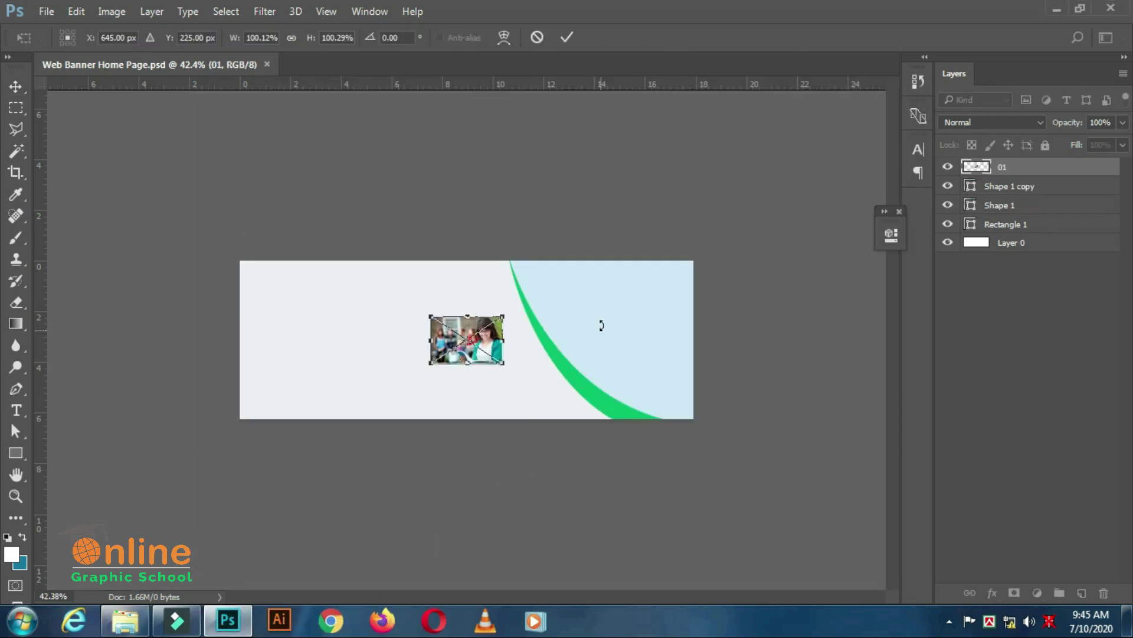
{"action": "left_click", "coordinate": [568, 36]}
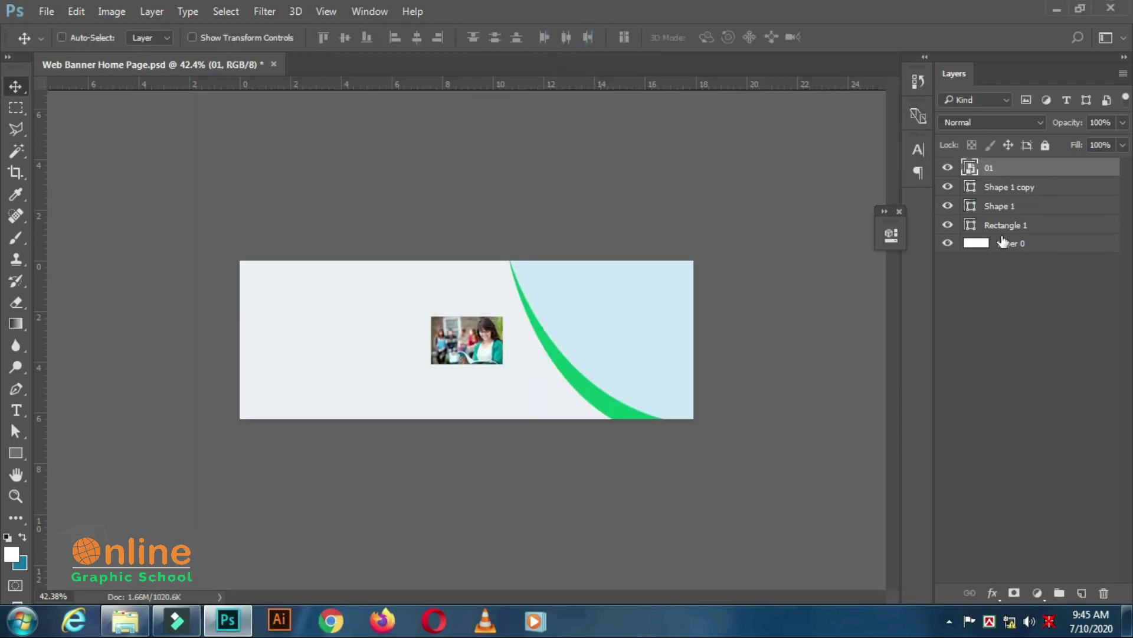
- Center photo 01 vertically and horizontally on the outline of Shape 1 copy, leaving no active selection
{"action": "left_click", "coordinate": [970, 189], "text": "ctrl"}
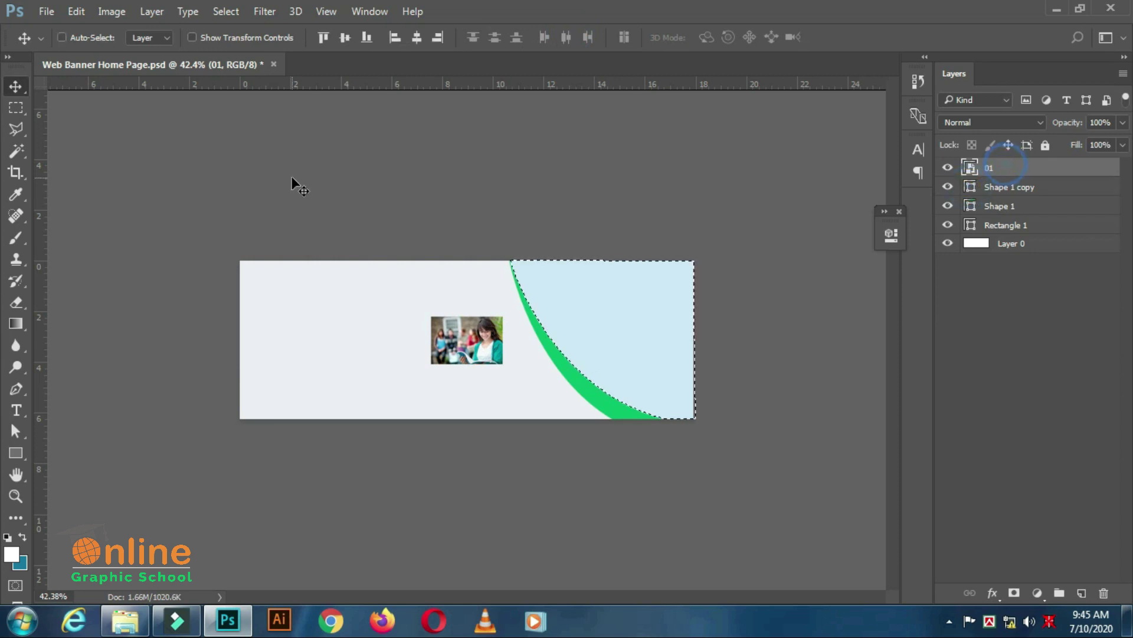
{"action": "left_click", "coordinate": [344, 37]}
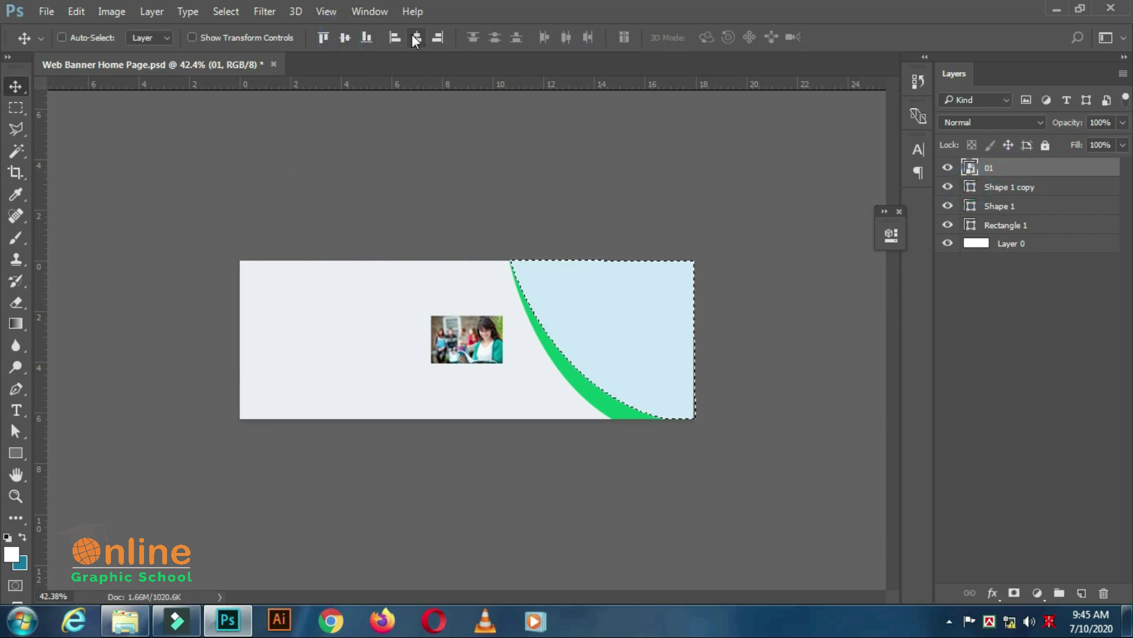
{"action": "left_click", "coordinate": [417, 37]}
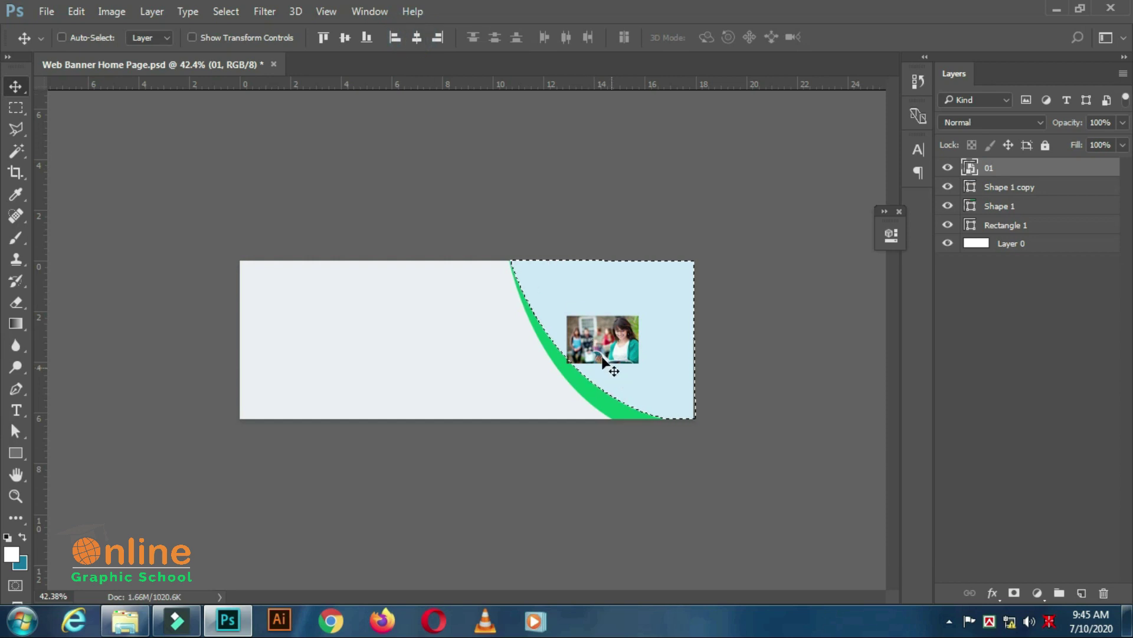
{"action": "left_click", "coordinate": [226, 11]}
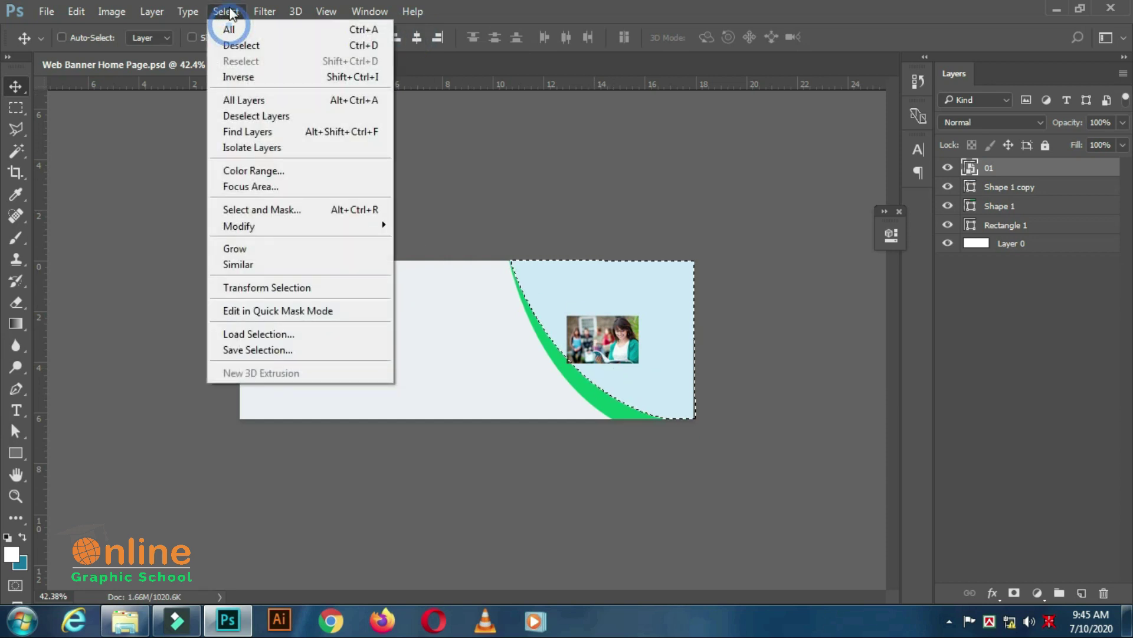
{"action": "left_click", "coordinate": [247, 44]}
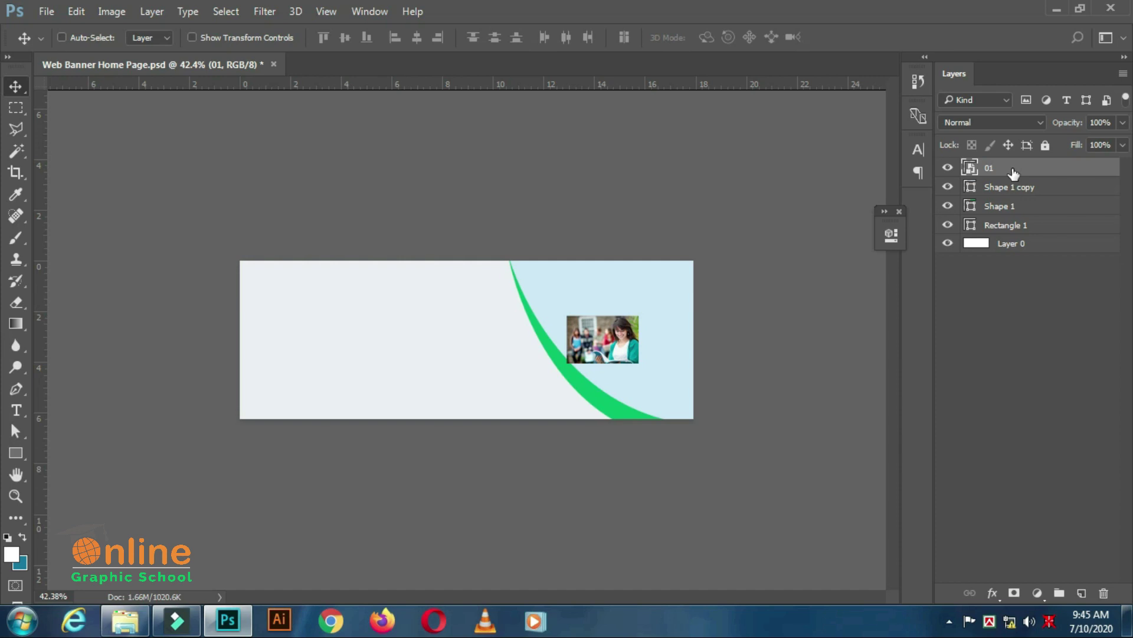
- Scale up photo 01 with Free Transform until it covers the whole pale blue curved shape
{"action": "left_click", "coordinate": [76, 12]}
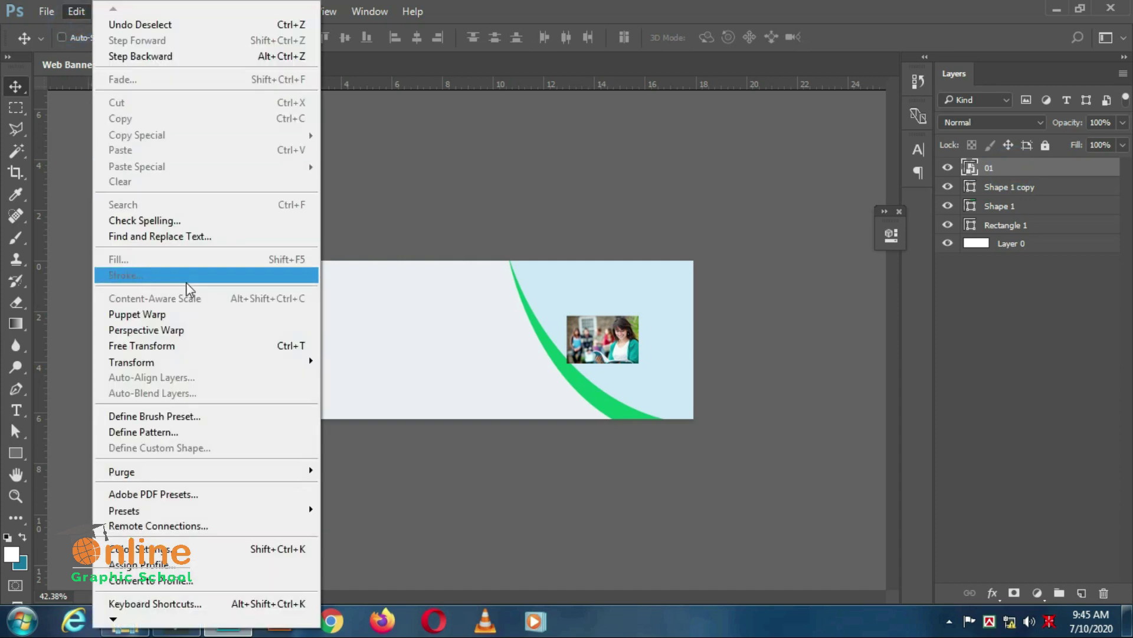
{"action": "left_click", "coordinate": [193, 361]}
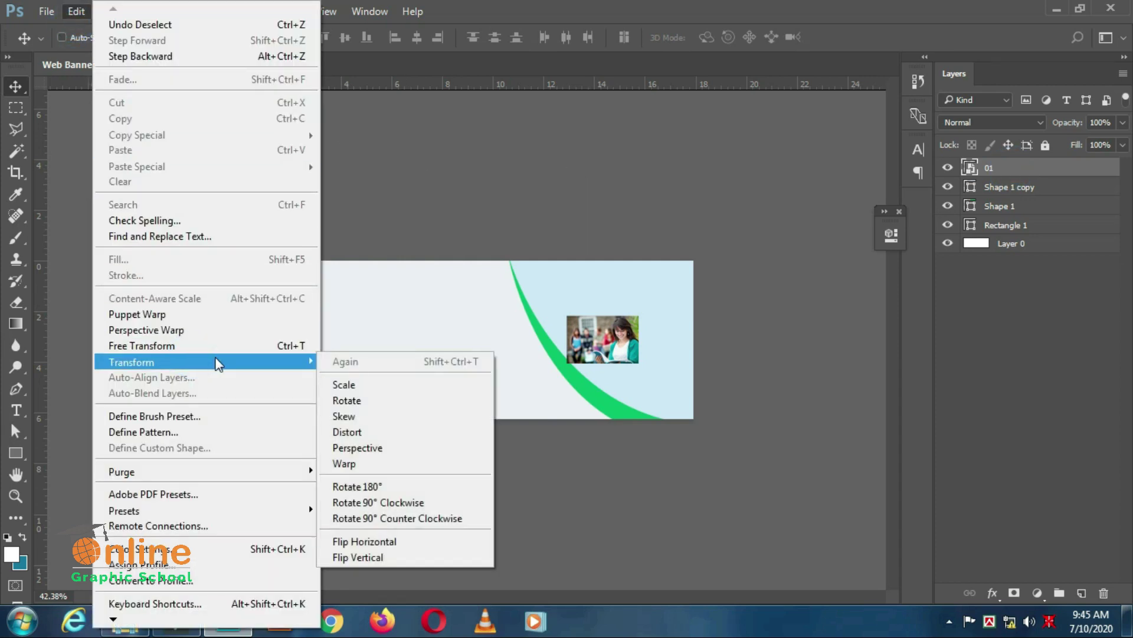
{"action": "left_click", "coordinate": [203, 346]}
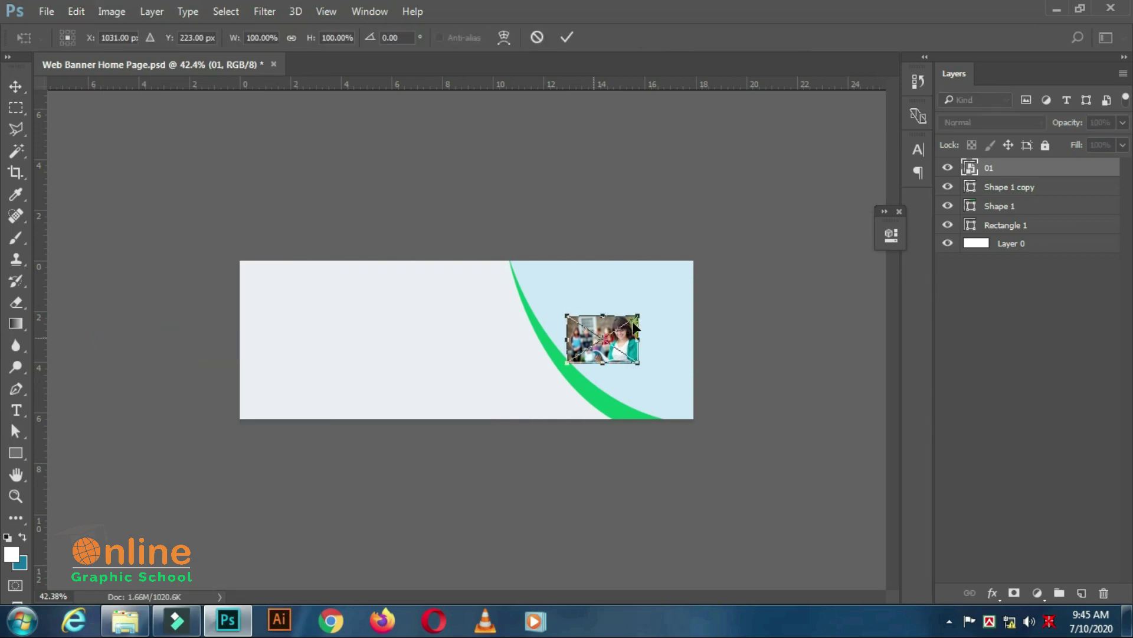
{"action": "left_click_drag", "start_coordinate": [644, 310], "coordinate": [736, 275]}
{"action": "left_click", "coordinate": [573, 38]}
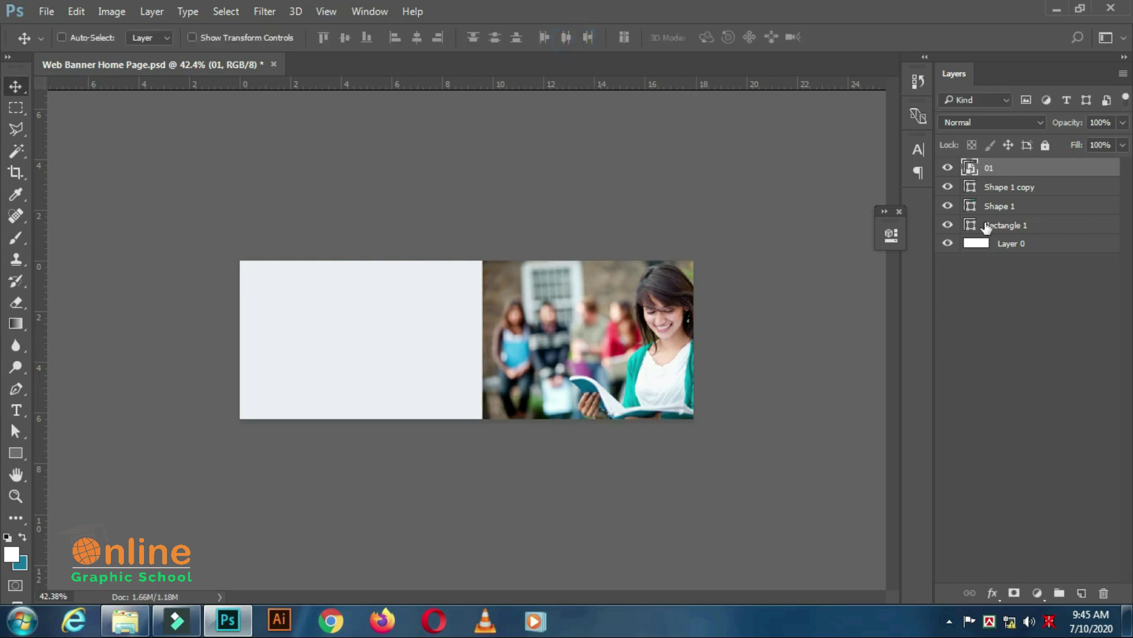
- Clip photo 01 to the Shape 1 copy layer and save the document
{"action": "right_click", "coordinate": [1010, 175]}
{"action": "left_click", "coordinate": [1020, 170]}
{"action": "left_click", "coordinate": [1021, 177], "text": "alt"}
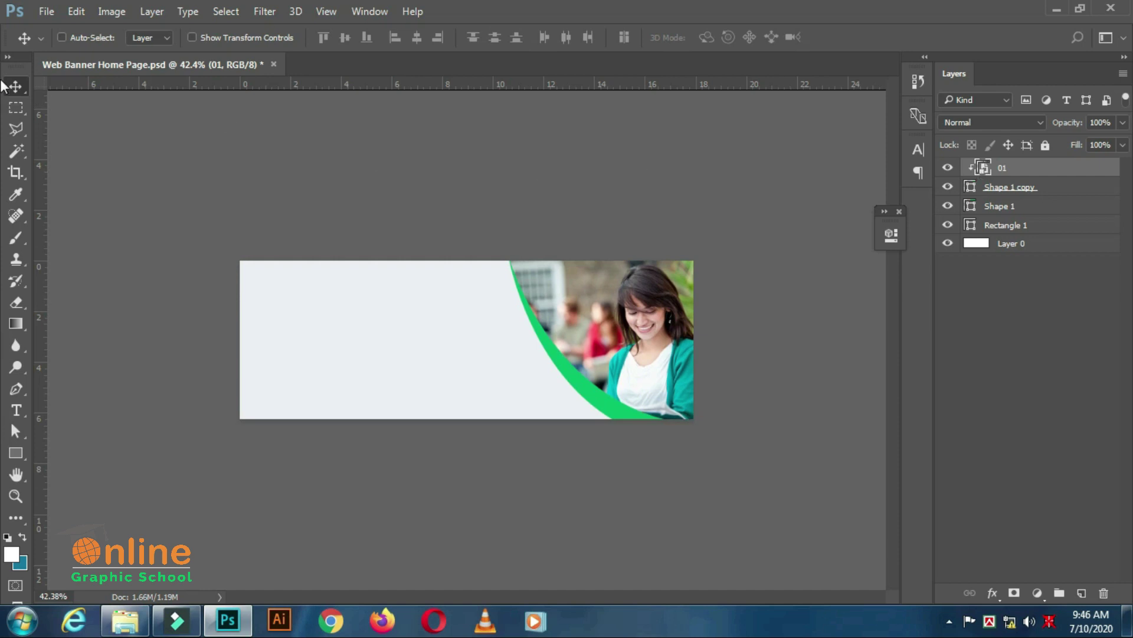
{"action": "left_click", "coordinate": [47, 11]}
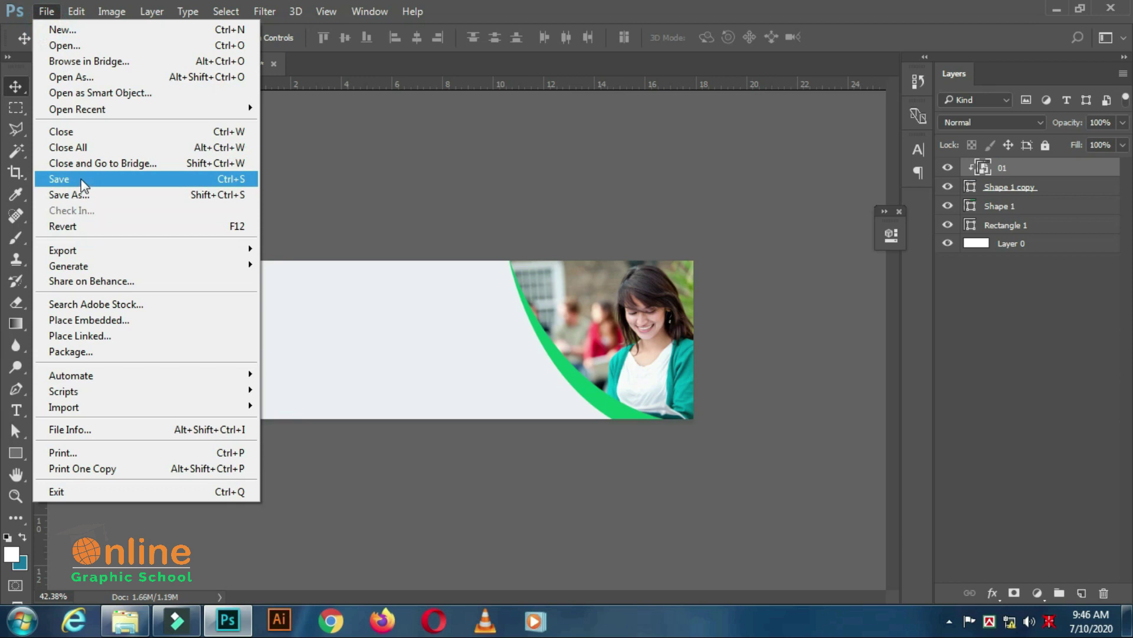
{"action": "left_click", "coordinate": [80, 179]}
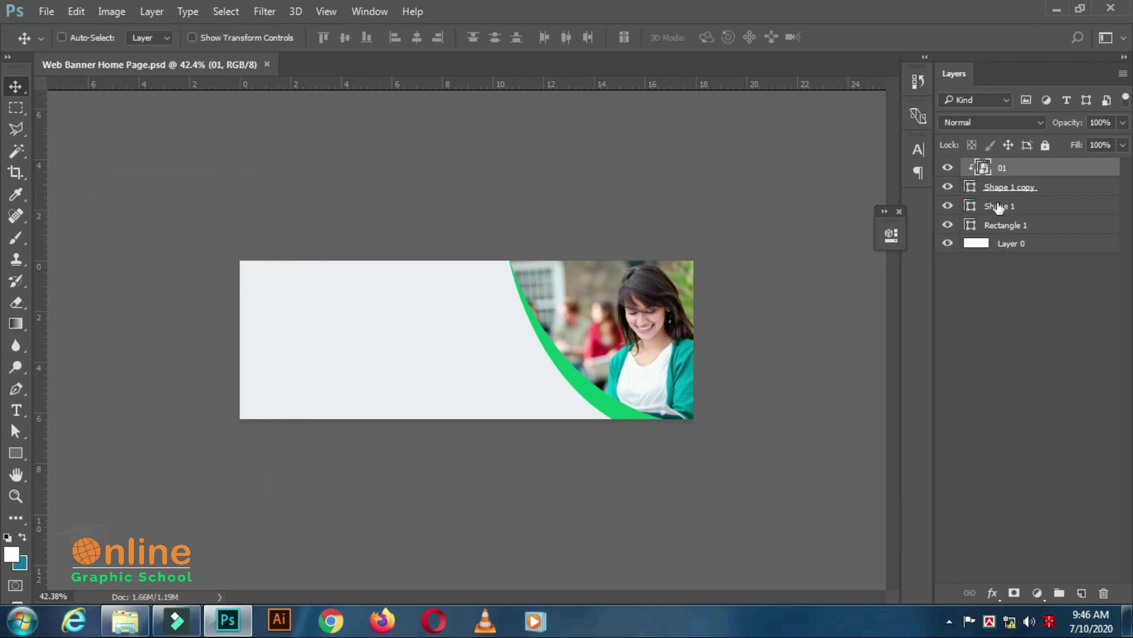
- Add a Drop Shadow to the green Shape 1 and set its angle to 52°
{"action": "left_click", "coordinate": [948, 205]}
{"action": "left_click", "coordinate": [948, 205]}
{"action": "left_click", "coordinate": [1042, 212]}
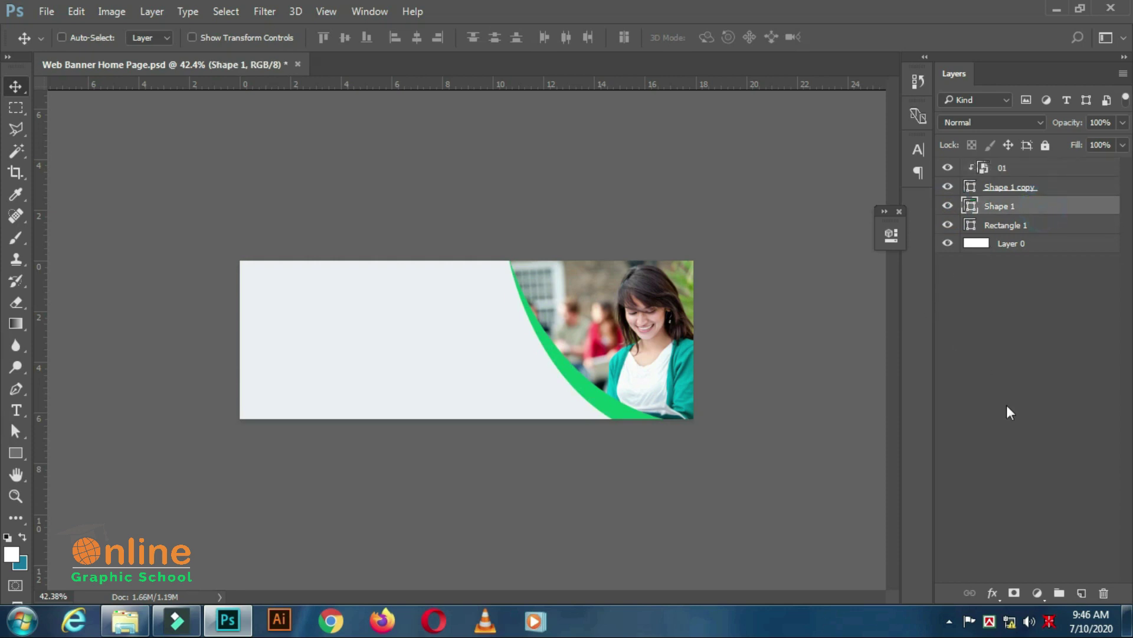
{"action": "left_click", "coordinate": [992, 593]}
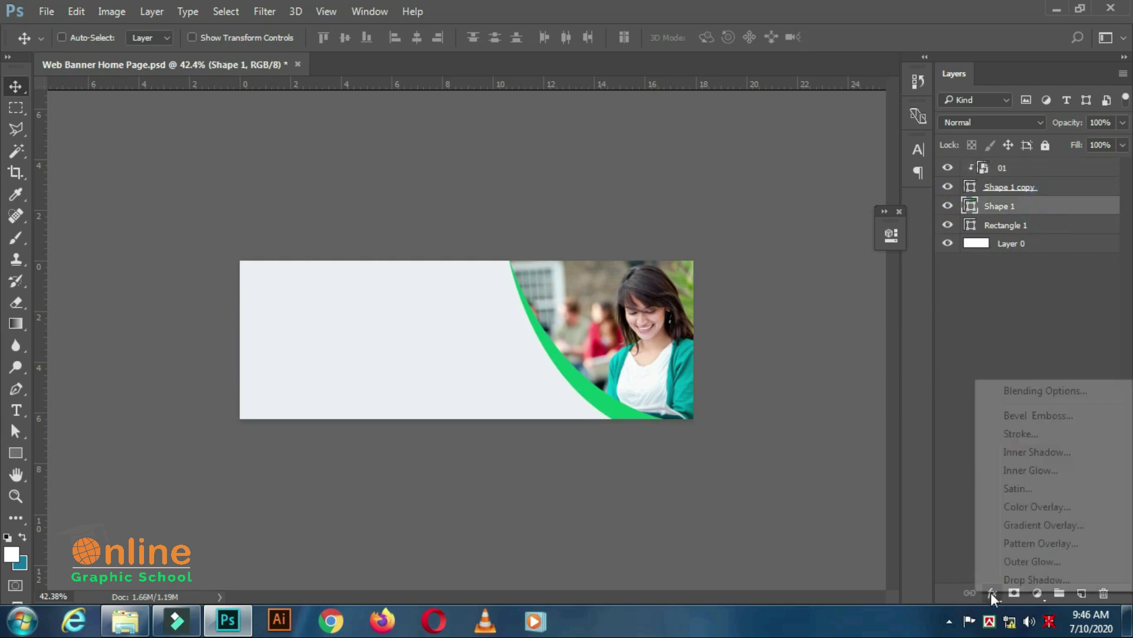
{"action": "left_click", "coordinate": [1036, 582]}
{"action": "left_click_drag", "start_coordinate": [307, 72], "coordinate": [775, 124]}
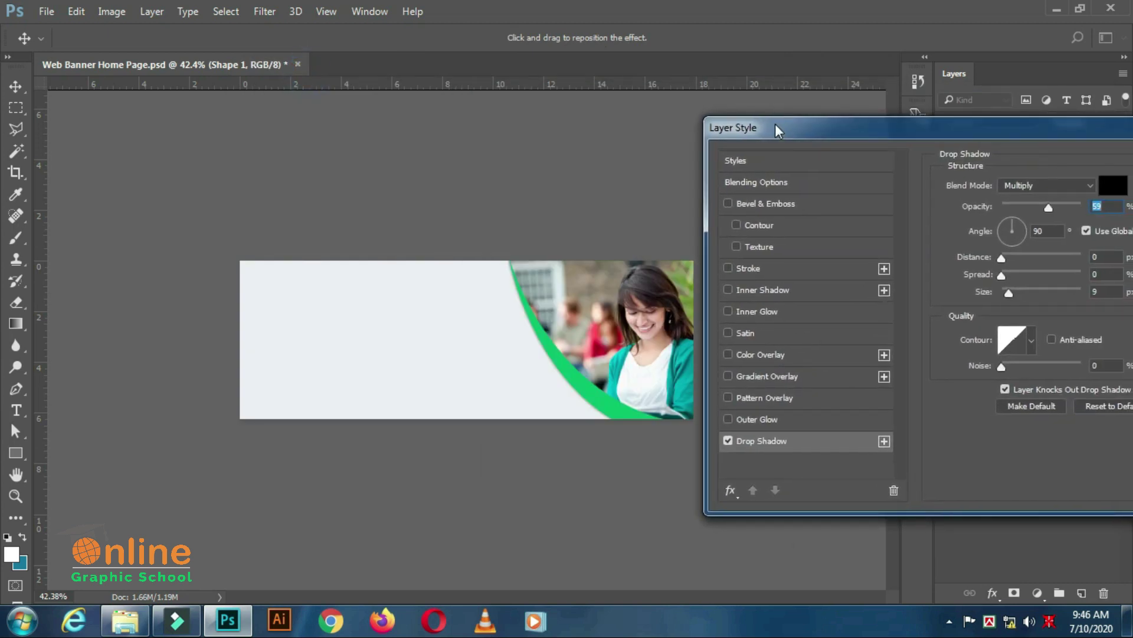
{"action": "left_click", "coordinate": [1021, 219]}
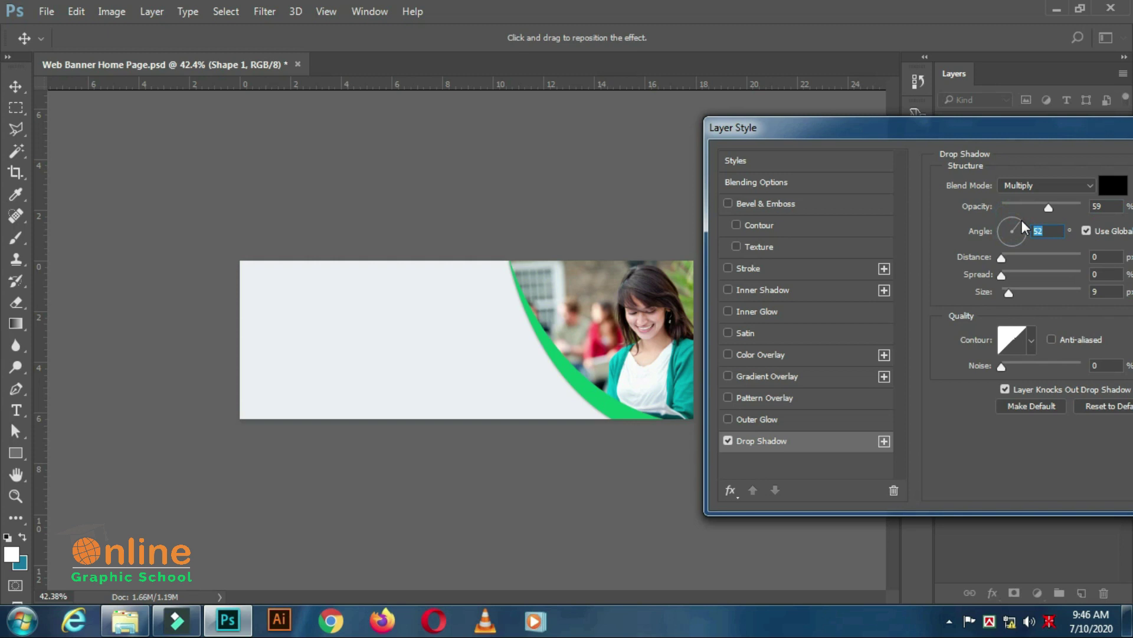
- Set the drop shadow's opacity to 47% and distance to 1 px, and apply the layer style
{"action": "mouse_move", "coordinate": [1053, 203]}
{"action": "left_mouse_down"}
{"action": "mouse_move", "coordinate": [1082, 204]}
{"action": "mouse_move", "coordinate": [1034, 214]}
{"action": "left_mouse_up"}
{"action": "left_click_drag", "start_coordinate": [1004, 257], "coordinate": [1008, 293]}
{"action": "left_click_drag", "start_coordinate": [1043, 208], "coordinate": [1039, 213]}
{"action": "left_click_drag", "start_coordinate": [1025, 135], "coordinate": [863, 135]}
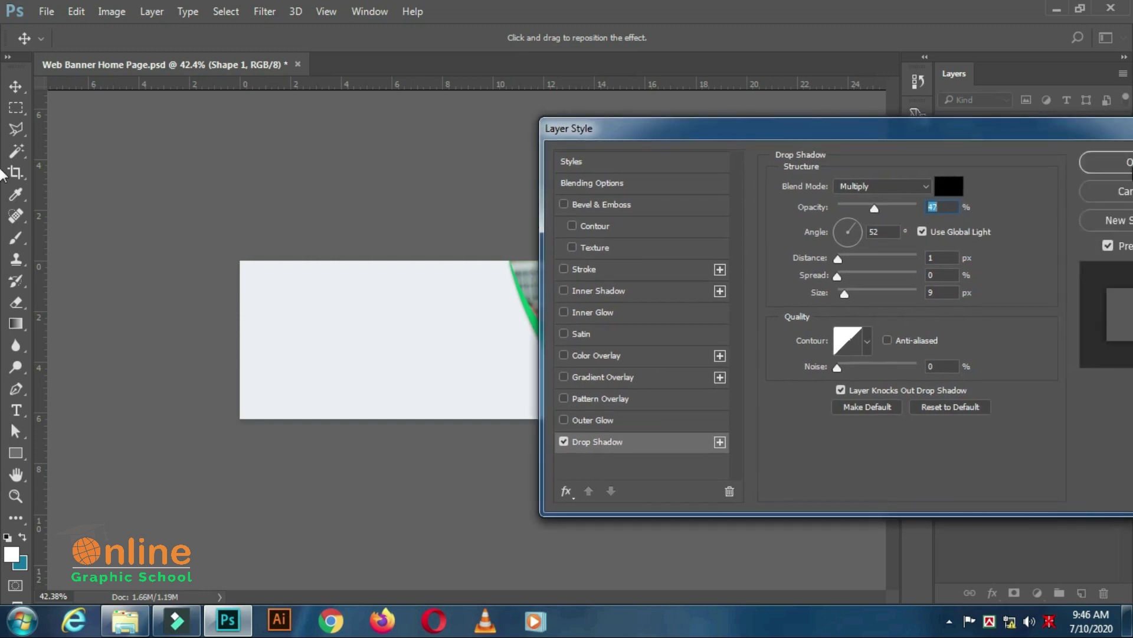
{"action": "left_click", "coordinate": [1110, 162]}
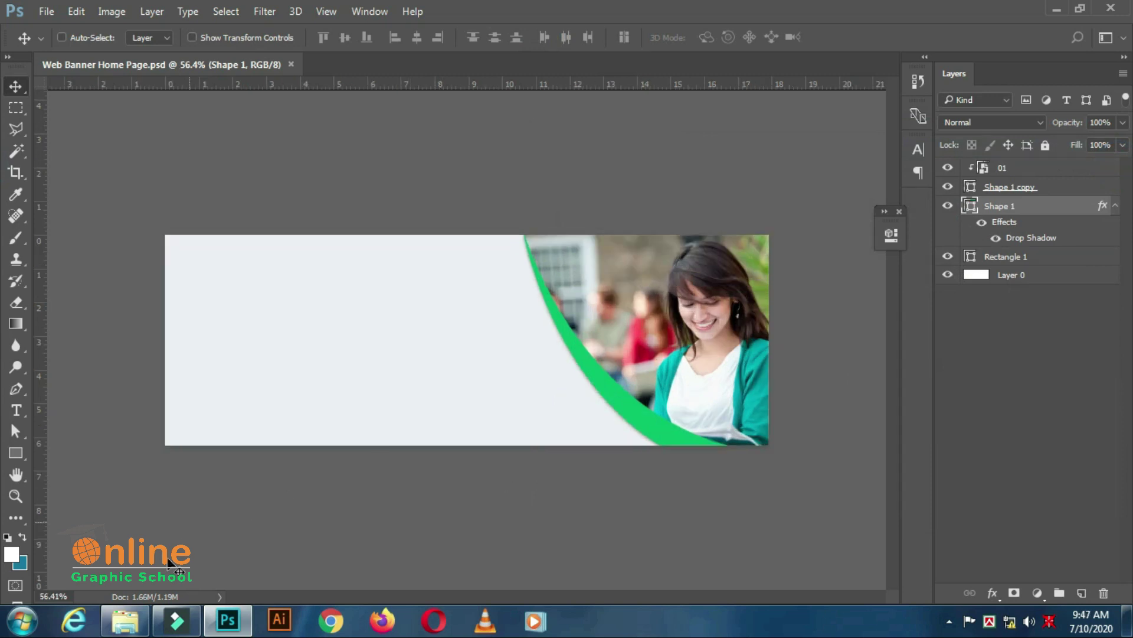
- Place the photo 02 from the Windows Explorer folder into the banner above Shape 1
{"action": "left_click", "coordinate": [126, 620]}
{"action": "left_click_drag", "start_coordinate": [495, 217], "coordinate": [332, 329]}
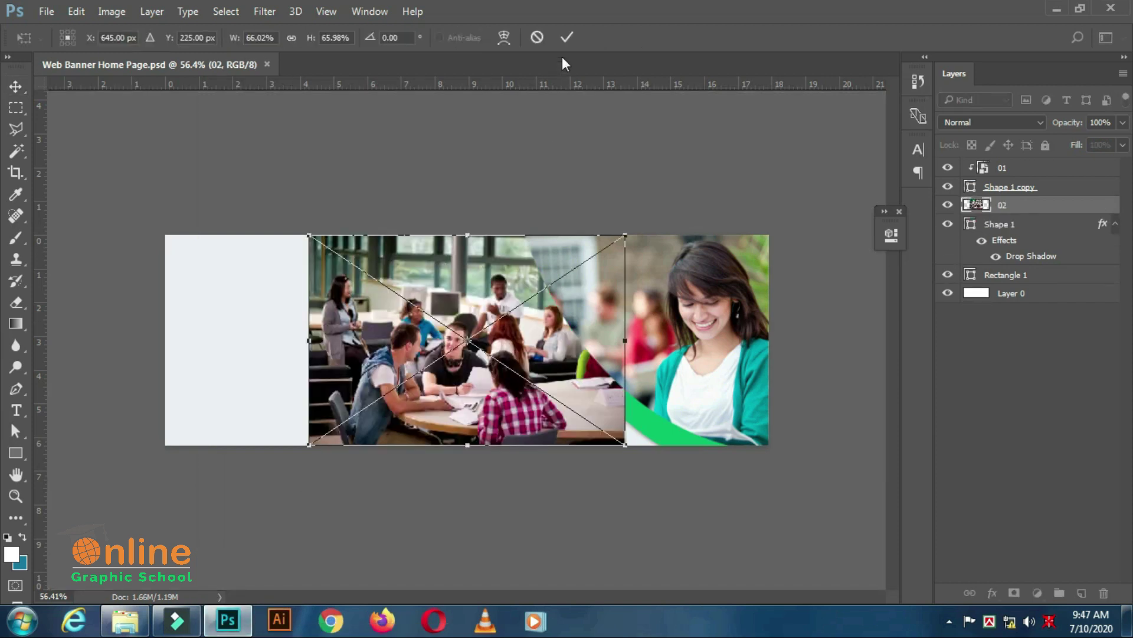
{"action": "left_click", "coordinate": [567, 38]}
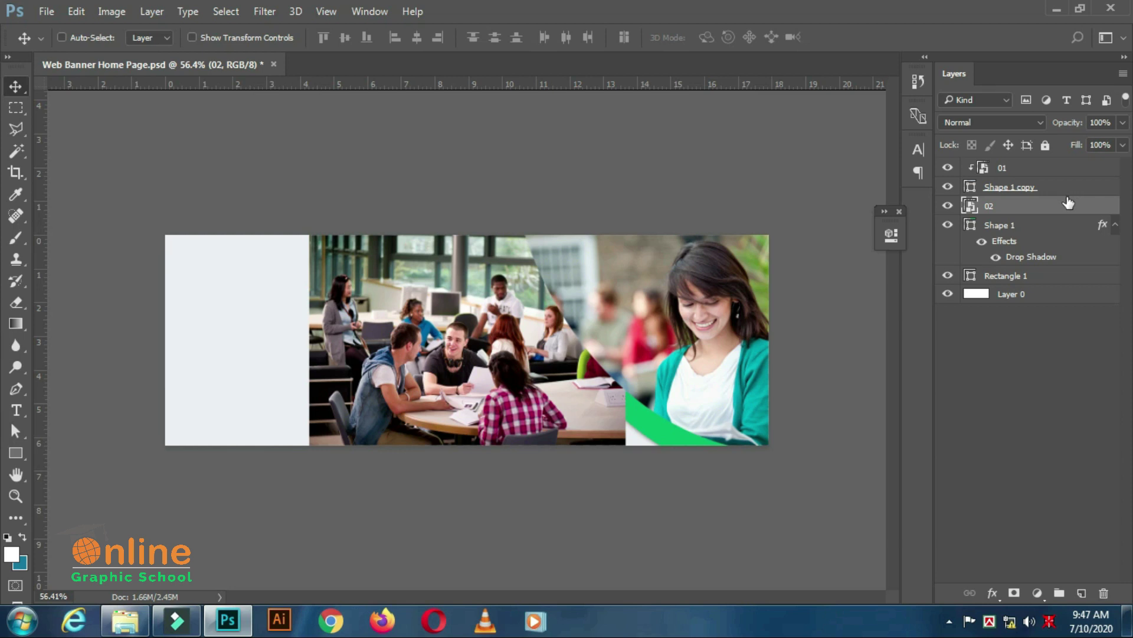
- Move layer 02 below Shape 1 in the stack and shift the photo toward the banner's left side
{"action": "left_click", "coordinate": [1115, 226]}
{"action": "left_click_drag", "start_coordinate": [1032, 212], "coordinate": [1035, 236]}
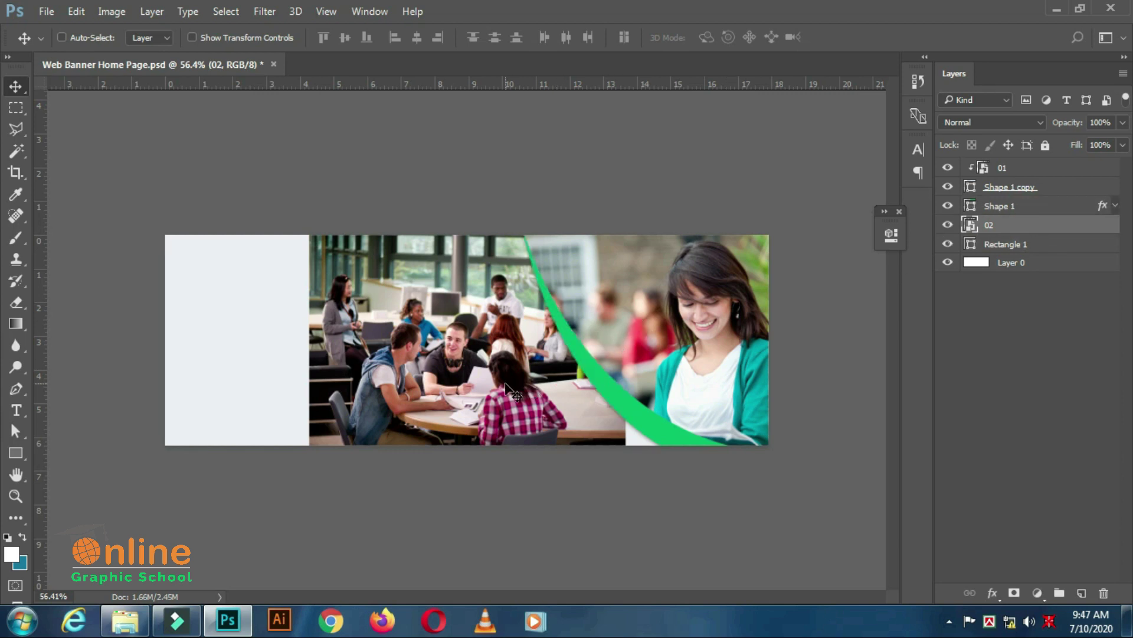
{"action": "left_click_drag", "start_coordinate": [507, 385], "coordinate": [379, 386]}
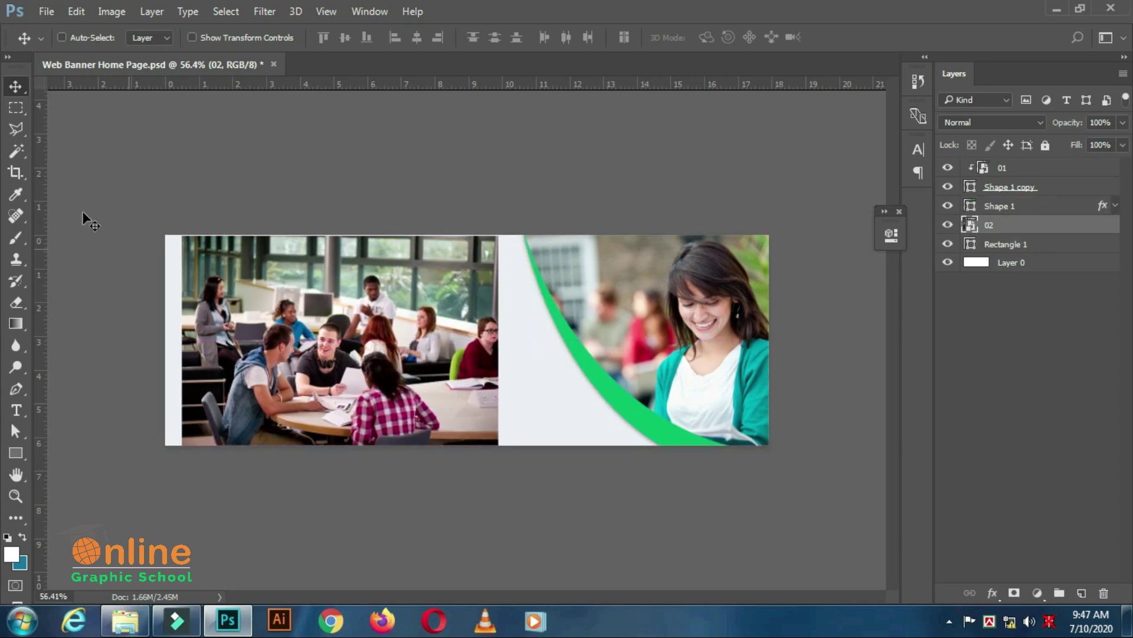
- Free-transform layer 02, scaling the photo to about 97% and shifting it right until it reaches behind the green curve
{"action": "left_click", "coordinate": [79, 10]}
{"action": "left_click", "coordinate": [159, 346]}
{"action": "left_click_drag", "start_coordinate": [498, 235], "coordinate": [591, 218]}
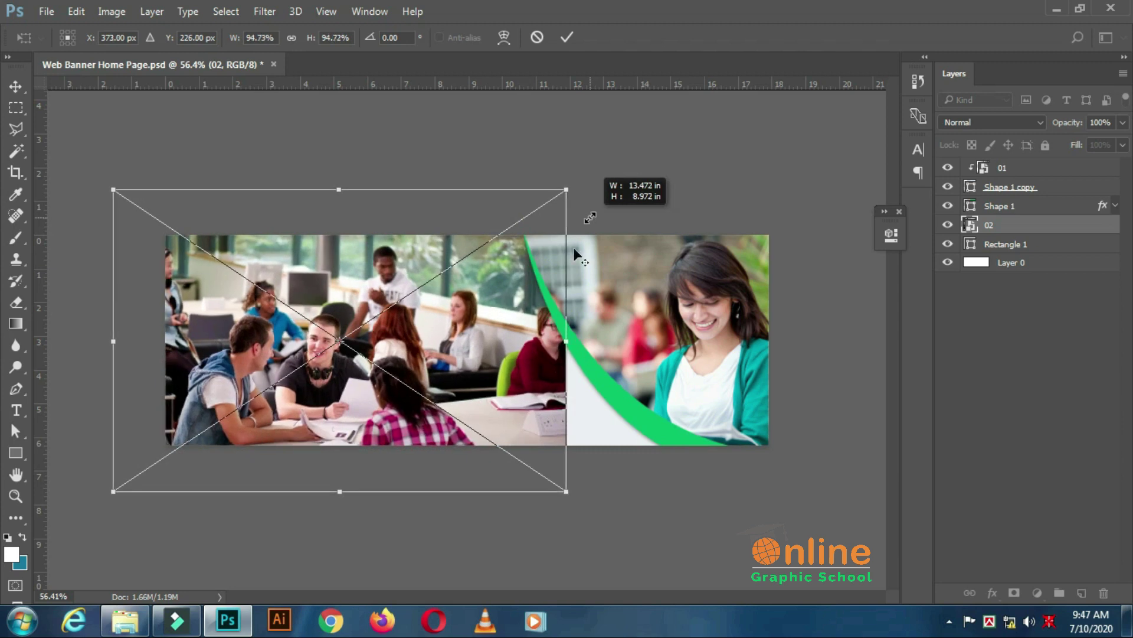
{"action": "left_click_drag", "start_coordinate": [507, 319], "coordinate": [550, 320]}
{"action": "left_click_drag", "start_coordinate": [612, 189], "coordinate": [629, 176]}
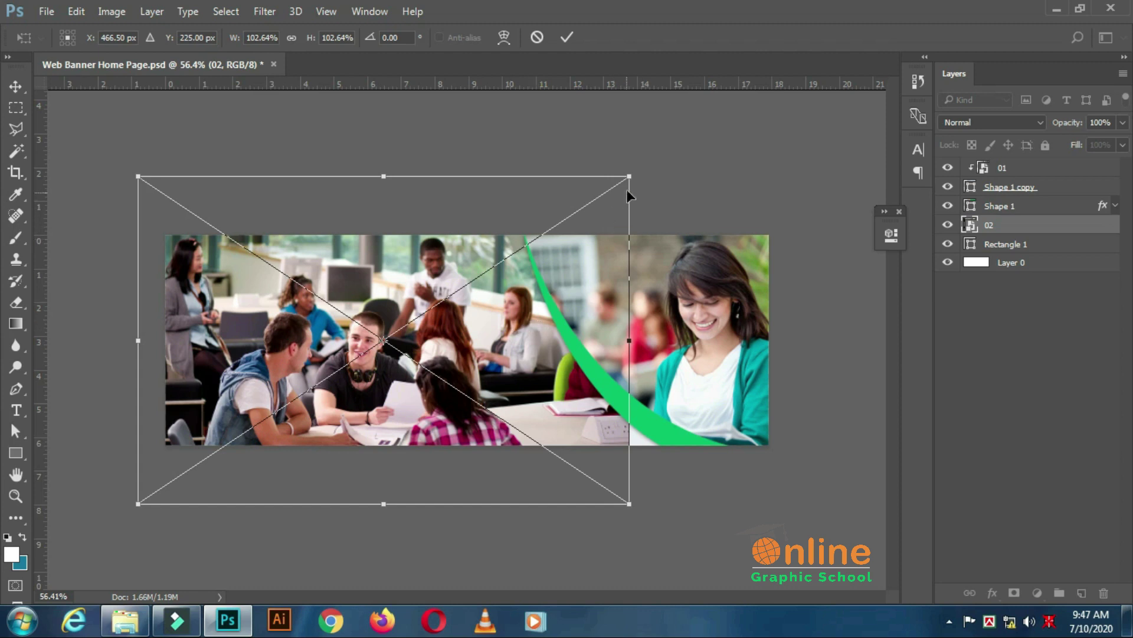
{"action": "left_click_drag", "start_coordinate": [630, 174], "coordinate": [616, 183]}
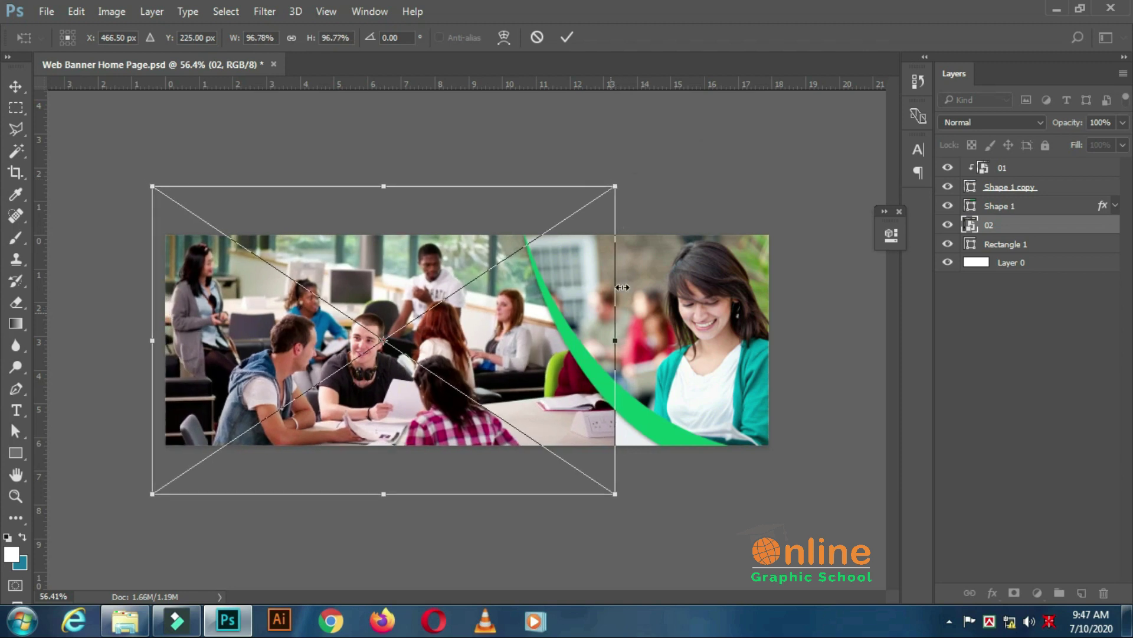
- Nudge photo 02 further right, enlarge it to about 101.6% so it covers the area behind the green band, and apply the transform
{"action": "key", "text": "Right"}
{"action": "key", "text": "Right"}
{"action": "key", "text": "Right"}
{"action": "key", "text": "Right"}
{"action": "key", "text": "Right"}
{"action": "key", "text": "Right"}
{"action": "key", "text": "Right"}
{"action": "key", "text": "Right"}
{"action": "key", "text": "Right"}
{"action": "key", "text": "Right"}
{"action": "key", "text": "Right"}
{"action": "key", "text": "Right"}
{"action": "key", "text": "Right"}
{"action": "key", "text": "Right"}
{"action": "key", "text": "Right"}
{"action": "key", "text": "Right"}
{"action": "key", "text": "Right"}
{"action": "key", "text": "Right"}
{"action": "key", "text": "Right"}
{"action": "key", "text": "Right"}
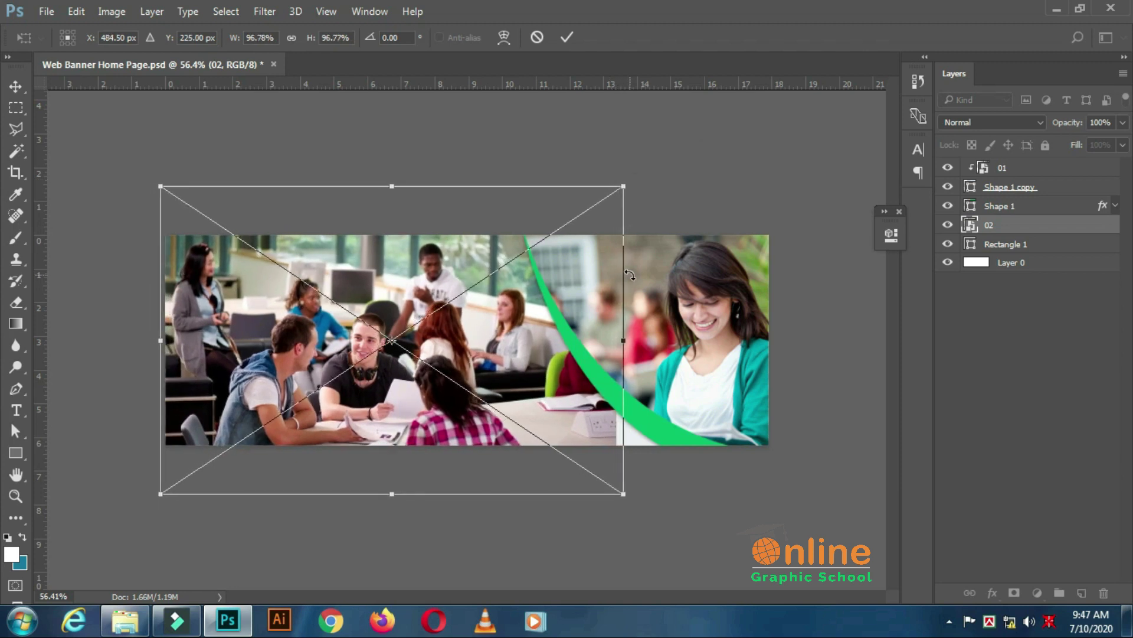
{"action": "key", "text": "Left"}
{"action": "key", "text": "Left"}
{"action": "key", "text": "Left"}
{"action": "key", "text": "Left"}
{"action": "key", "text": "Left"}
{"action": "key", "text": "Left"}
{"action": "key", "text": "Left"}
{"action": "key", "text": "Left"}
{"action": "key", "text": "Left"}
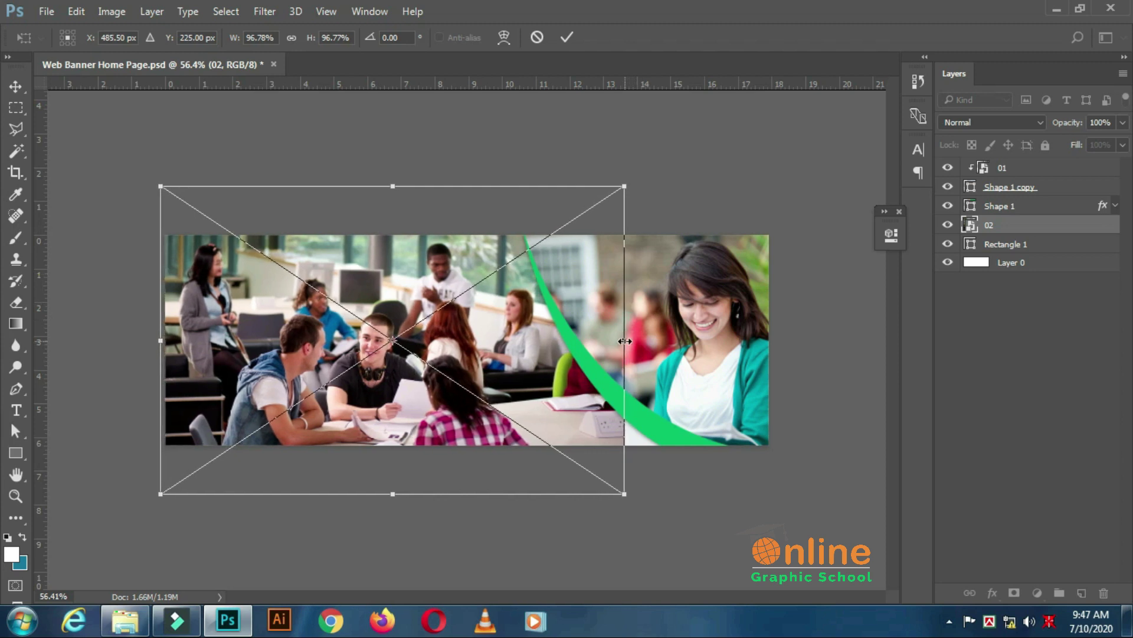
{"action": "left_click_drag", "start_coordinate": [625, 341], "coordinate": [650, 347]}
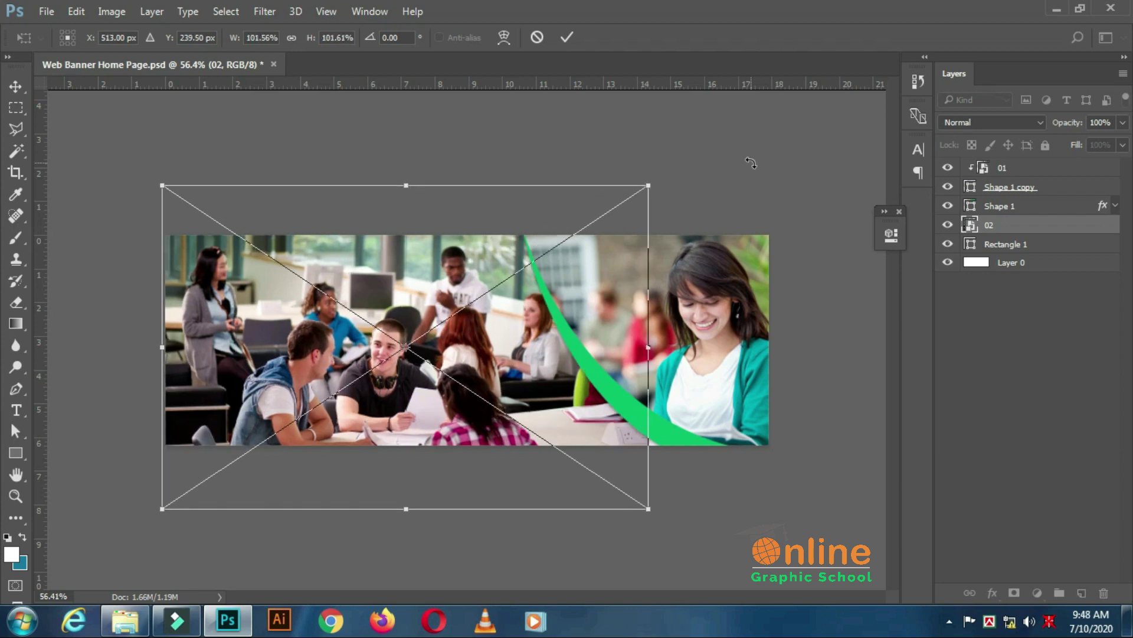
{"action": "left_click", "coordinate": [567, 37]}
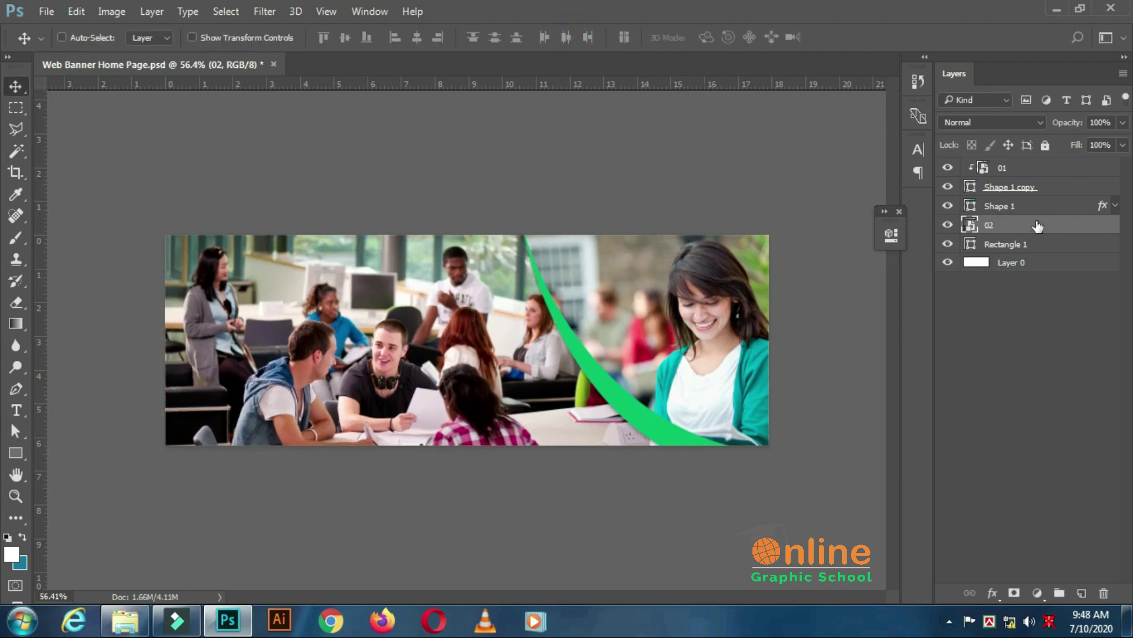
- Lower the opacity of layer 02 so the classroom photo becomes a very faint background
{"action": "left_click", "coordinate": [1101, 122]}
{"action": "left_click", "coordinate": [1122, 122]}
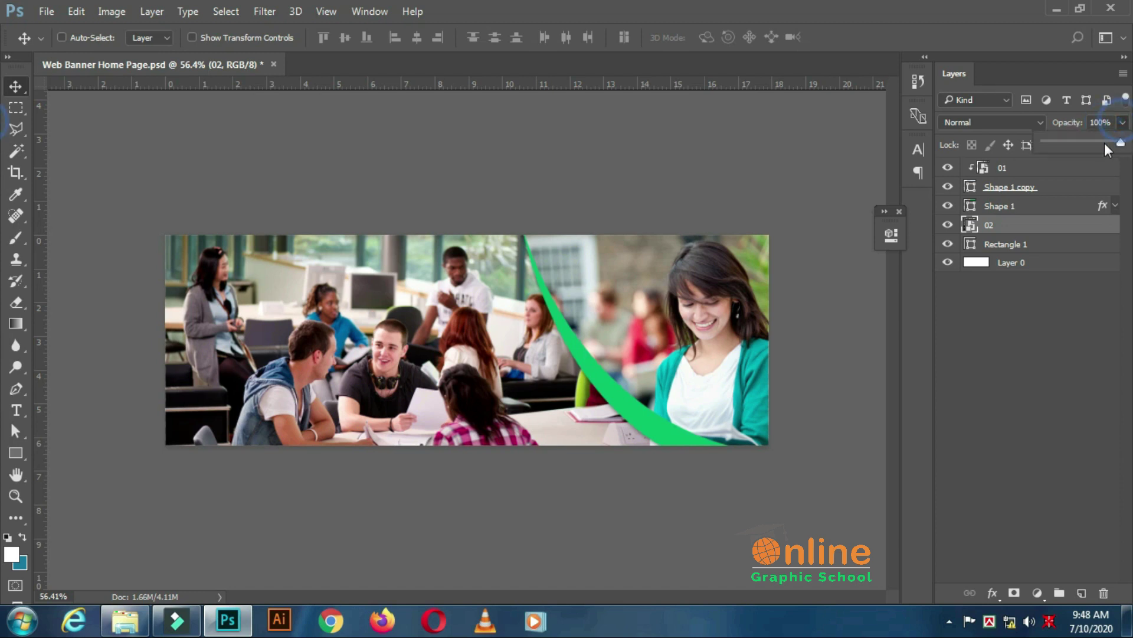
{"action": "left_click_drag", "start_coordinate": [1061, 146], "coordinate": [1051, 146]}
{"action": "left_click", "coordinate": [778, 453]}
{"action": "scroll", "coordinate": [454, 409], "scroll_direction": "down", "scroll_amount": 5}
{"action": "scroll", "coordinate": [455, 410], "scroll_direction": "up", "scroll_amount": 3}
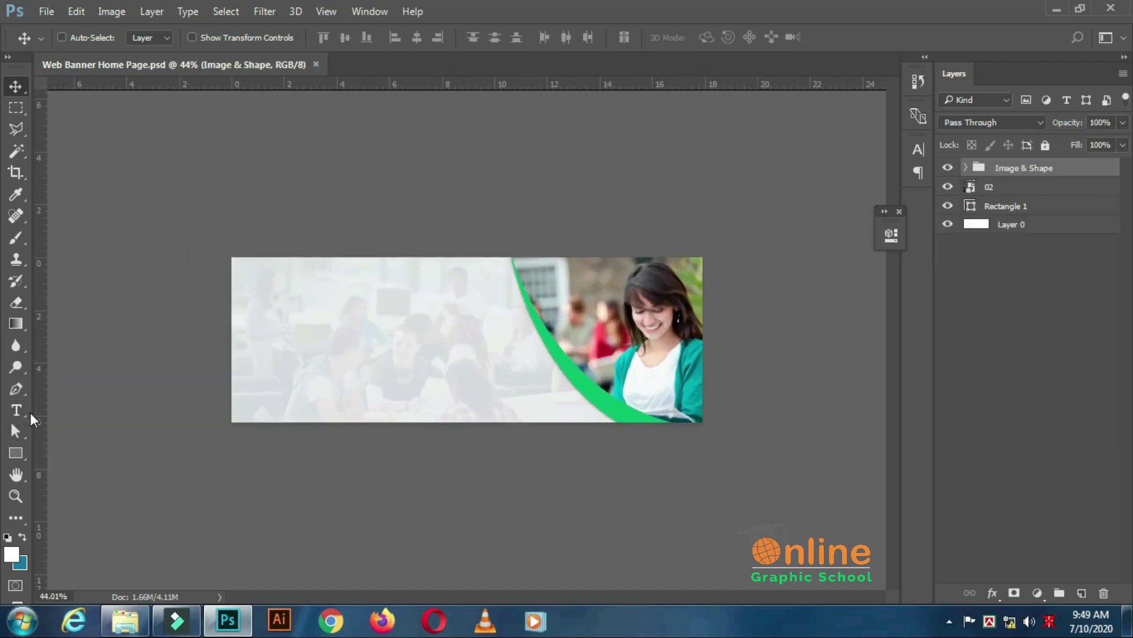
- Add the two-line text "Want to add your / course on this page" in Raleway SemiBold 50 pt and left-align it
{"action": "left_click", "coordinate": [24, 409]}
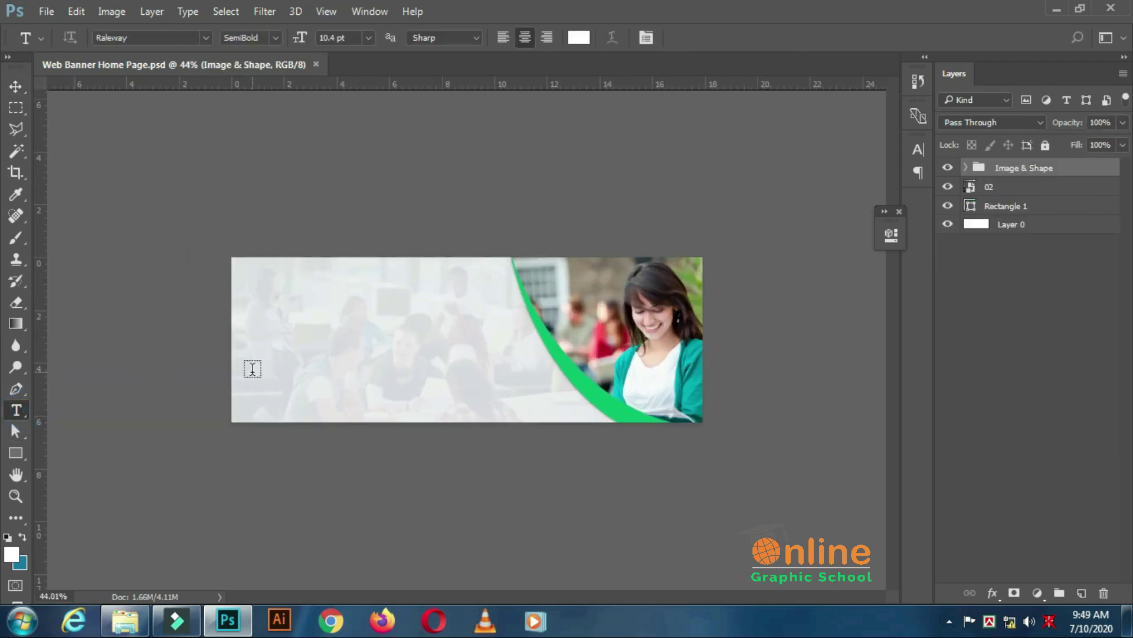
{"action": "left_click", "coordinate": [289, 297]}
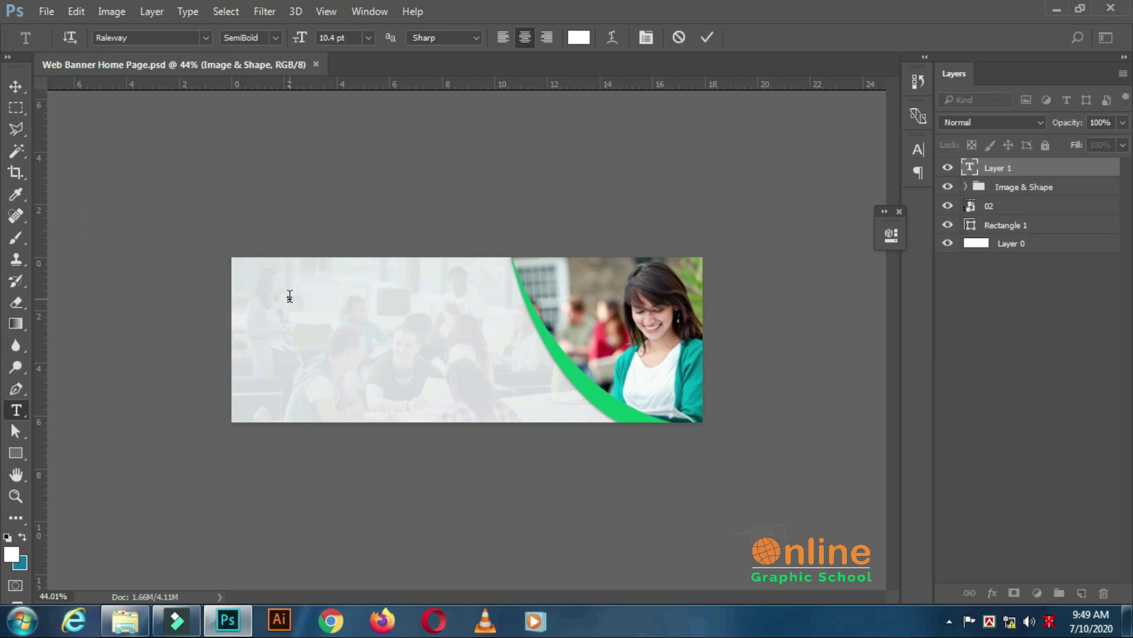
{"action": "type", "text": "Want to add your"}
{"action": "key", "text": "Return"}
{"action": "type", "text": "course on this pag"}
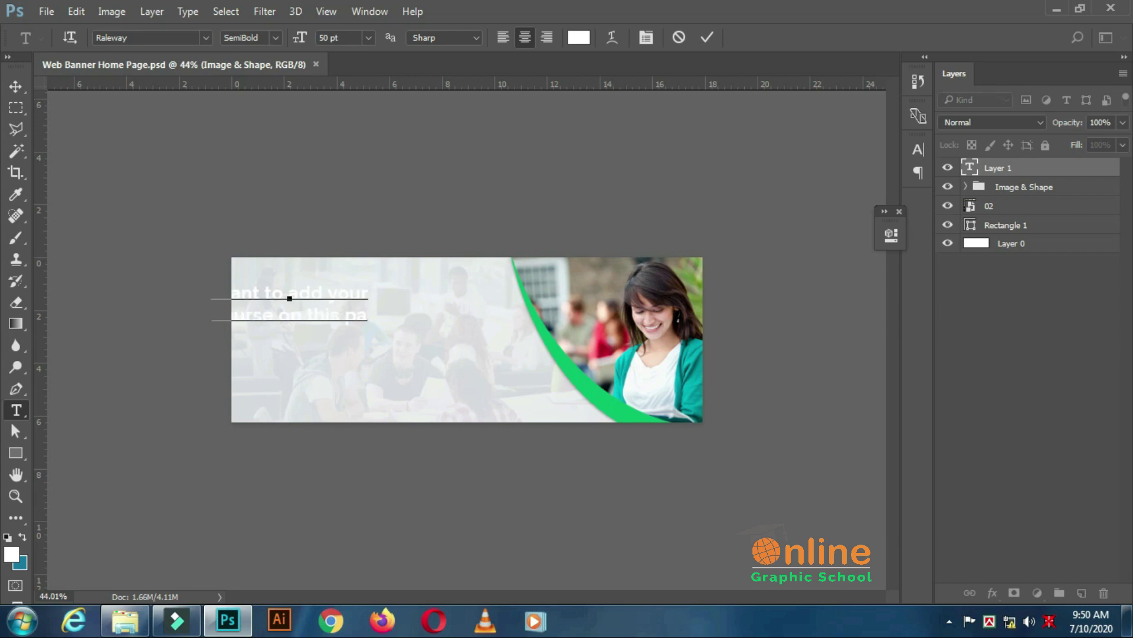
{"action": "type", "text": "e"}
{"action": "left_click", "coordinate": [705, 37]}
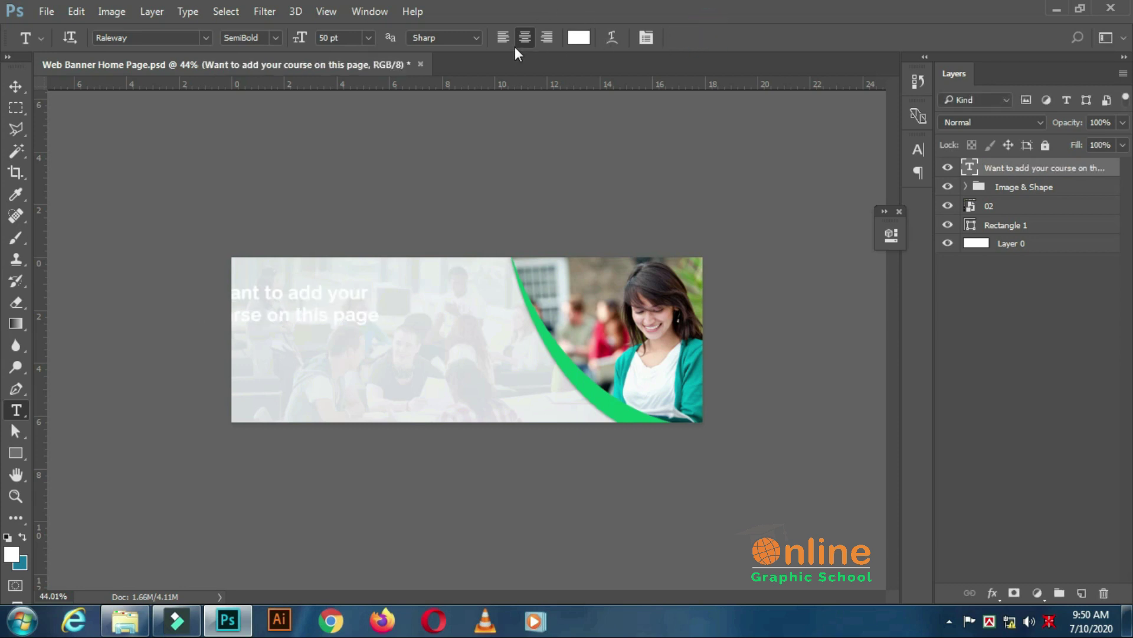
{"action": "left_click", "coordinate": [503, 37]}
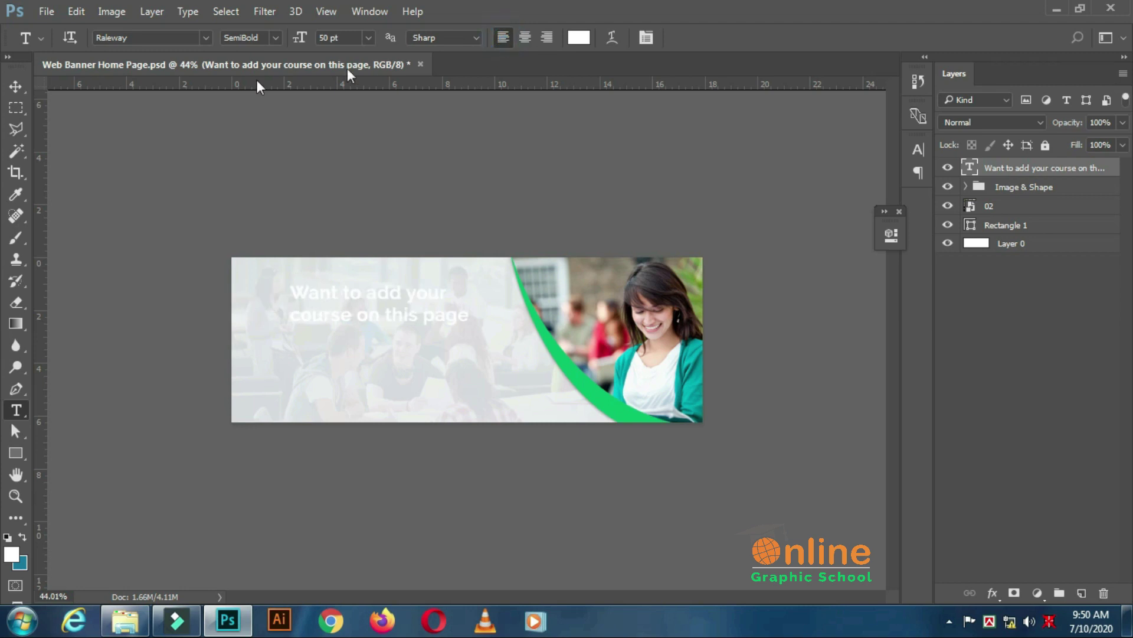
- Set the headline's font style to ExtraBold, turn on All Caps and turn off Faux Bold
{"action": "left_click", "coordinate": [16, 86]}
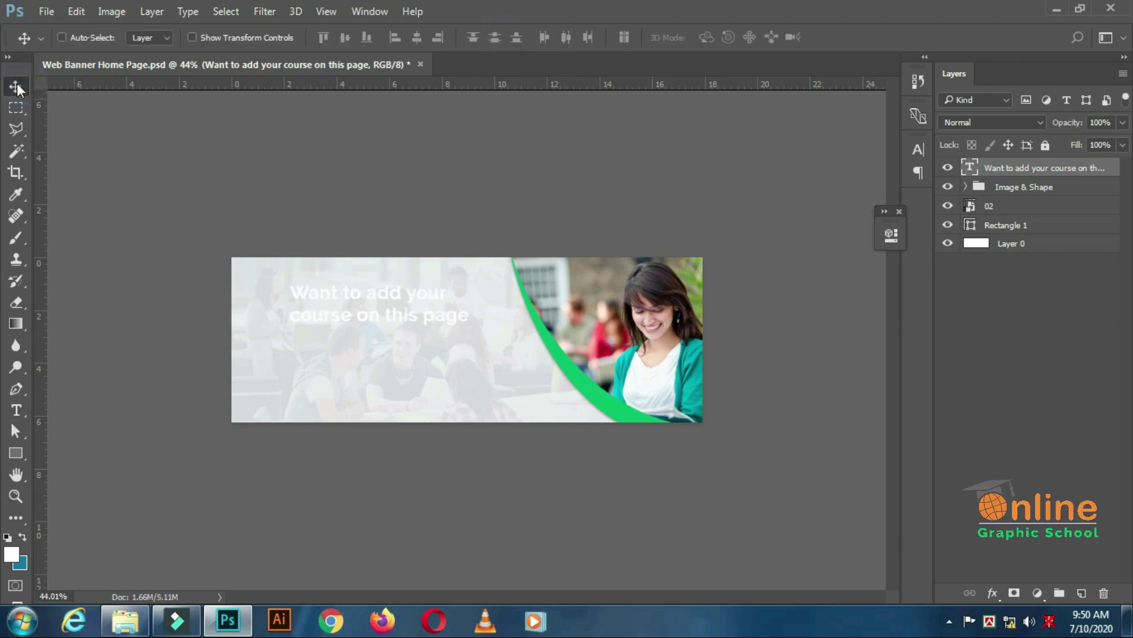
{"action": "left_click", "coordinate": [918, 149]}
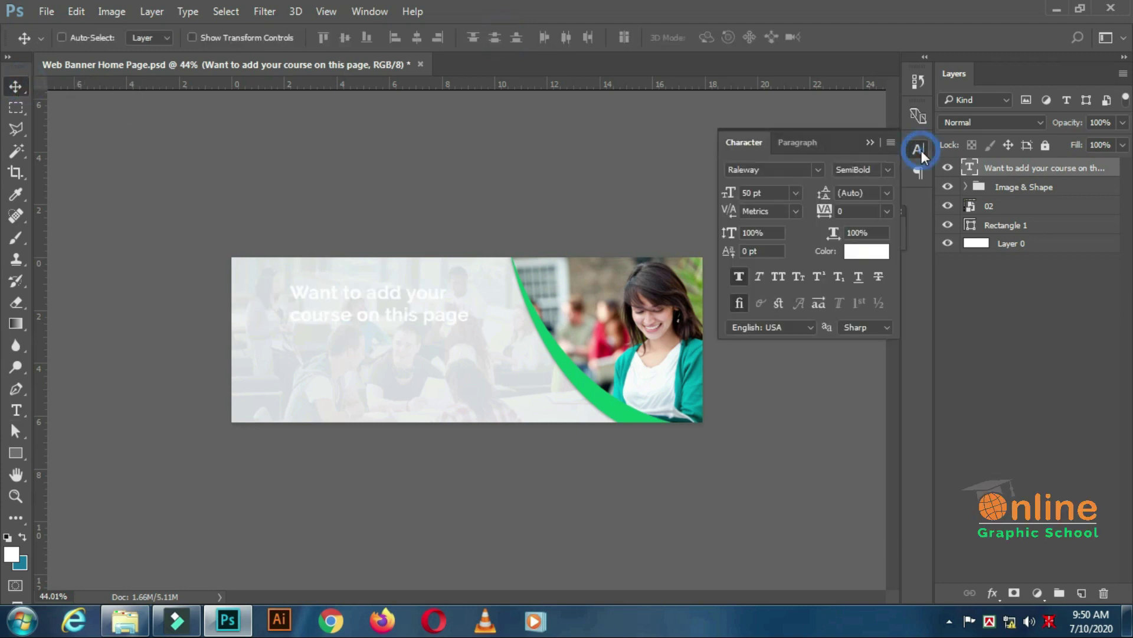
{"action": "left_click", "coordinate": [891, 169]}
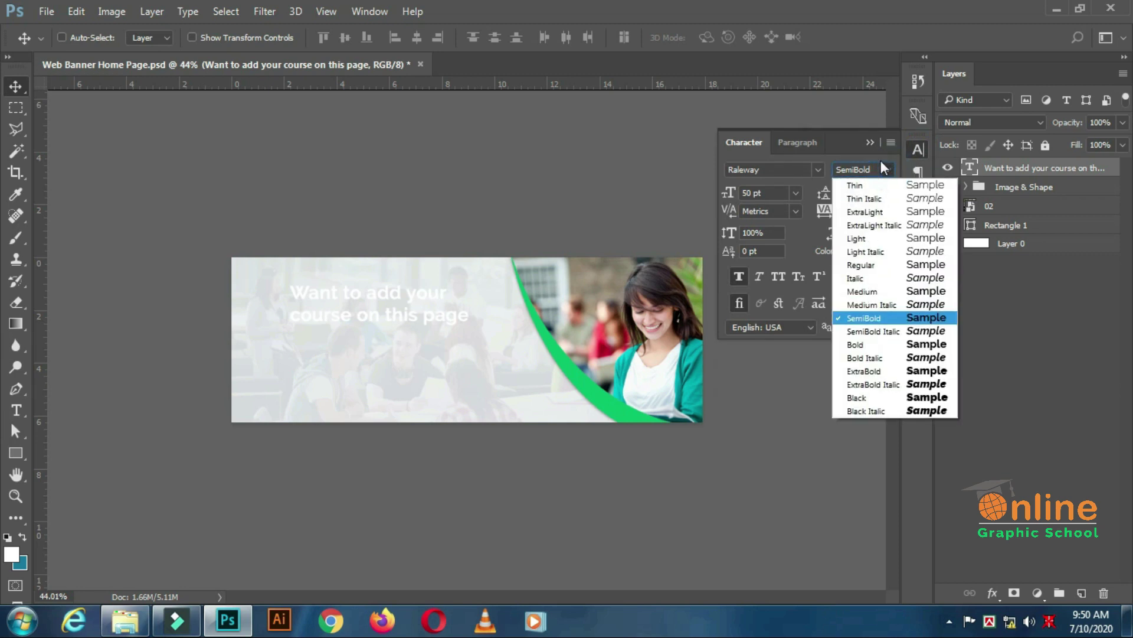
{"action": "left_click", "coordinate": [884, 372]}
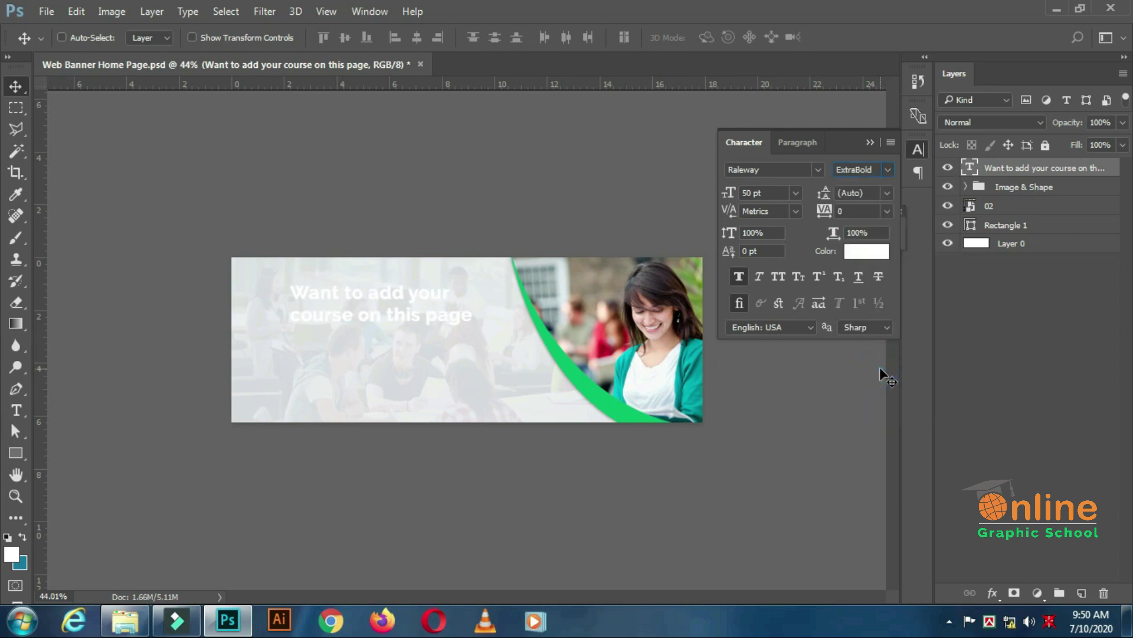
{"action": "left_click", "coordinate": [779, 277]}
{"action": "left_click", "coordinate": [739, 278]}
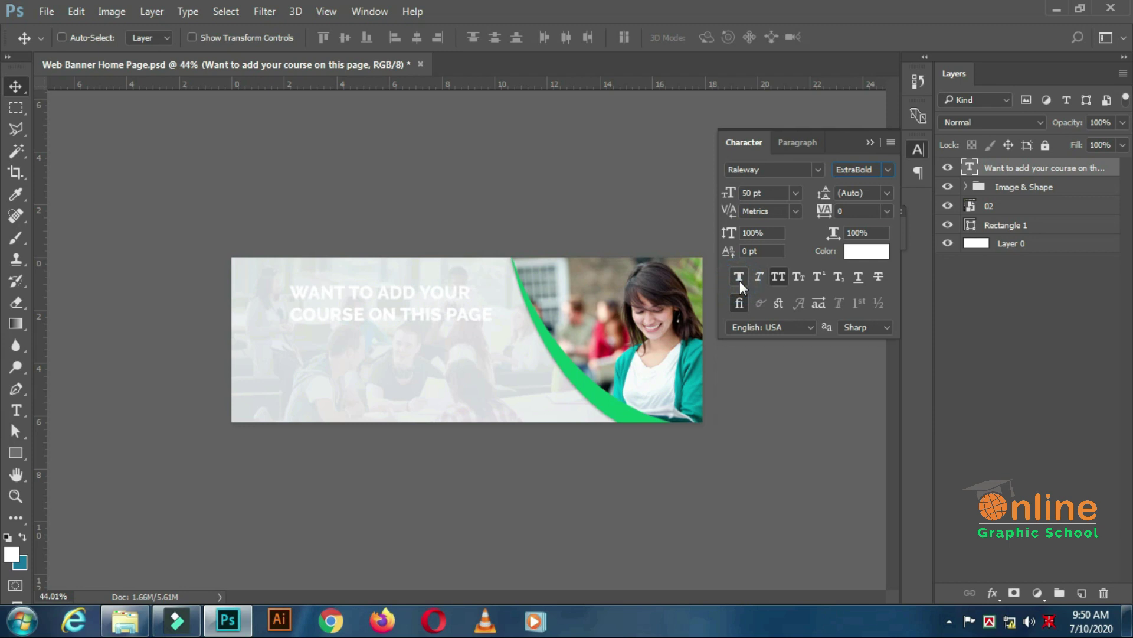
- Recolor the headline to #5b5a5a and move it closer to the banner's left edge
{"action": "left_click", "coordinate": [873, 253]}
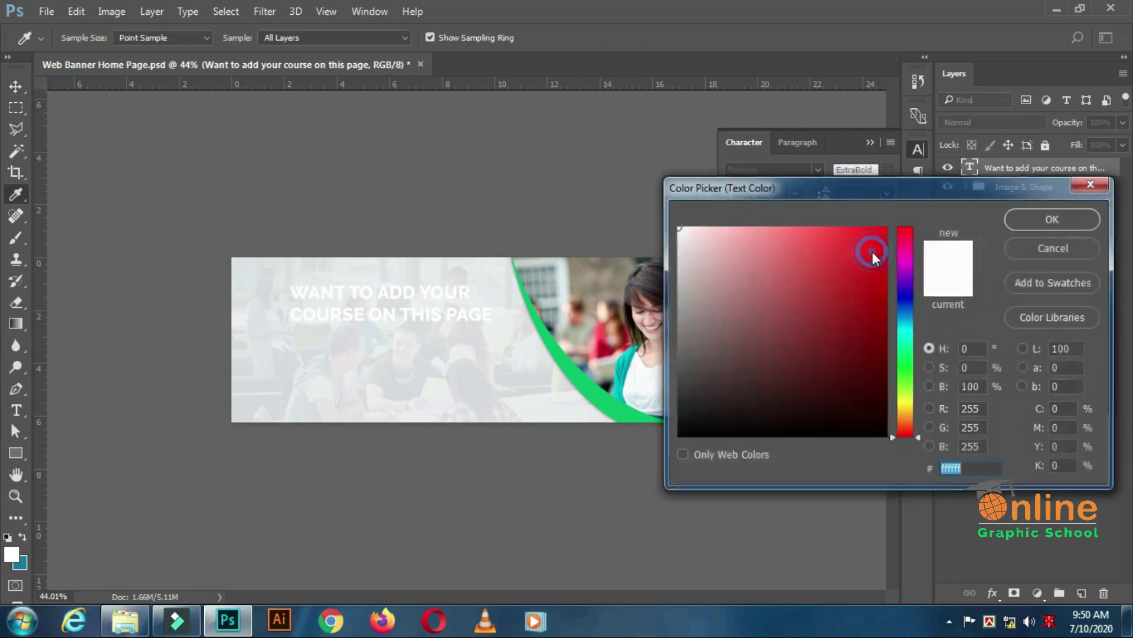
{"action": "type", "text": "5b5a5a"}
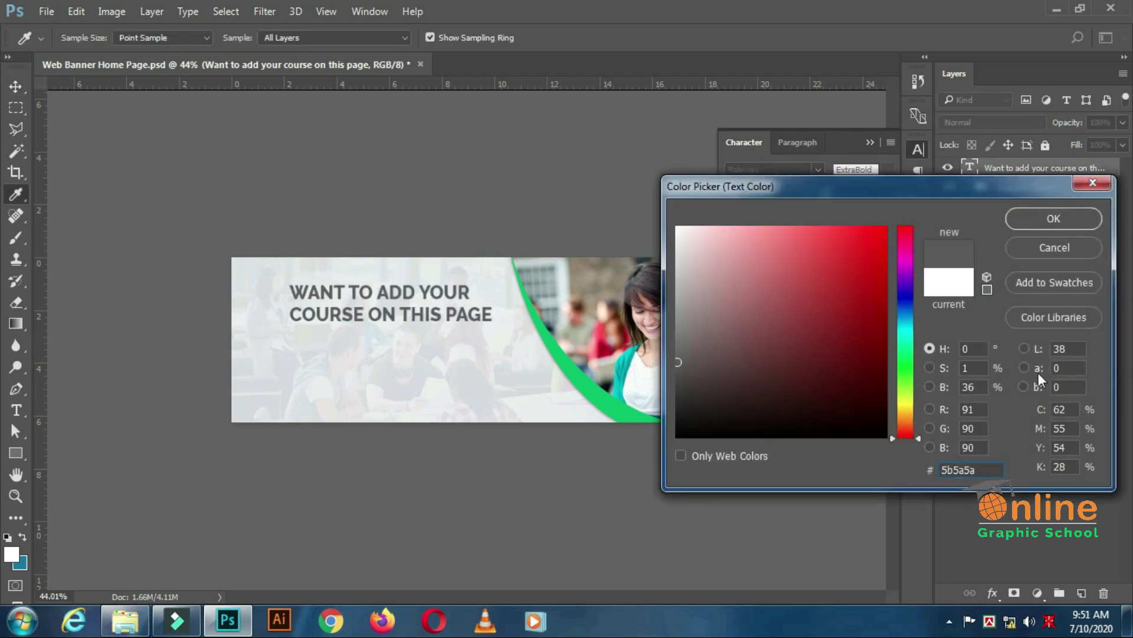
{"action": "left_click", "coordinate": [1054, 219]}
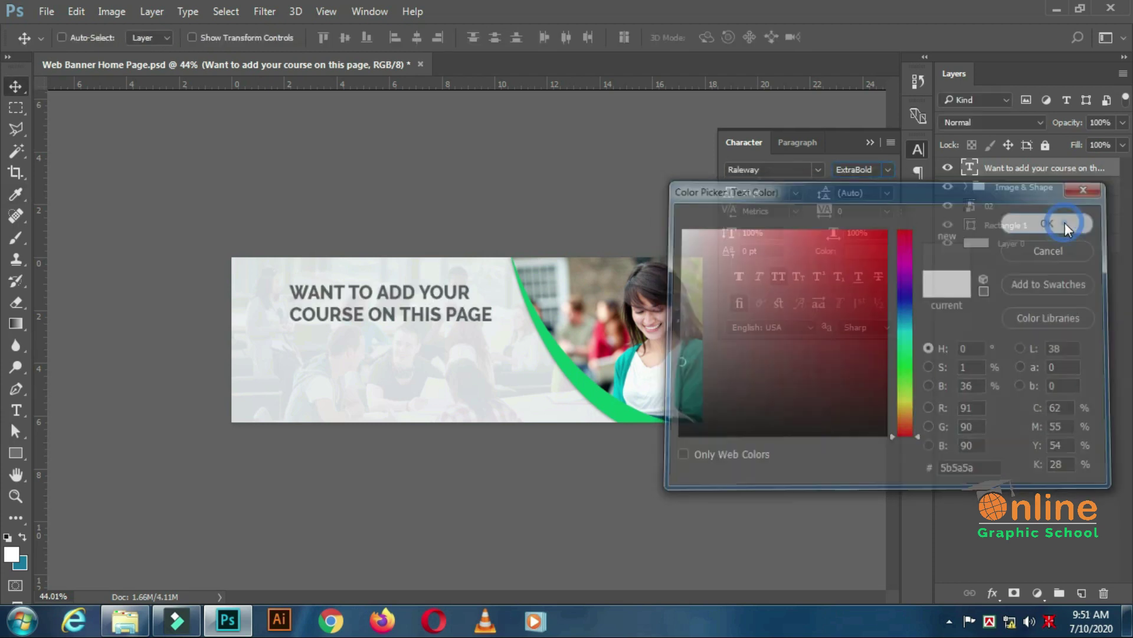
{"action": "left_click_drag", "start_coordinate": [376, 313], "coordinate": [345, 310]}
{"action": "scroll", "coordinate": [412, 336], "scroll_direction": "down", "scroll_amount": 6}
{"action": "scroll", "coordinate": [424, 334], "scroll_direction": "up", "scroll_amount": 5}
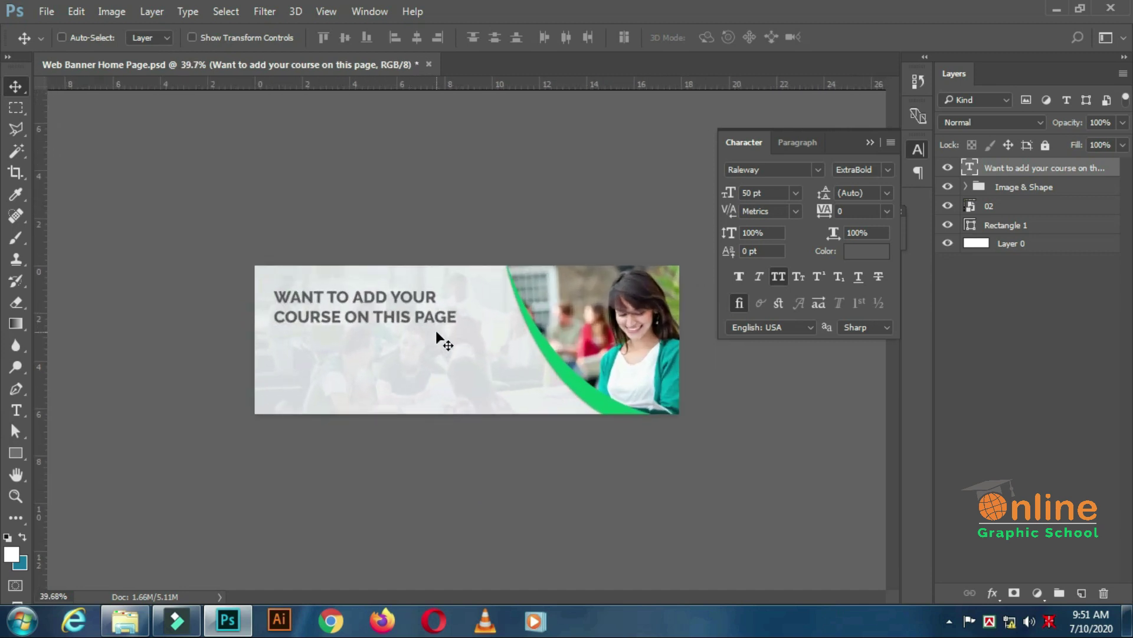
{"action": "scroll", "coordinate": [410, 329], "scroll_direction": "down", "scroll_amount": 1}
{"action": "scroll", "coordinate": [406, 328], "scroll_direction": "up", "scroll_amount": 2}
{"action": "scroll", "coordinate": [405, 324], "scroll_direction": "down", "scroll_amount": 1}
- Duplicate the headline layer, put the copy below the original in the stack and move its text directly under the headline
{"action": "double_click", "coordinate": [1071, 168]}
{"action": "left_click", "coordinate": [1054, 365]}
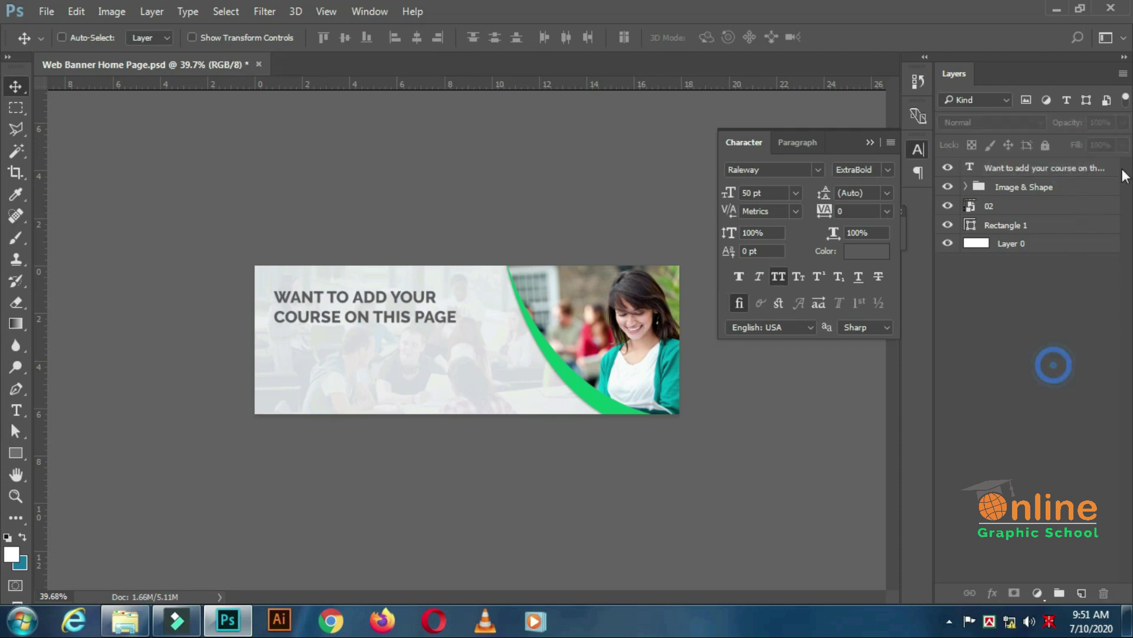
{"action": "left_click_drag", "start_coordinate": [1093, 171], "coordinate": [1082, 592]}
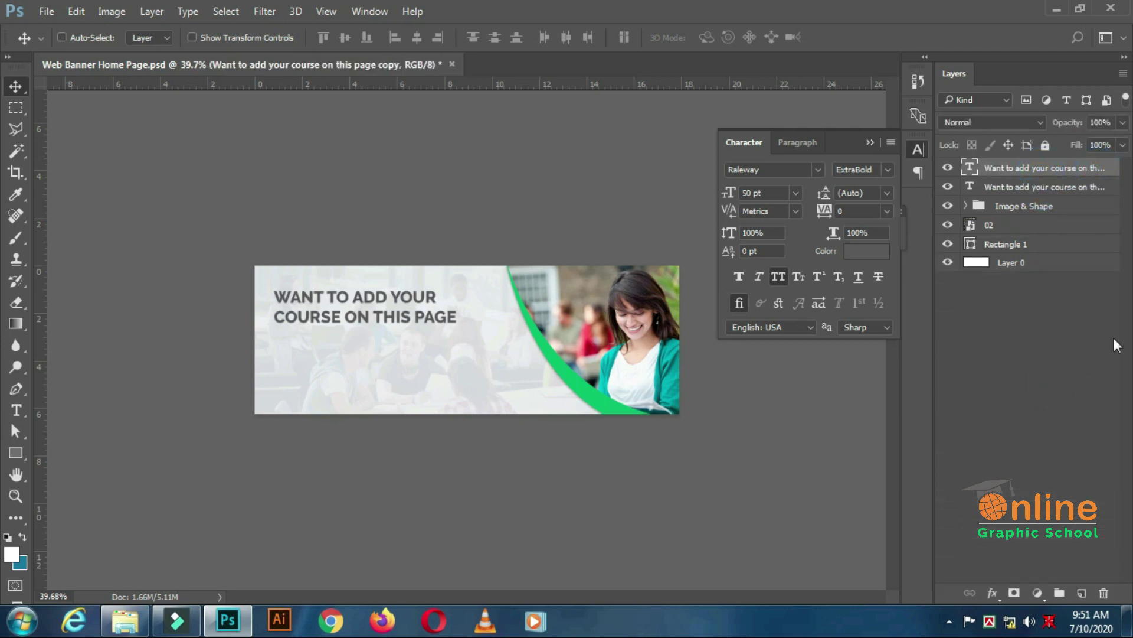
{"action": "left_click_drag", "start_coordinate": [1063, 170], "coordinate": [1059, 200]}
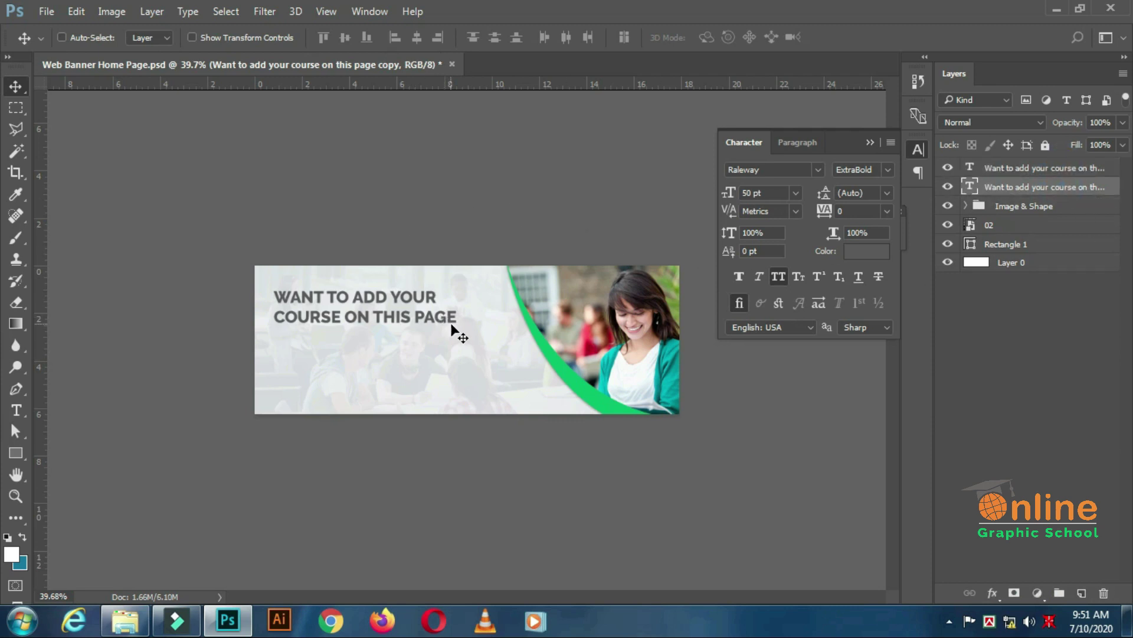
{"action": "left_click_drag", "start_coordinate": [454, 325], "coordinate": [455, 370]}
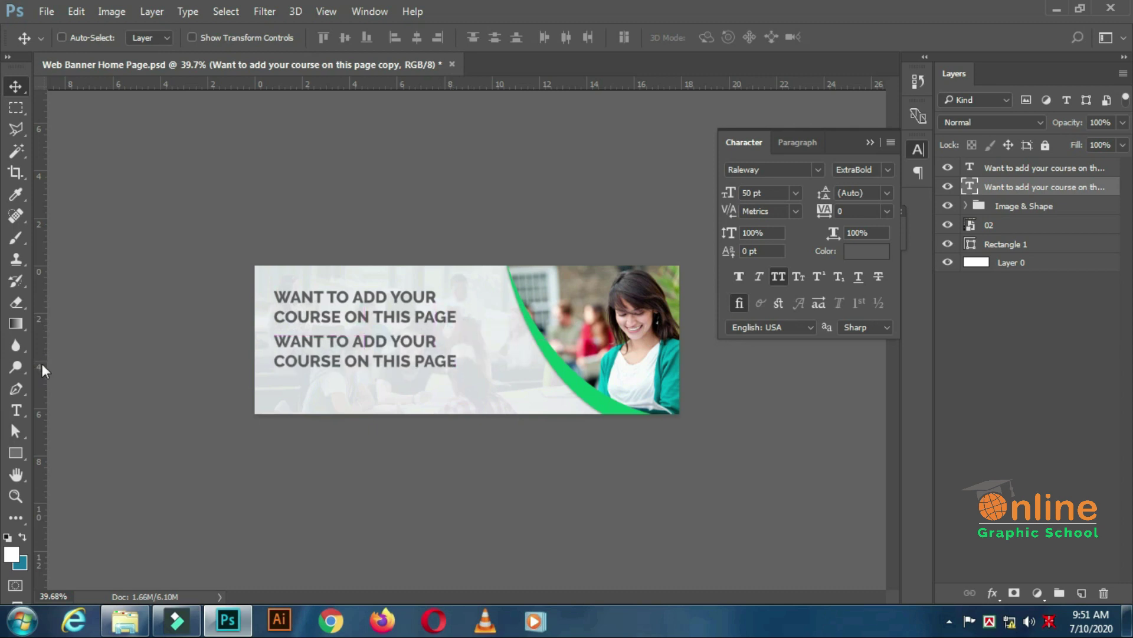
- Replace the copied headline's text with "FOR FREE?" and commit the edit
{"action": "left_click", "coordinate": [16, 411]}
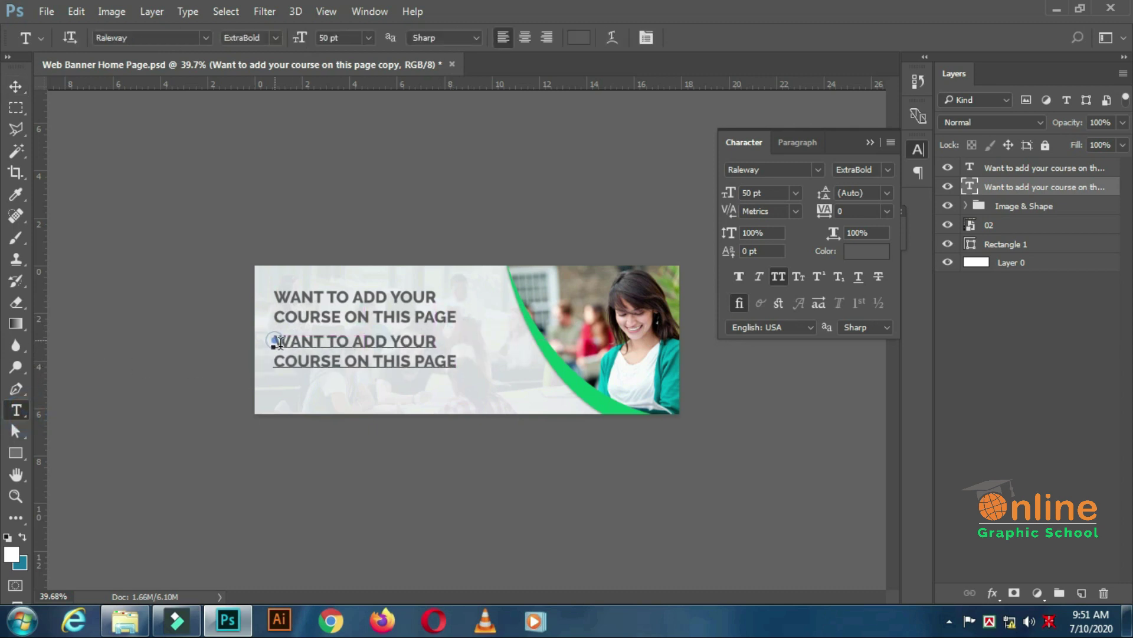
{"action": "left_click_drag", "start_coordinate": [277, 341], "coordinate": [463, 362]}
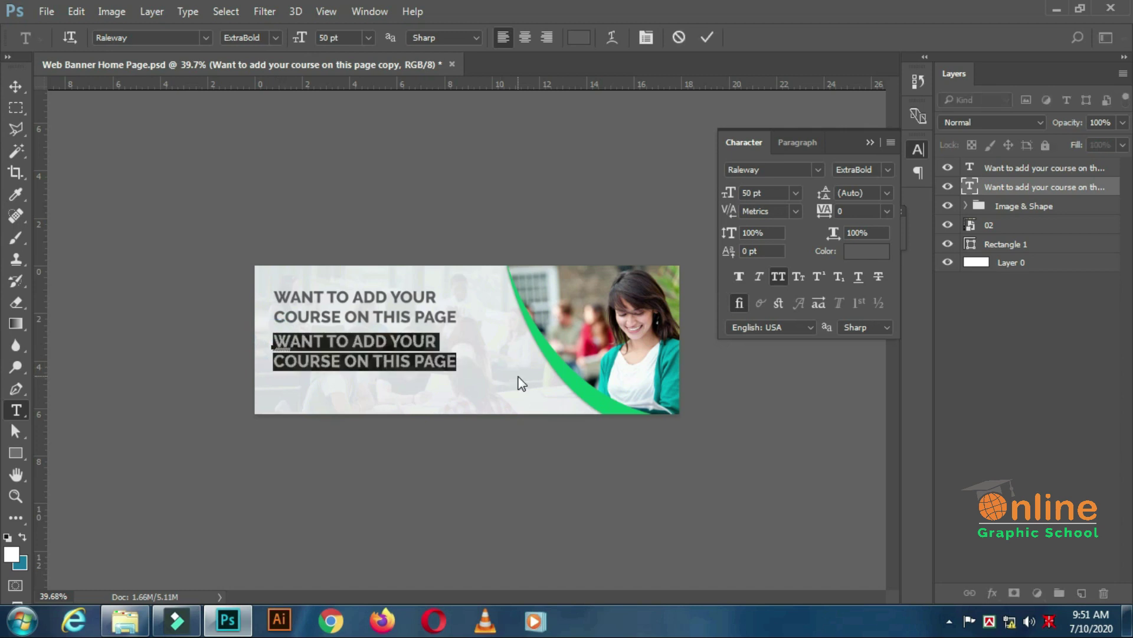
{"action": "type", "text": "E F"}
{"action": "type", "text": "OR FREE?"}
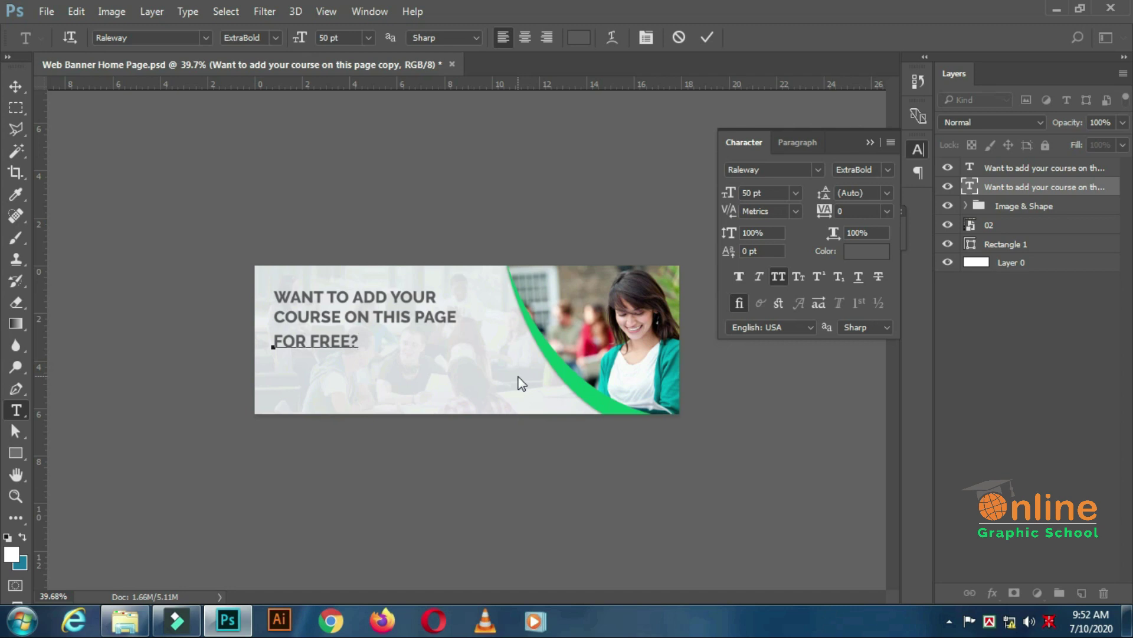
{"action": "key", "text": "ctrl+Return"}
{"action": "key", "text": "v"}
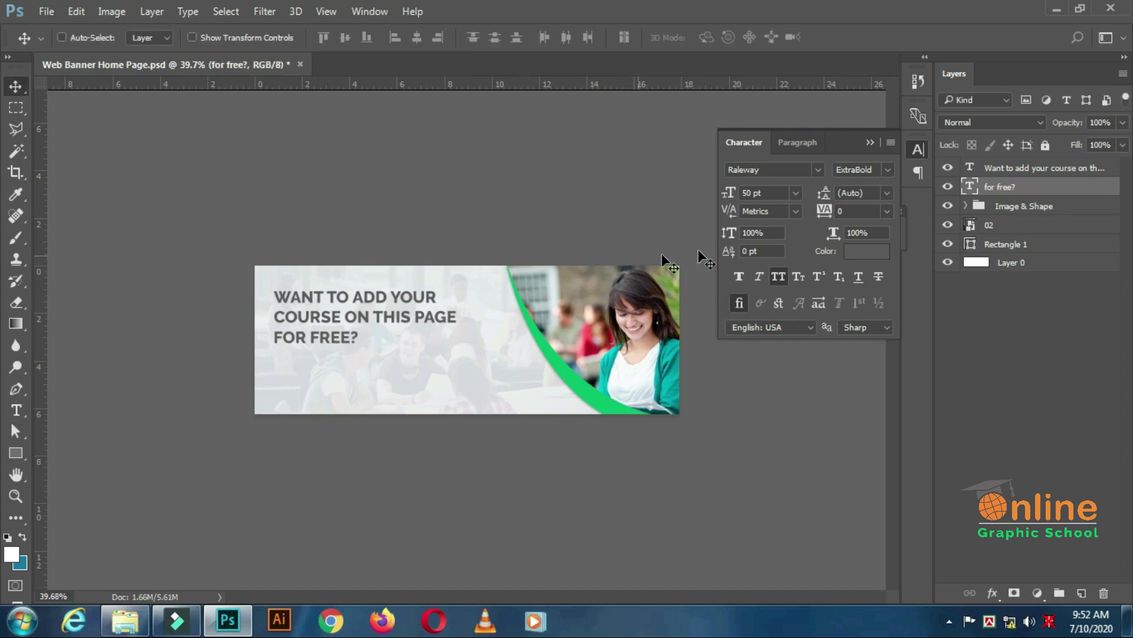
- Set the "FOR FREE?" text to the Bold font style and color it orange #e27907
{"action": "left_click", "coordinate": [889, 170]}
{"action": "left_click", "coordinate": [903, 347]}
{"action": "left_click", "coordinate": [862, 254]}
{"action": "type", "text": "e"}
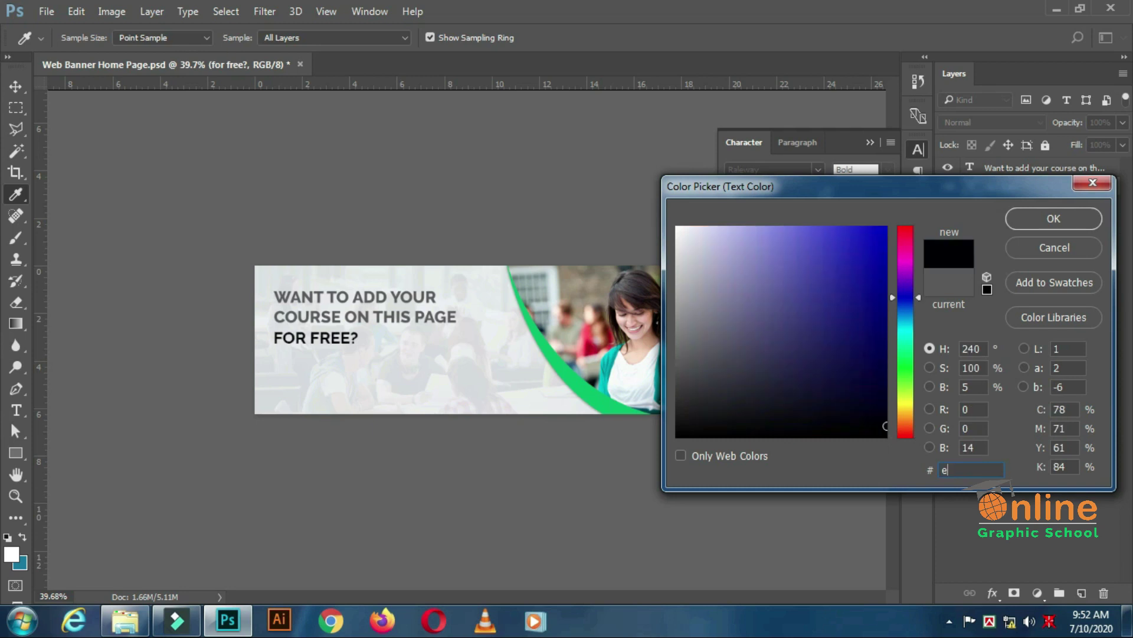
{"action": "type", "text": "27907"}
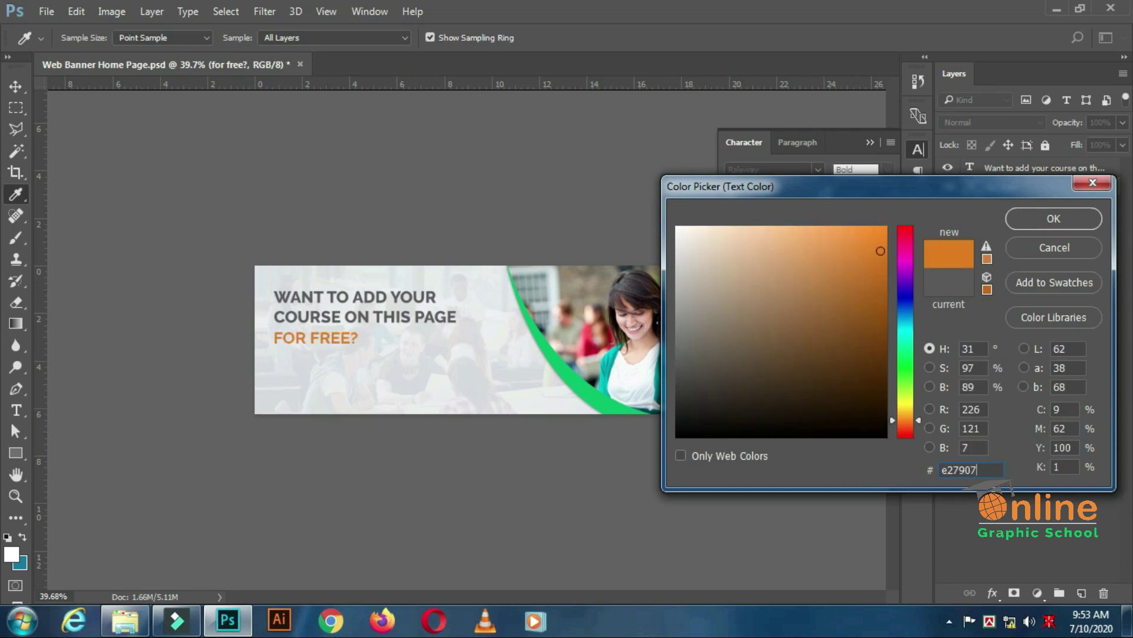
{"action": "left_click", "coordinate": [1058, 216]}
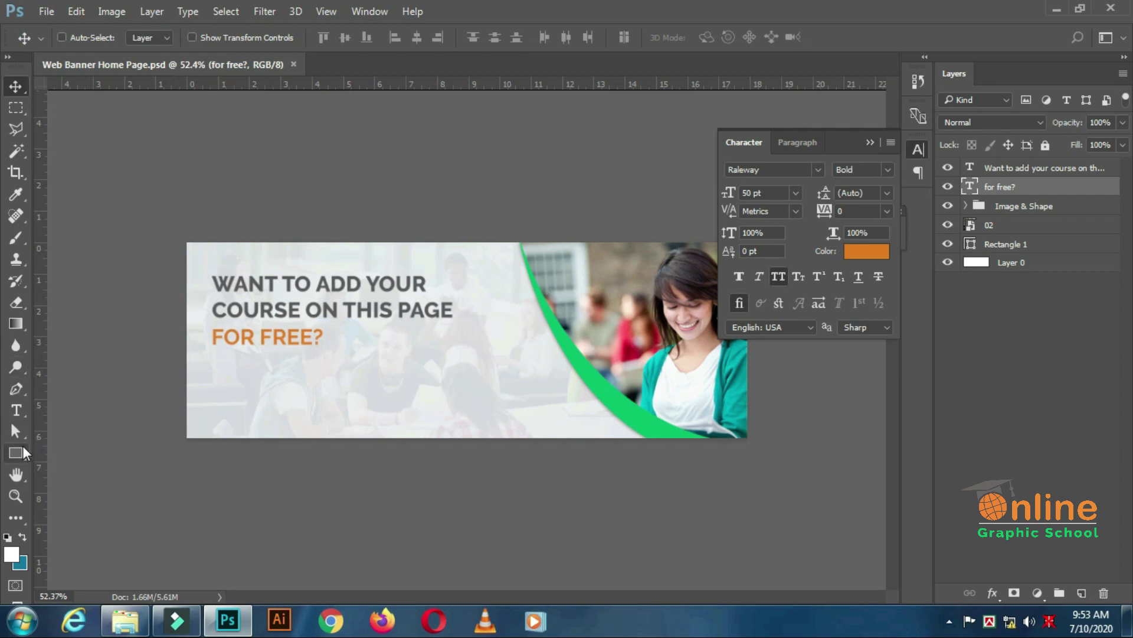
- Draw a white rounded rectangle of about 216 × 48 px below the "FOR FREE?" text
{"action": "left_click", "coordinate": [19, 455]}
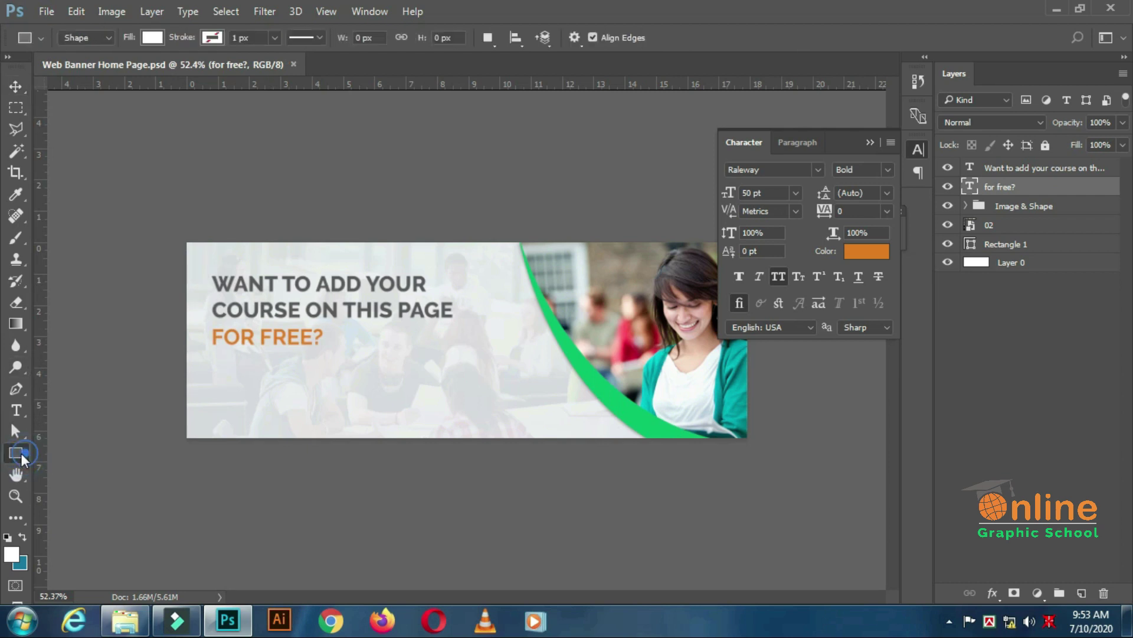
{"action": "right_click", "coordinate": [20, 452]}
{"action": "left_click", "coordinate": [116, 468]}
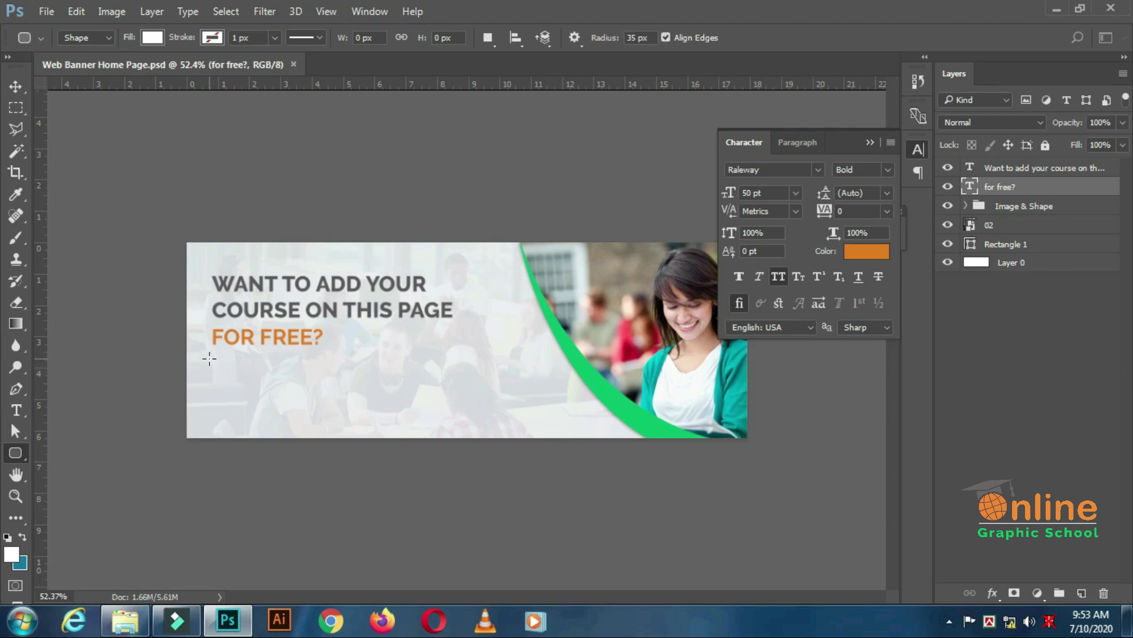
{"action": "left_click_drag", "start_coordinate": [211, 357], "coordinate": [304, 378]}
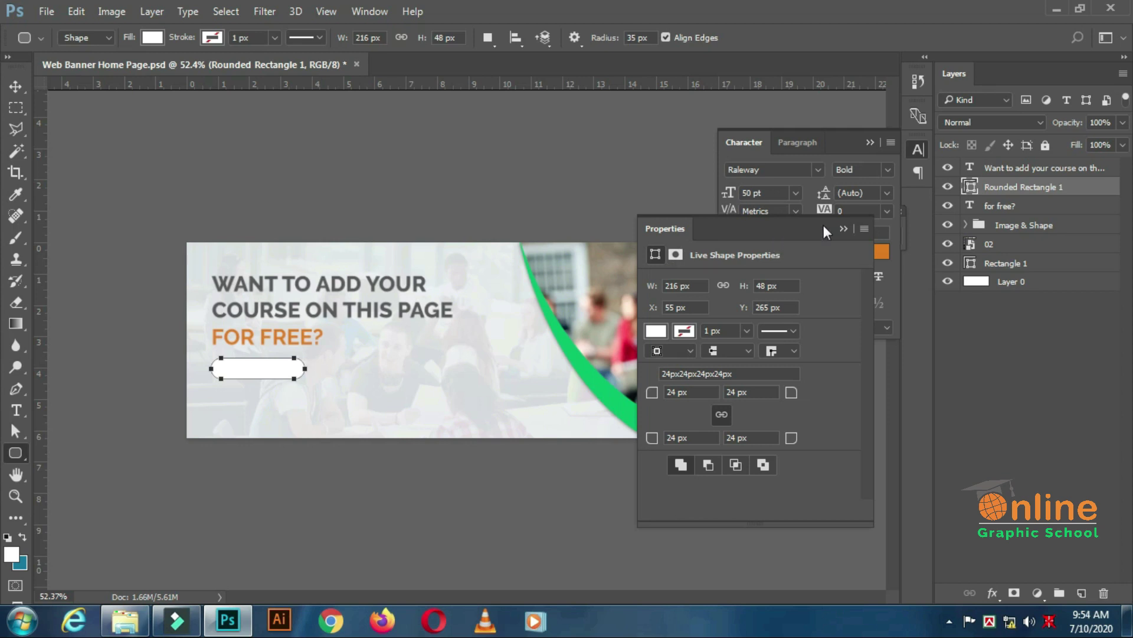
{"action": "left_click", "coordinate": [869, 142]}
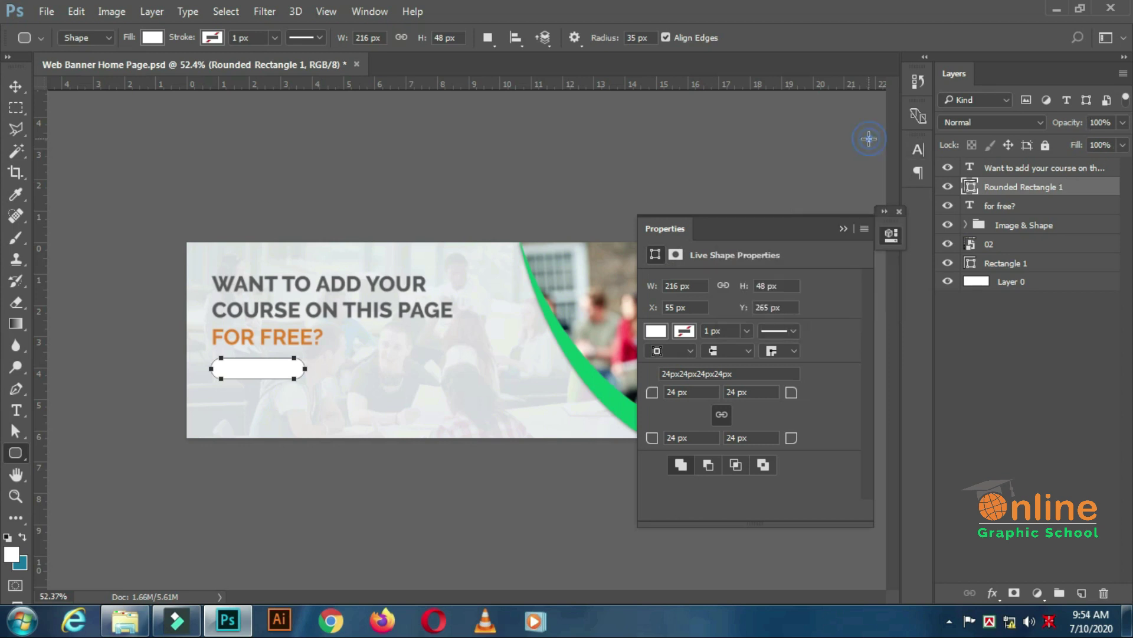
{"action": "left_click", "coordinate": [844, 229]}
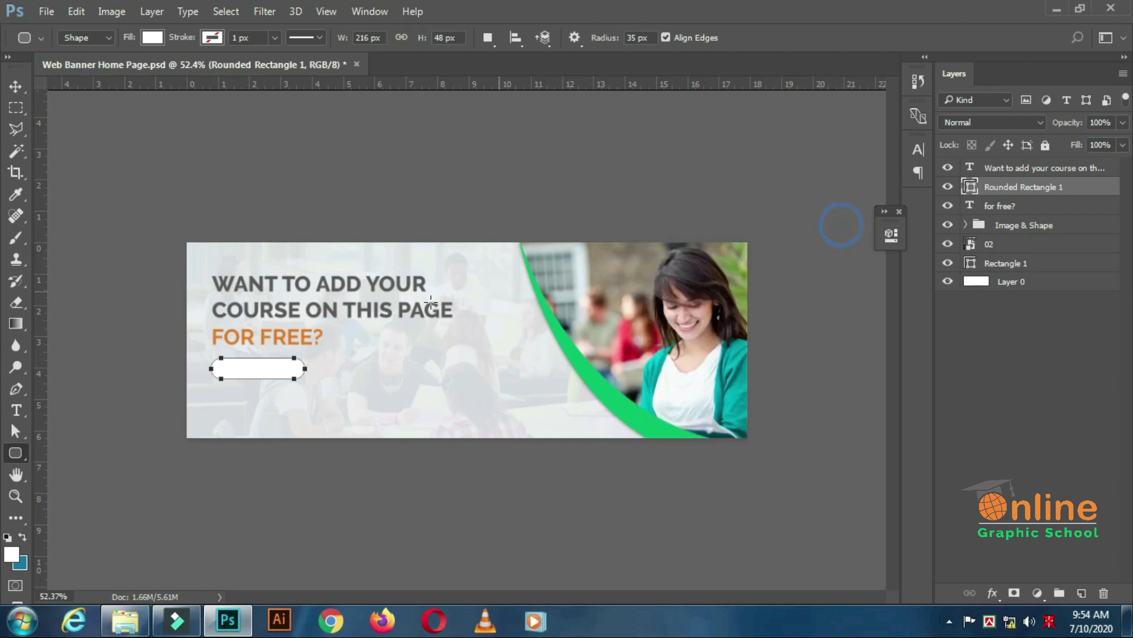
- Align the rounded rectangle's left edge with the "FOR FREE?" text using that text's selection, and clear the selection
{"action": "left_click", "coordinate": [15, 88]}
{"action": "key", "text": "ctrl+0"}
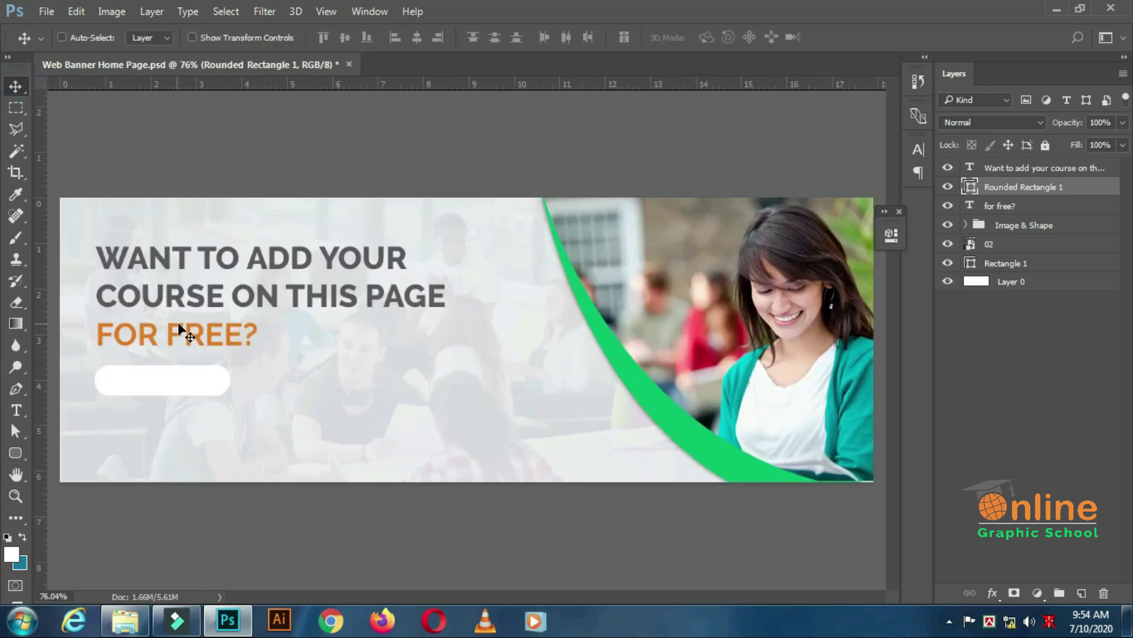
{"action": "left_click", "coordinate": [970, 205], "text": "ctrl"}
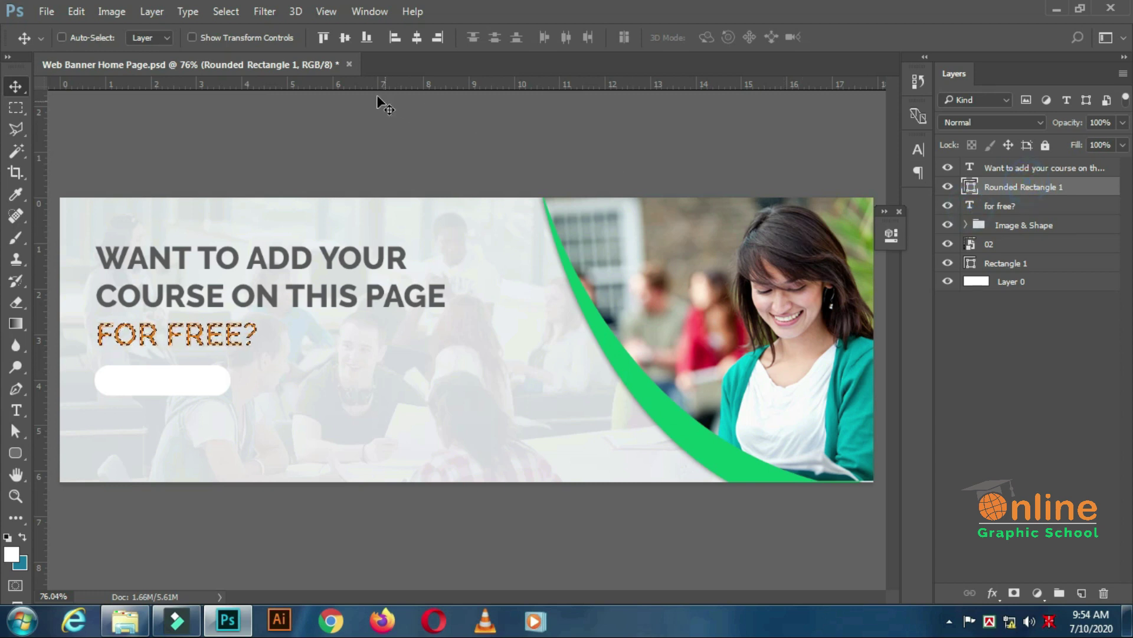
{"action": "left_click", "coordinate": [395, 39]}
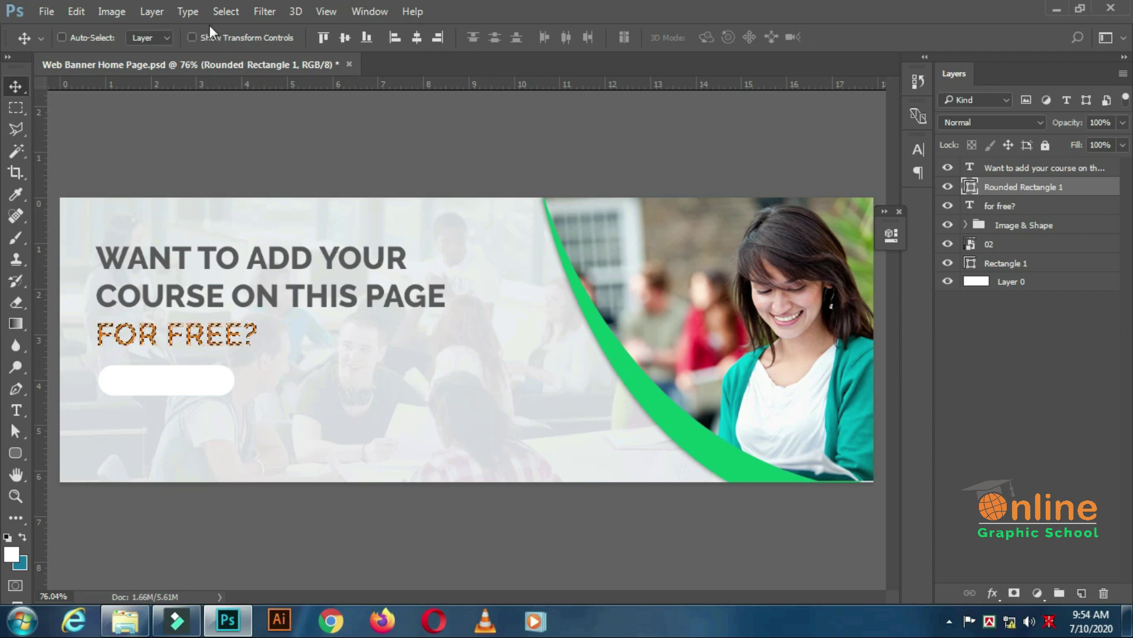
{"action": "left_click", "coordinate": [226, 12]}
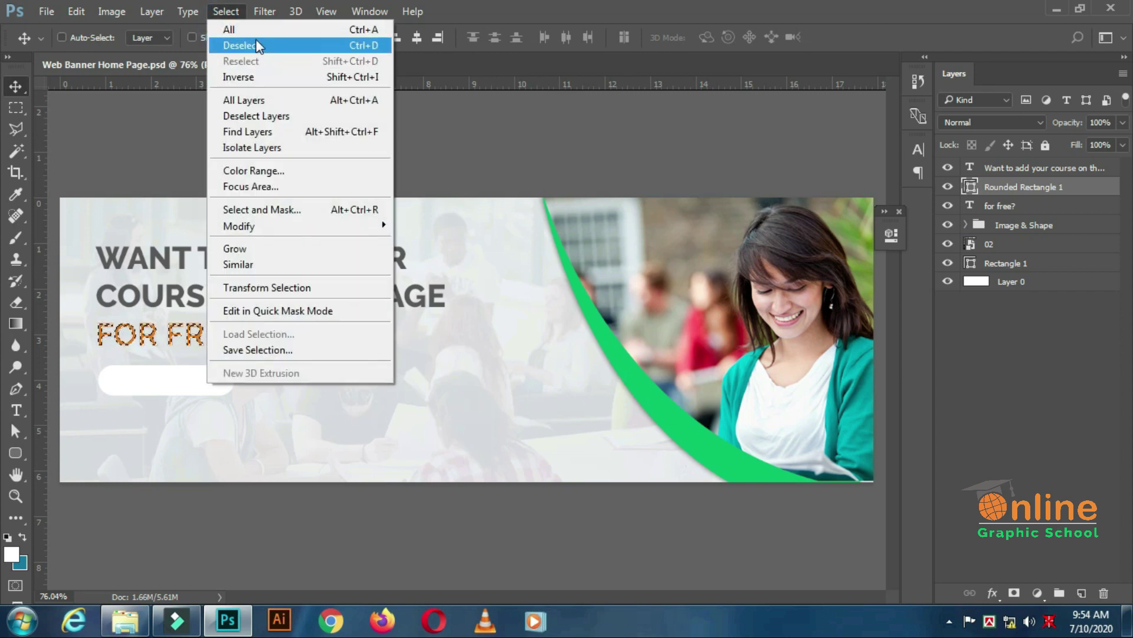
{"action": "left_click", "coordinate": [240, 45]}
{"action": "scroll", "coordinate": [198, 298], "scroll_direction": "up", "scroll_amount": 2}
{"action": "scroll", "coordinate": [177, 348], "scroll_direction": "down", "scroll_amount": 4}
{"action": "scroll", "coordinate": [291, 347], "scroll_direction": "up", "scroll_amount": 3}
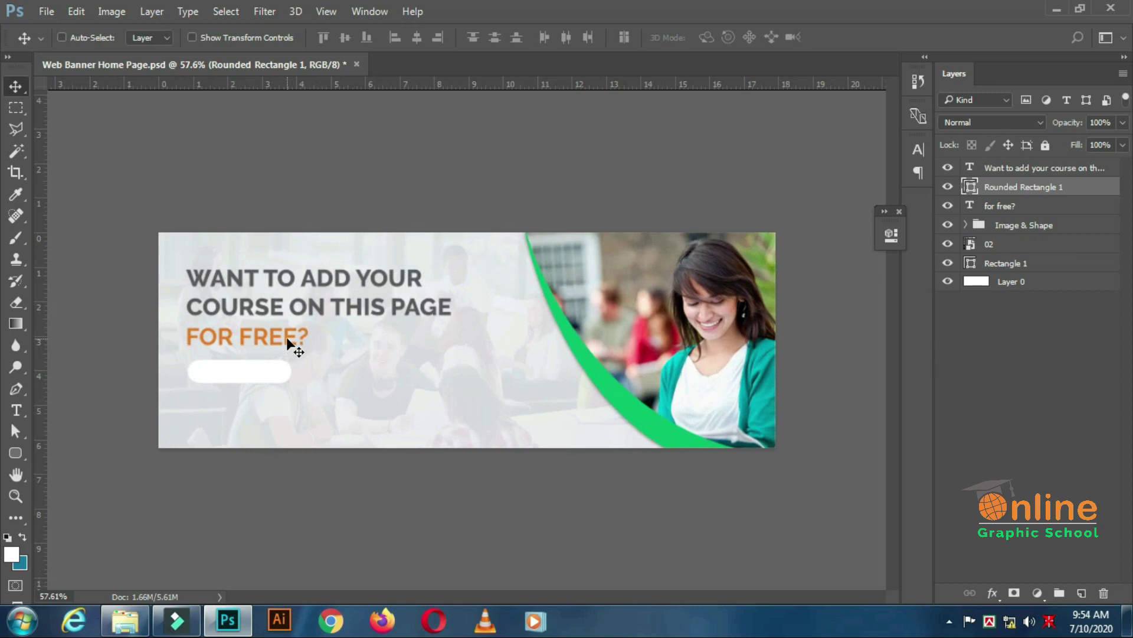
- Change the rounded rectangle's fill to orange #e27907, sampled from the "FOR FREE?" text
{"action": "double_click", "coordinate": [970, 187]}
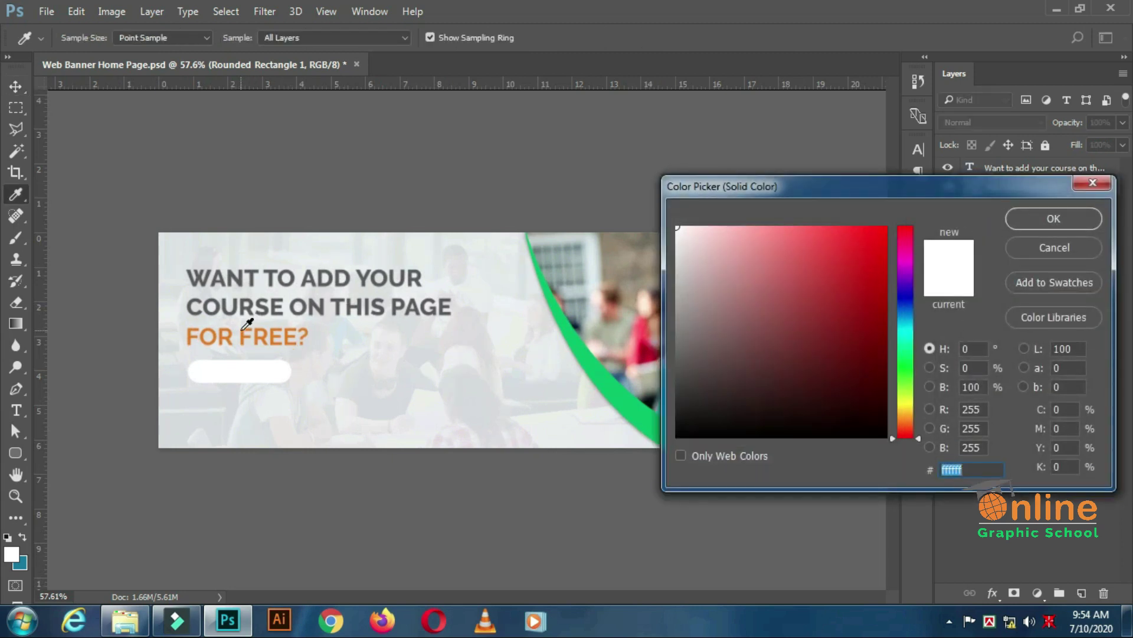
{"action": "left_click", "coordinate": [223, 340]}
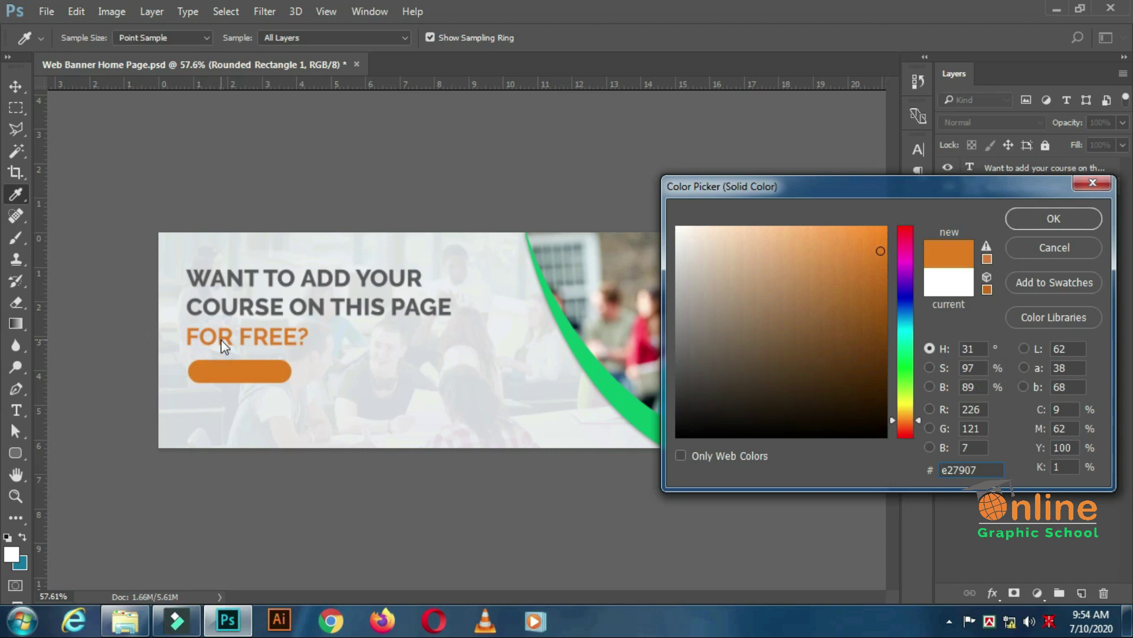
{"action": "left_click", "coordinate": [1037, 224]}
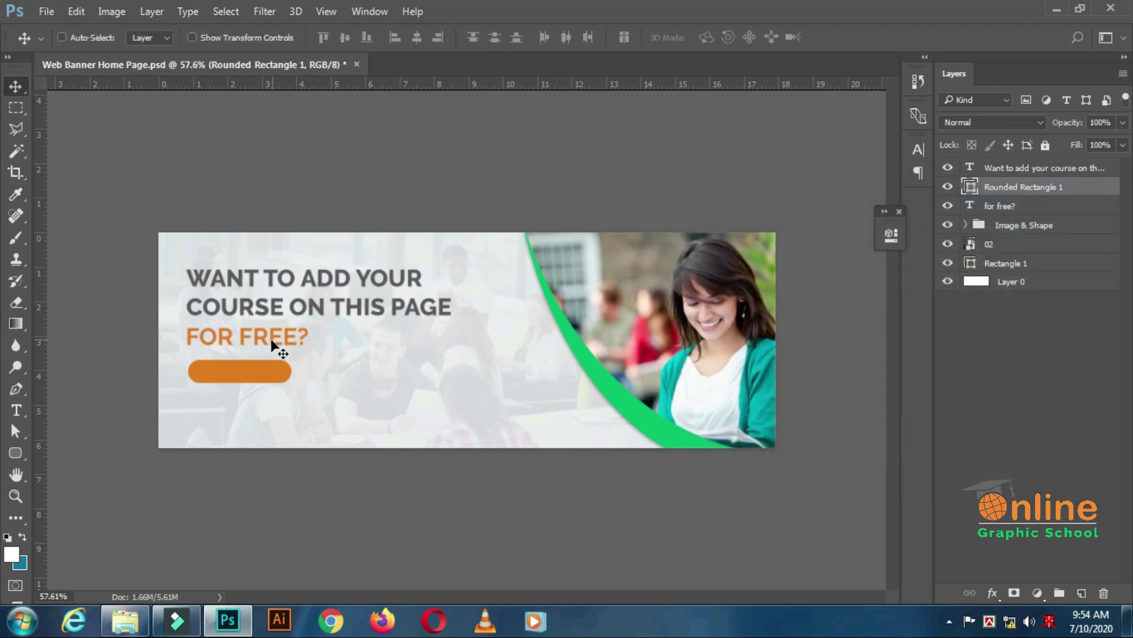
- Duplicate the "for free?" layer, put the copy below the original in the stack and move its text beneath the orange button
{"action": "left_click", "coordinate": [1020, 207]}
{"action": "left_click_drag", "start_coordinate": [1023, 209], "coordinate": [1084, 590]}
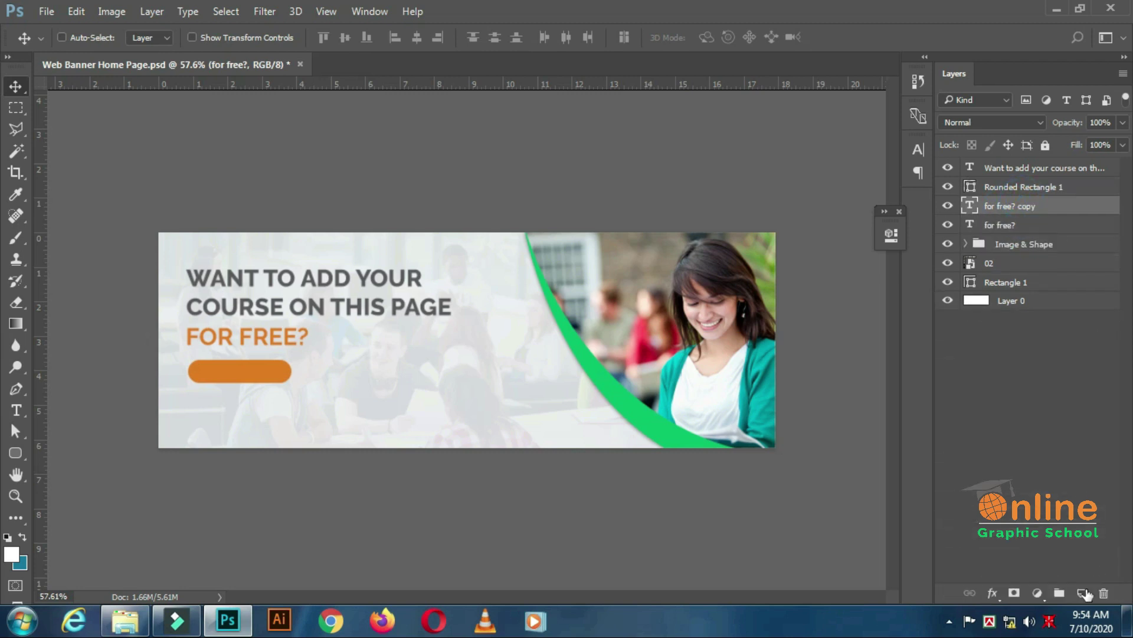
{"action": "left_click_drag", "start_coordinate": [1054, 212], "coordinate": [1055, 228]}
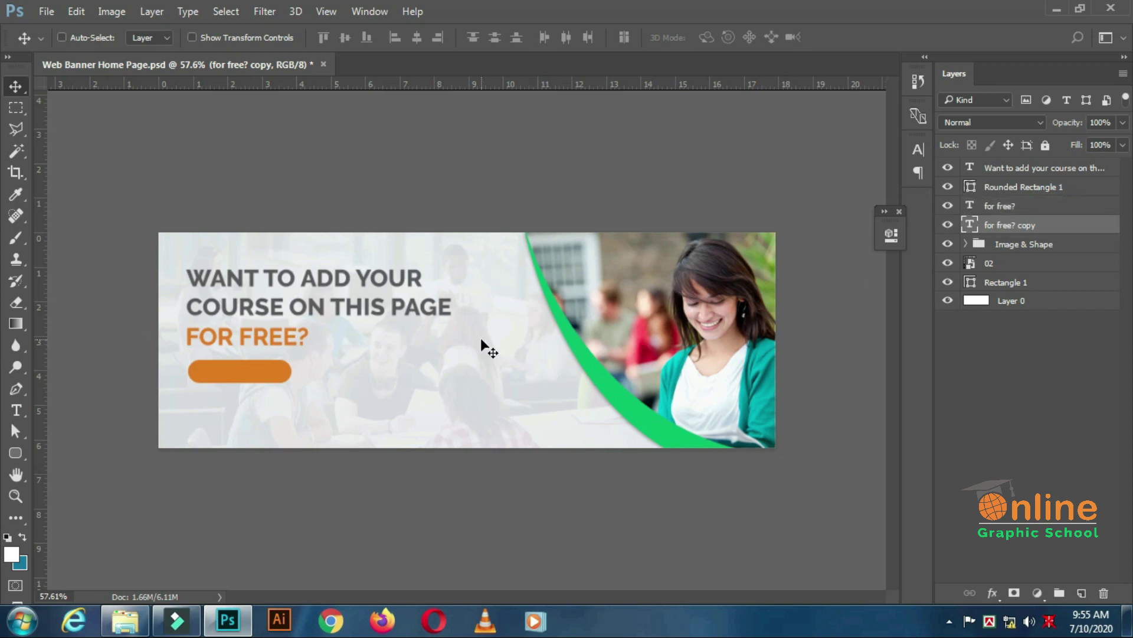
{"action": "left_click_drag", "start_coordinate": [481, 337], "coordinate": [487, 410]}
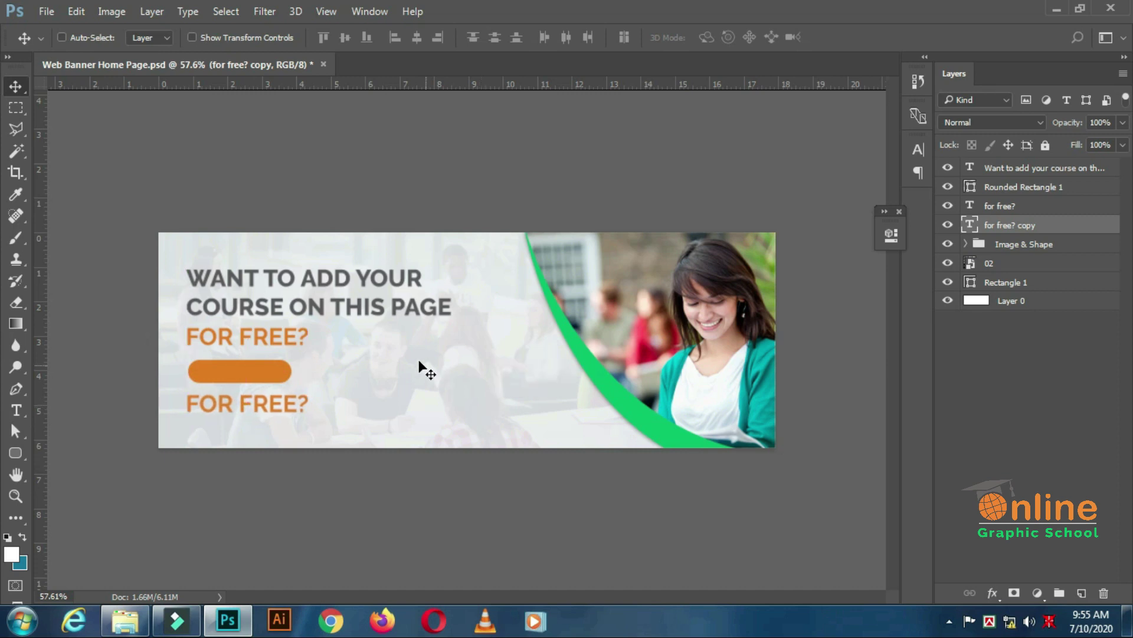
- Turn off All Caps for the copied text, replace its wording with "Sign up Now" and commit the edit
{"action": "left_click", "coordinate": [919, 148]}
{"action": "left_click", "coordinate": [778, 278]}
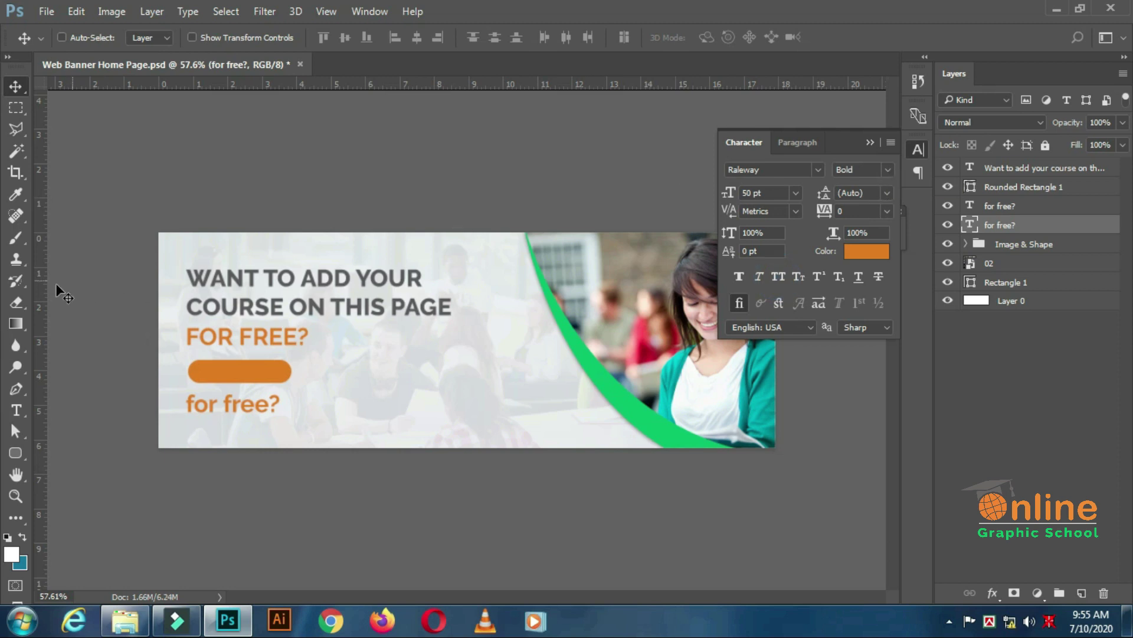
{"action": "left_click", "coordinate": [22, 405]}
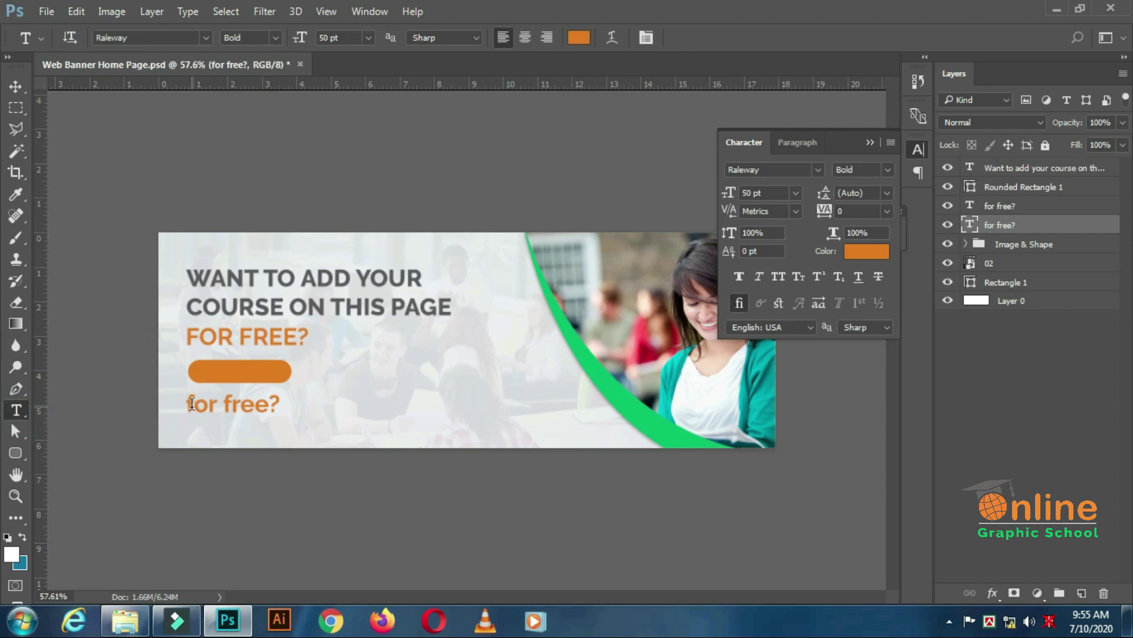
{"action": "left_click_drag", "start_coordinate": [188, 405], "coordinate": [318, 401]}
{"action": "type", "text": "Signup Now"}
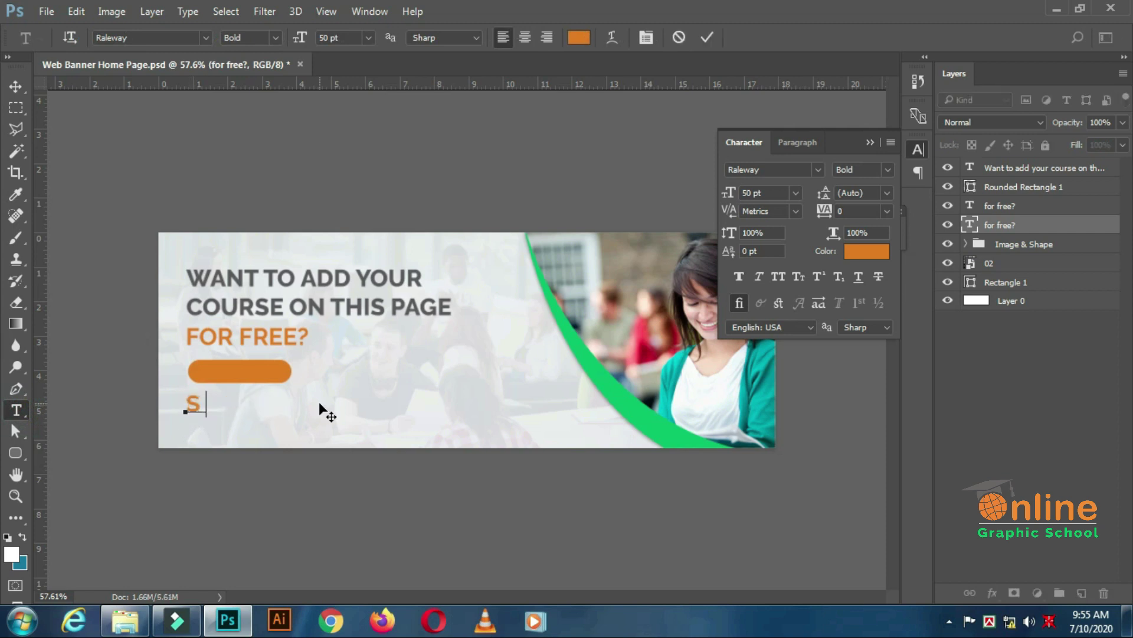
{"action": "key", "text": "Left"}
{"action": "key", "text": "Left"}
{"action": "key", "text": "Left"}
{"action": "key", "text": "Left"}
{"action": "key", "text": "Left"}
{"action": "key", "text": "Left"}
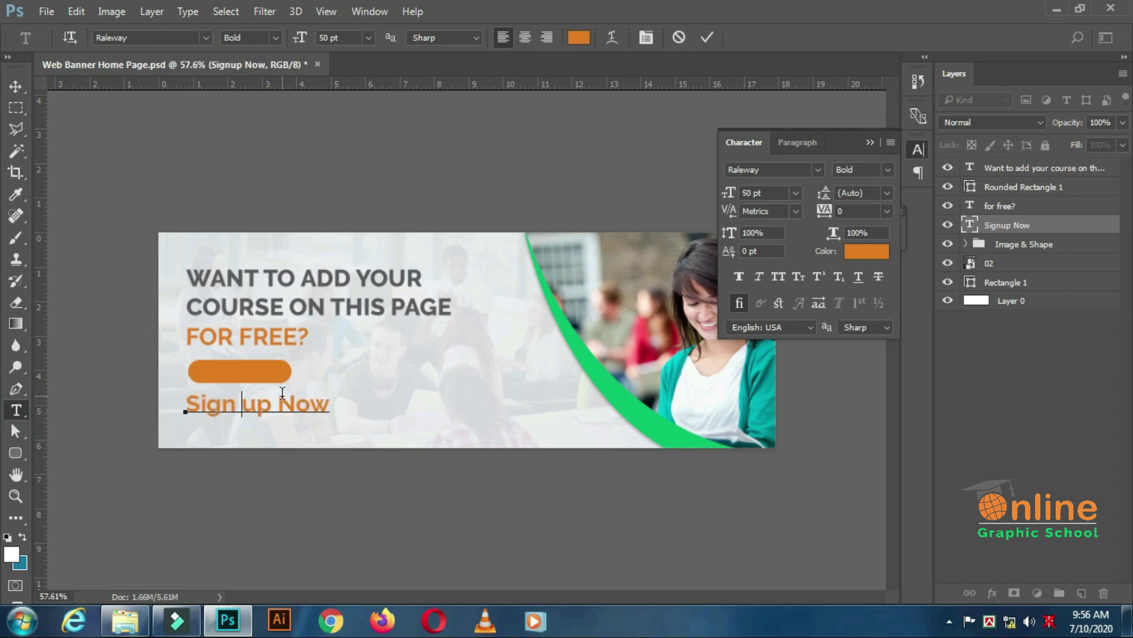
{"action": "left_click", "coordinate": [705, 35]}
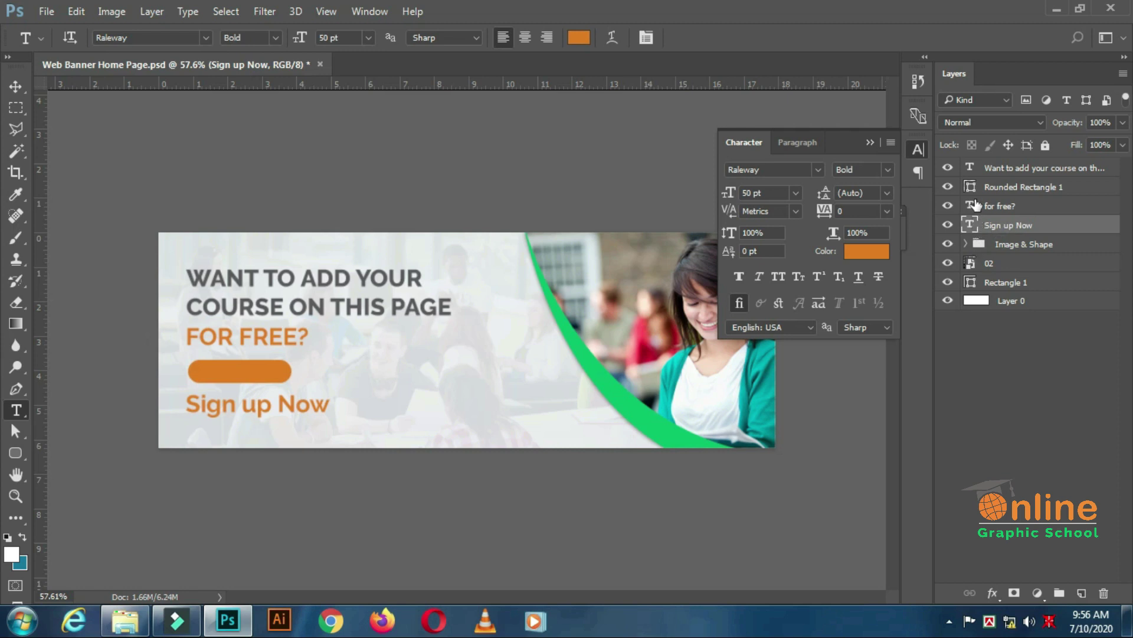
- Move the rounded rectangle layer directly below the "Sign up Now" layer in the stack
{"action": "left_click", "coordinate": [948, 186]}
{"action": "left_click", "coordinate": [948, 187]}
{"action": "left_click", "coordinate": [1004, 187]}
{"action": "left_click", "coordinate": [1013, 225]}
{"action": "left_click", "coordinate": [1021, 186]}
{"action": "left_click_drag", "start_coordinate": [1021, 187], "coordinate": [1010, 229]}
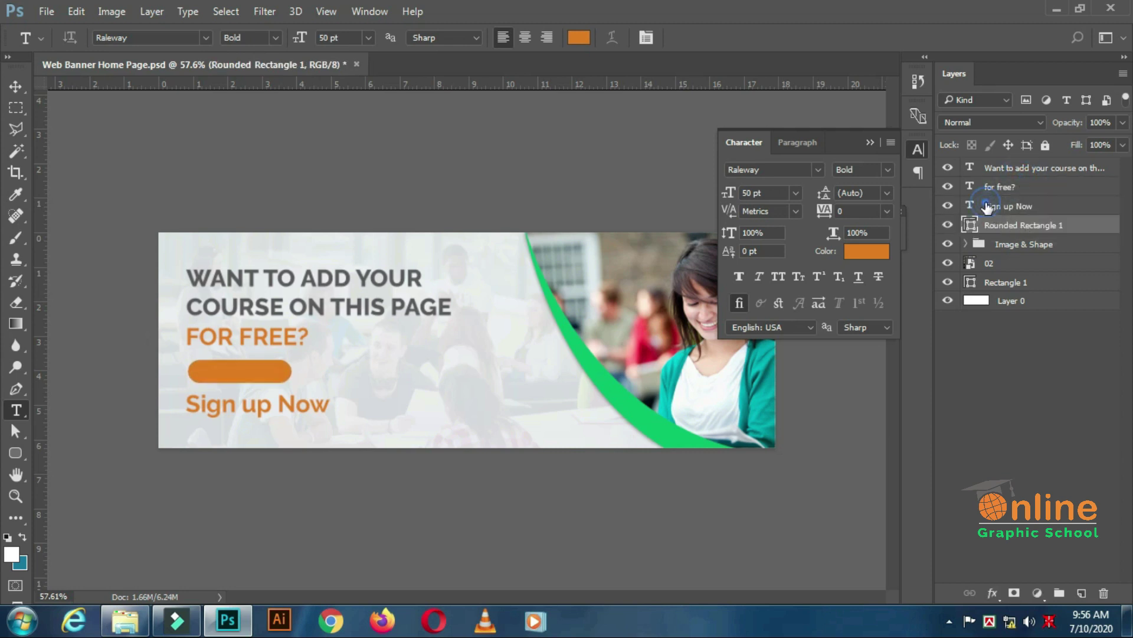
- Change the "Sign up Now" text color to white
{"action": "left_click", "coordinate": [988, 206]}
{"action": "left_click", "coordinate": [870, 252]}
{"action": "type", "text": "ffffff"}
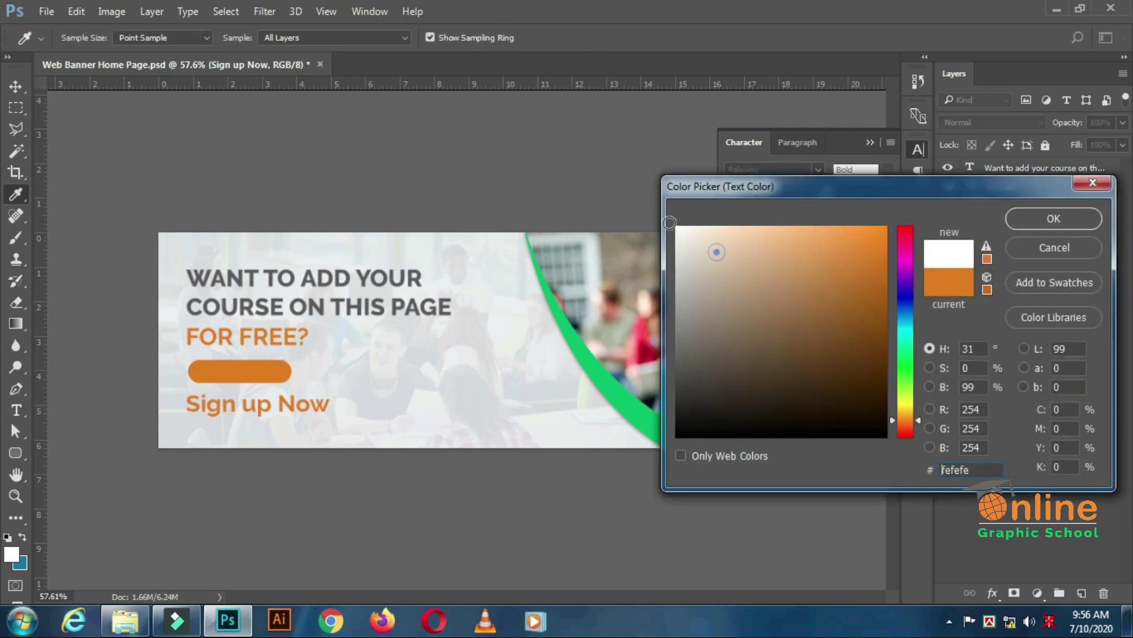
{"action": "left_click", "coordinate": [1020, 221]}
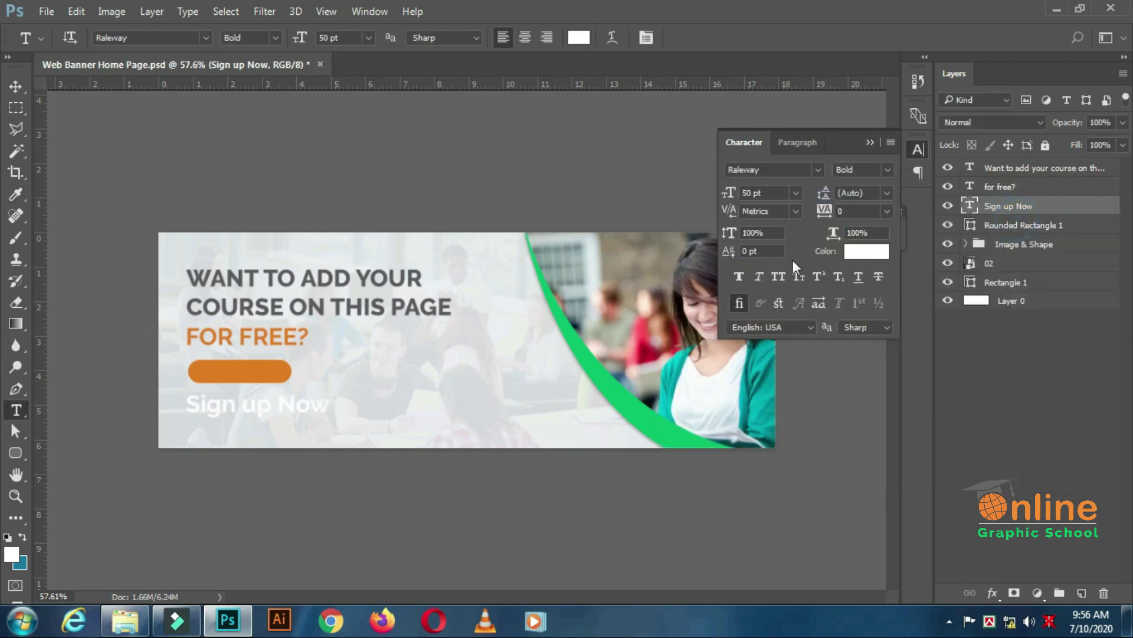
- Set the "Sign up Now" text to 20 pt and center it vertically and horizontally on the orange button
{"action": "double_click", "coordinate": [752, 193]}
{"action": "type", "text": "20"}
{"action": "key", "text": "Return"}
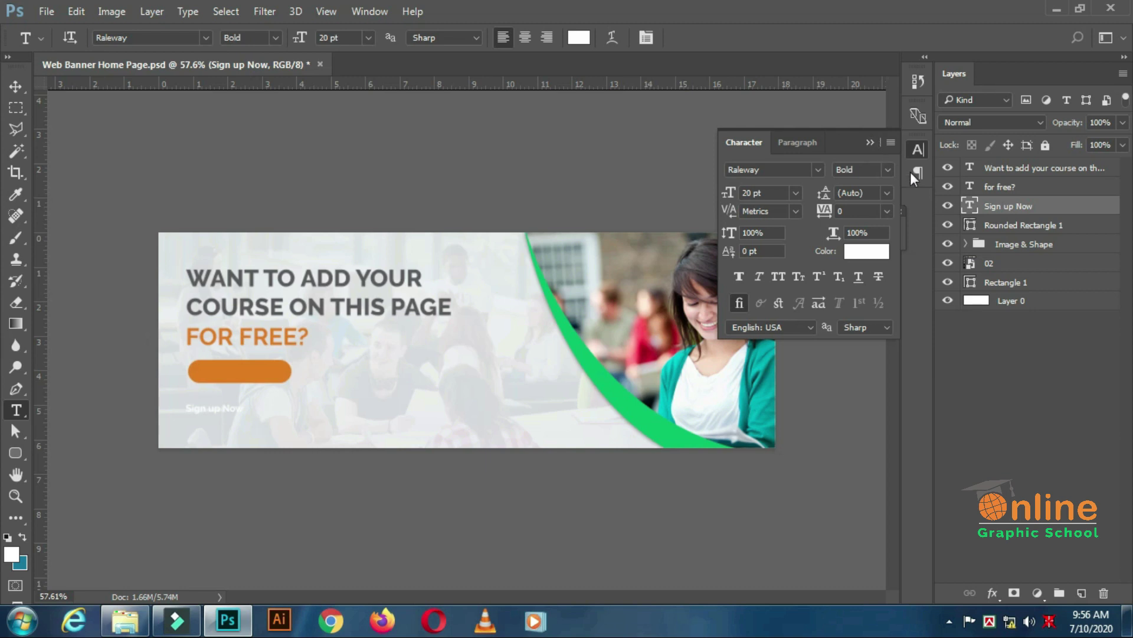
{"action": "left_click", "coordinate": [970, 225], "text": "ctrl"}
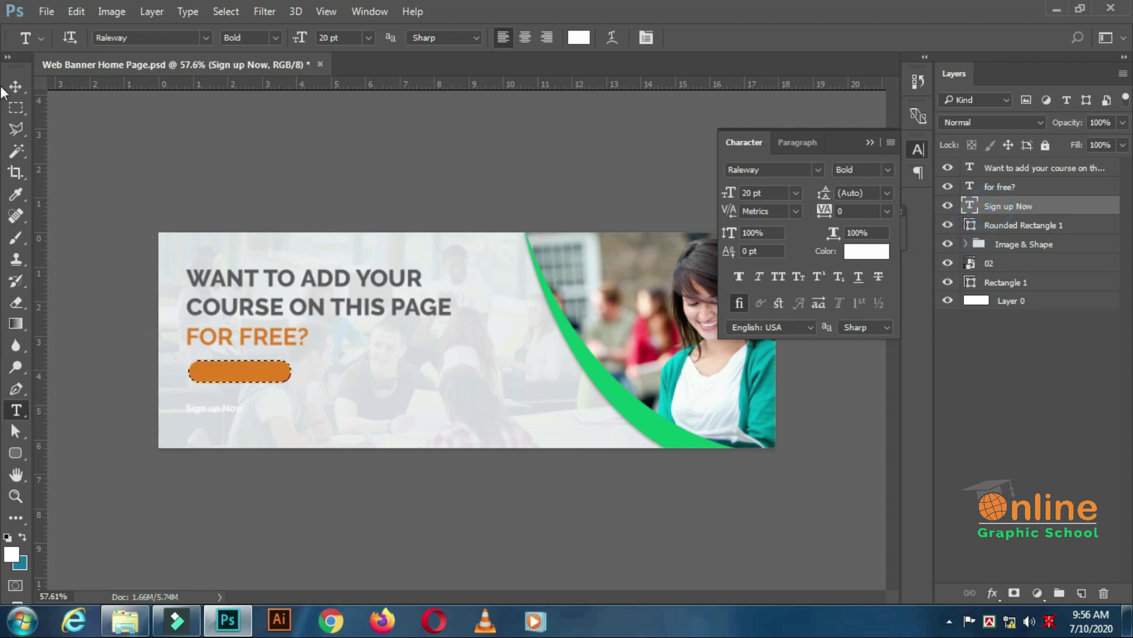
{"action": "left_click", "coordinate": [20, 81]}
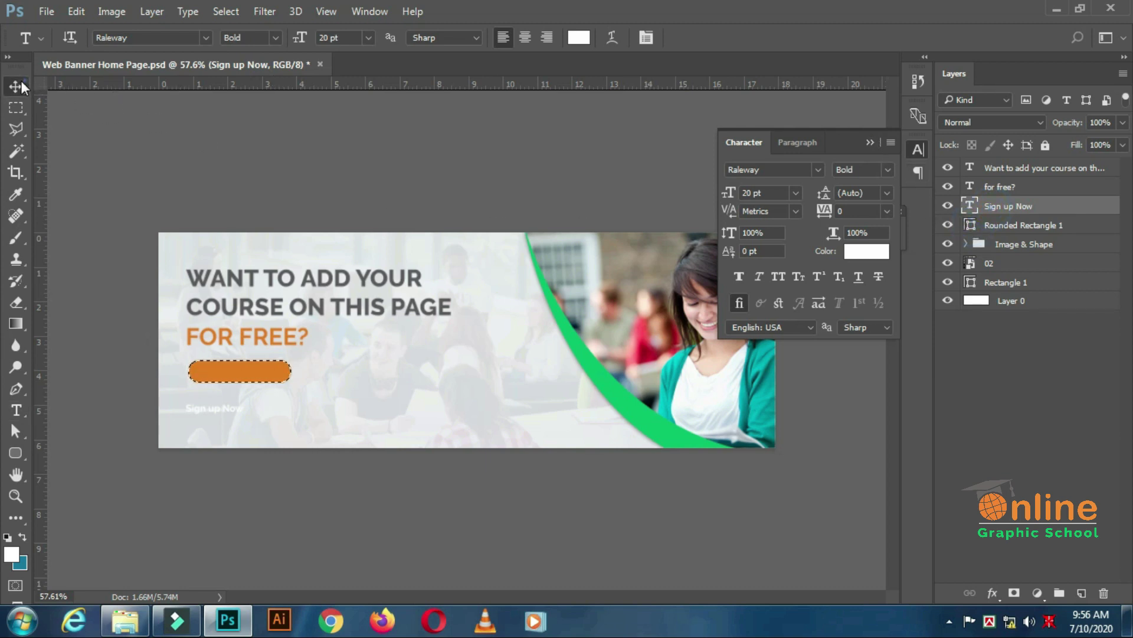
{"action": "left_click", "coordinate": [345, 37]}
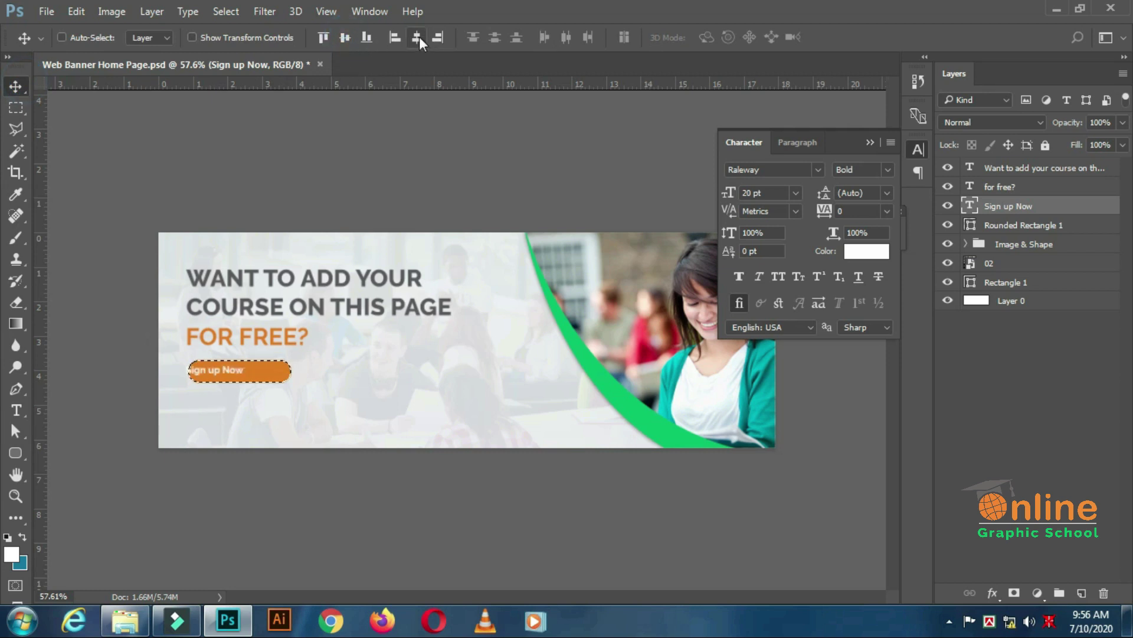
{"action": "left_click", "coordinate": [417, 37]}
{"action": "left_click", "coordinate": [230, 8]}
{"action": "left_click", "coordinate": [264, 47]}
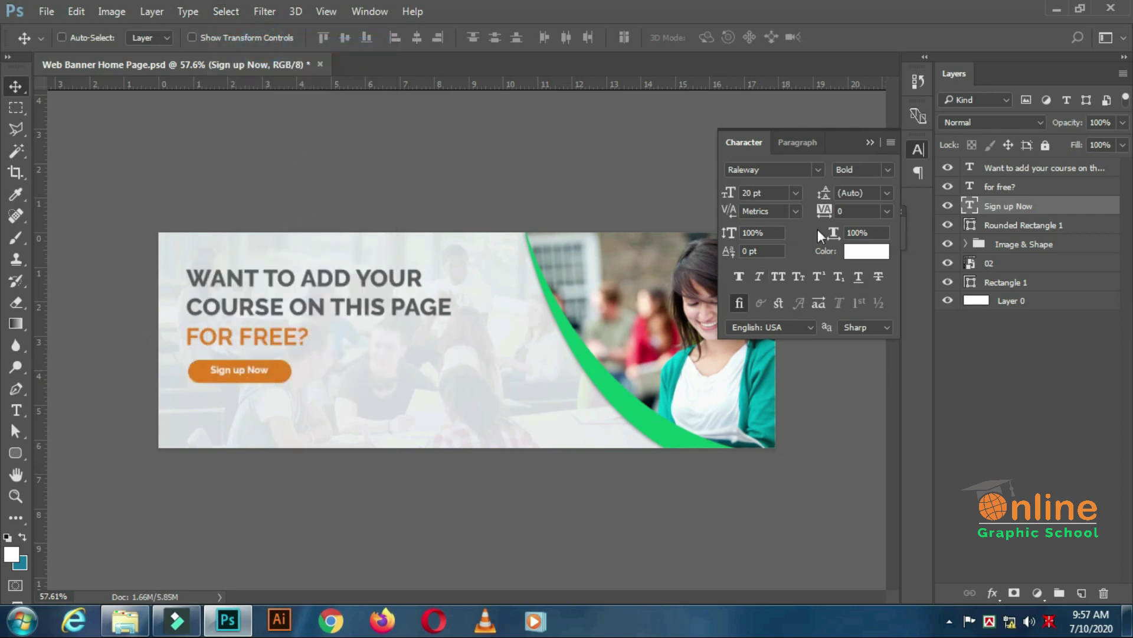
- Set the "Sign up Now" text size to 30 pt and its paragraph alignment to centered
{"action": "double_click", "coordinate": [753, 193]}
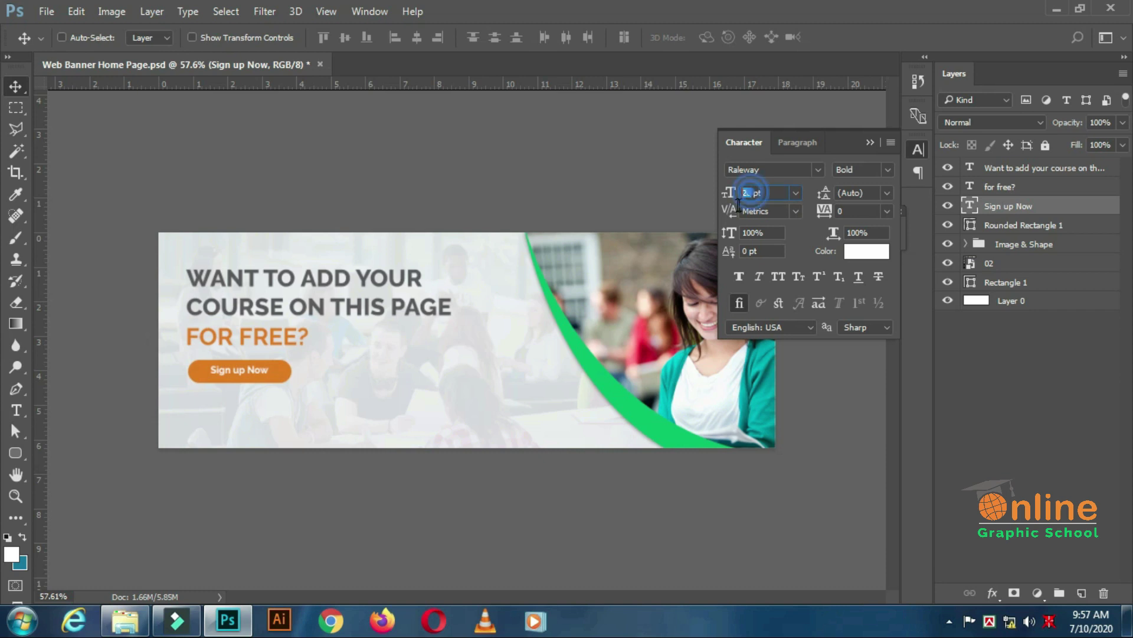
{"action": "type", "text": "30"}
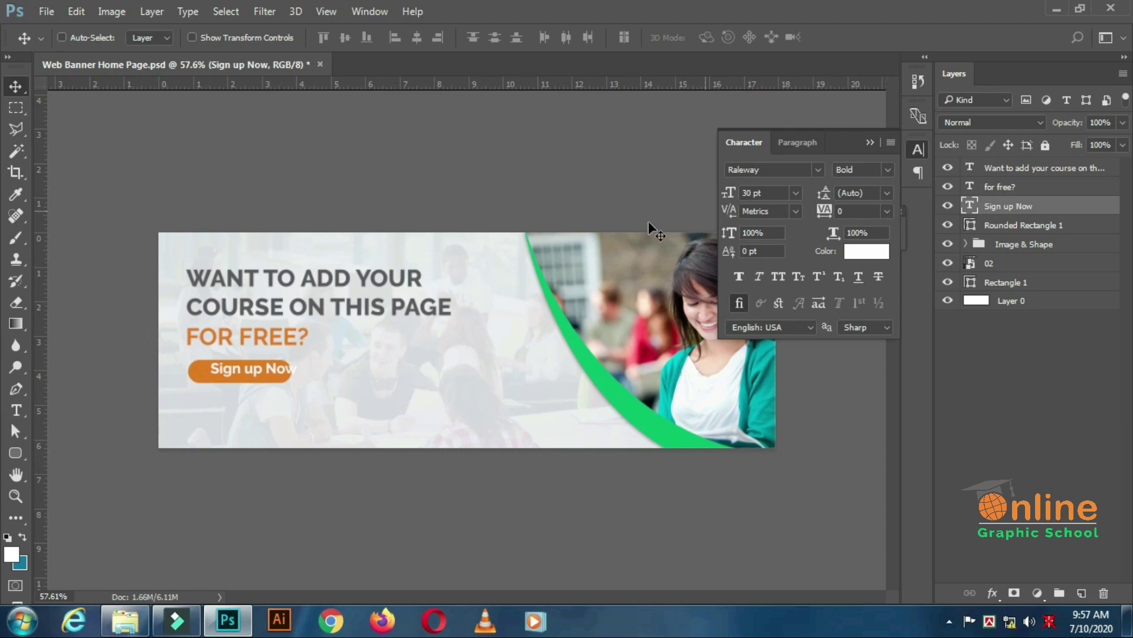
{"action": "left_click", "coordinate": [817, 145]}
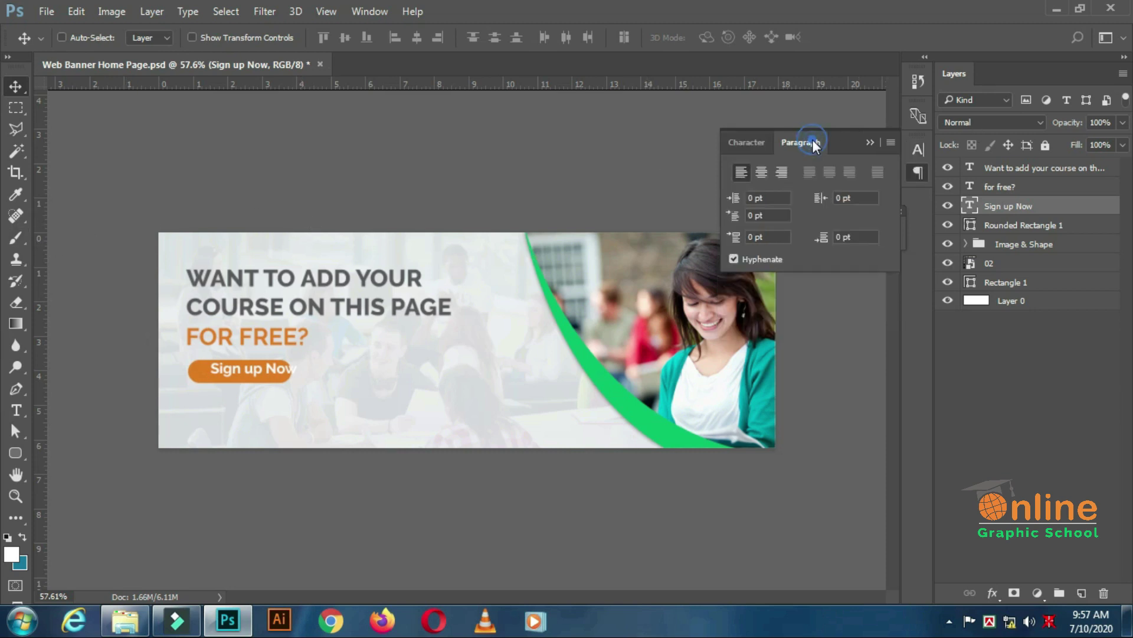
{"action": "left_click", "coordinate": [762, 172]}
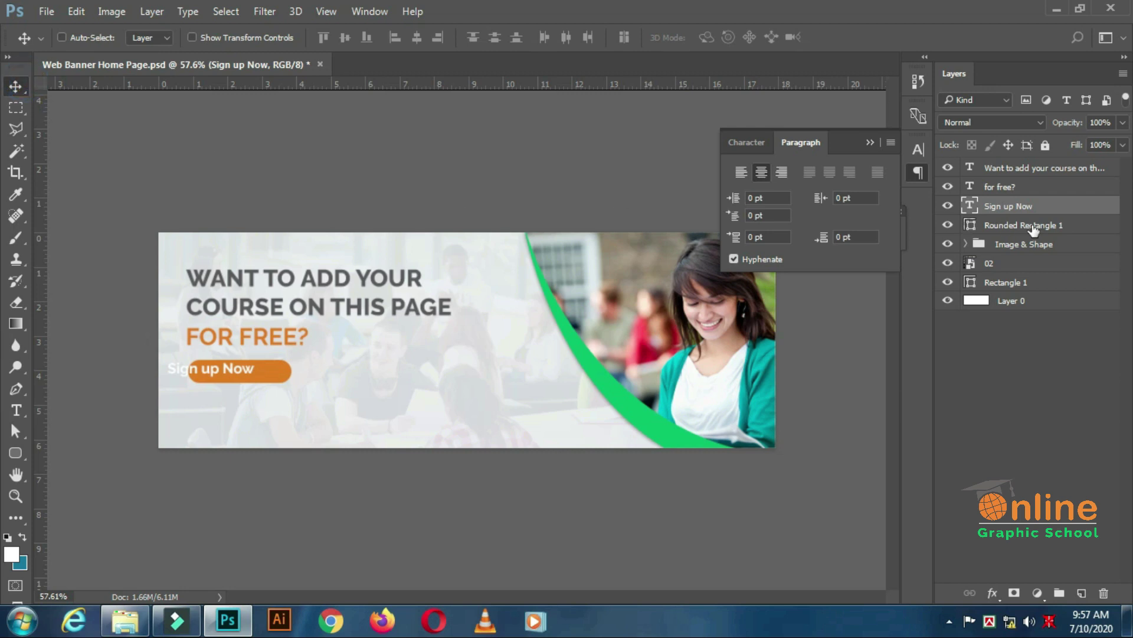
- Center the enlarged "Sign up Now" text vertically and horizontally within the rounded rectangle's selection
{"action": "left_click", "coordinate": [969, 225], "text": "ctrl"}
{"action": "left_click", "coordinate": [344, 37]}
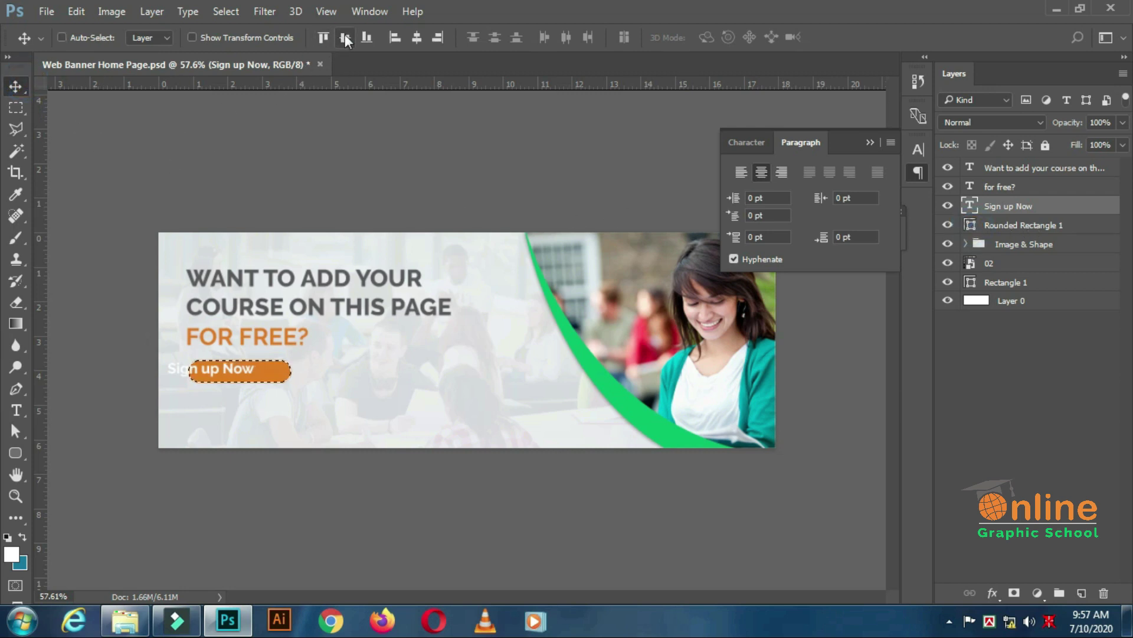
{"action": "left_click", "coordinate": [415, 37]}
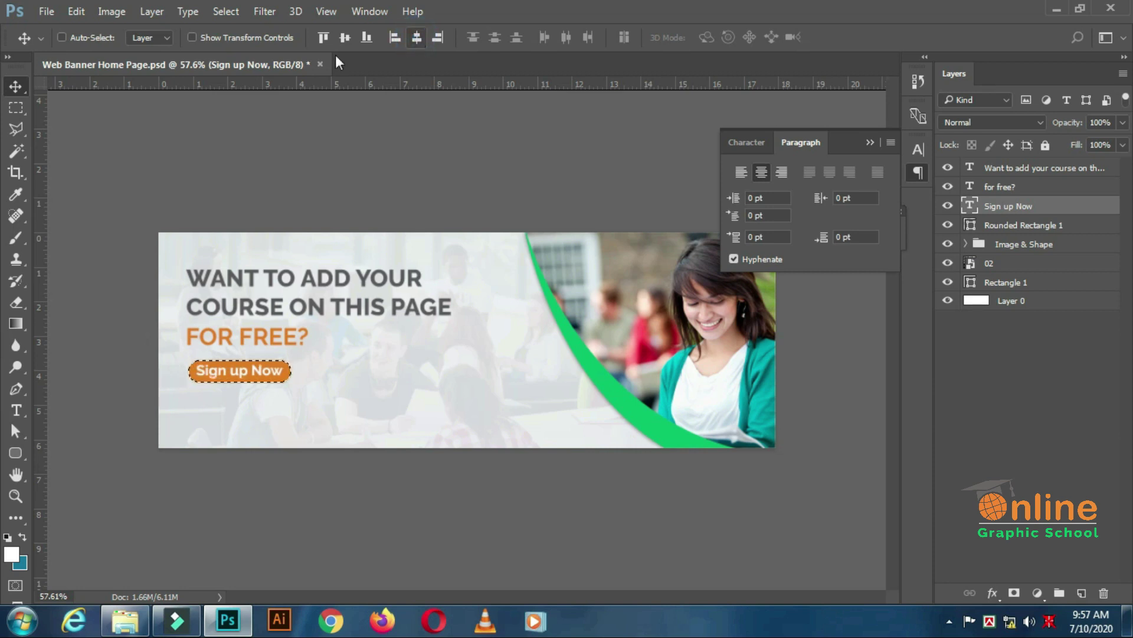
- Deselect the button outline and set the "Sign up Now" text size to 28 pt
{"action": "left_click", "coordinate": [235, 12]}
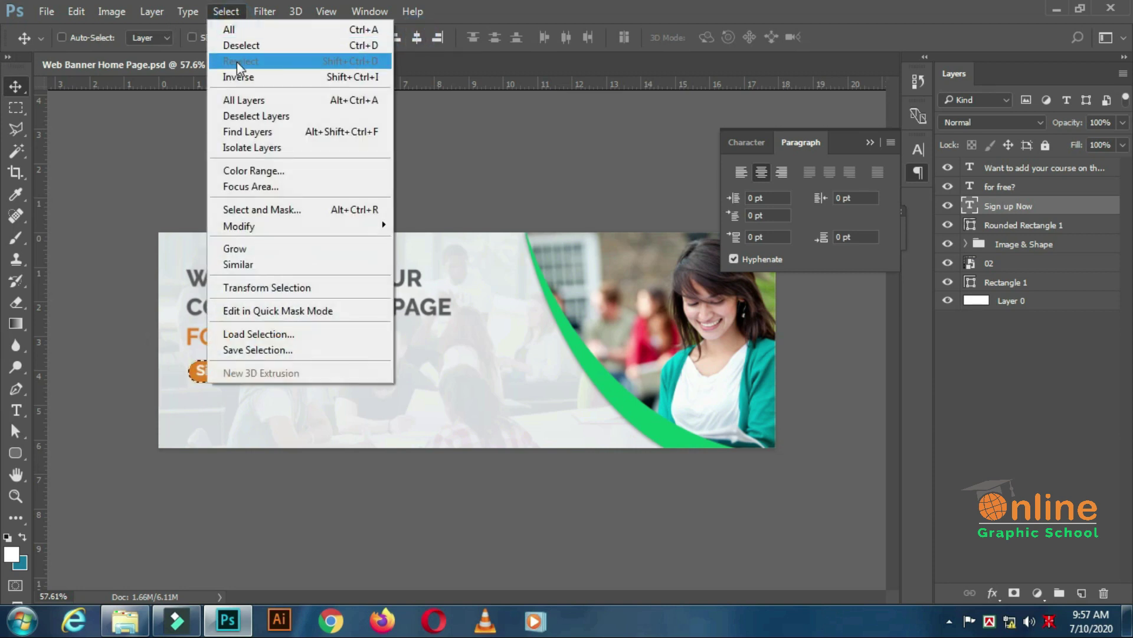
{"action": "left_click", "coordinate": [242, 46]}
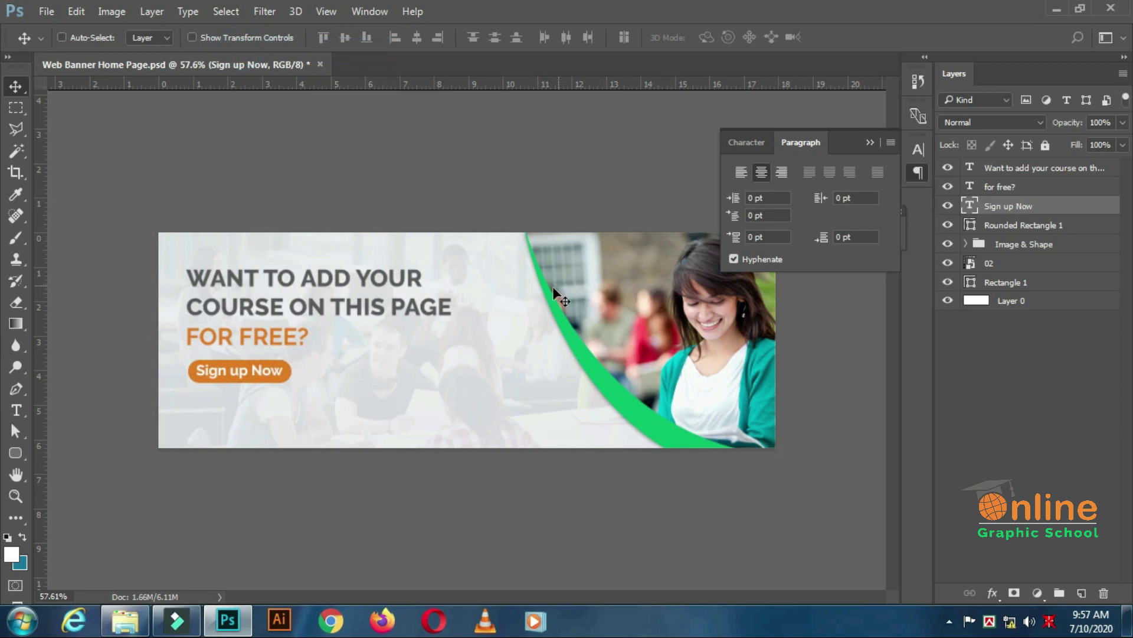
{"action": "left_click", "coordinate": [744, 142]}
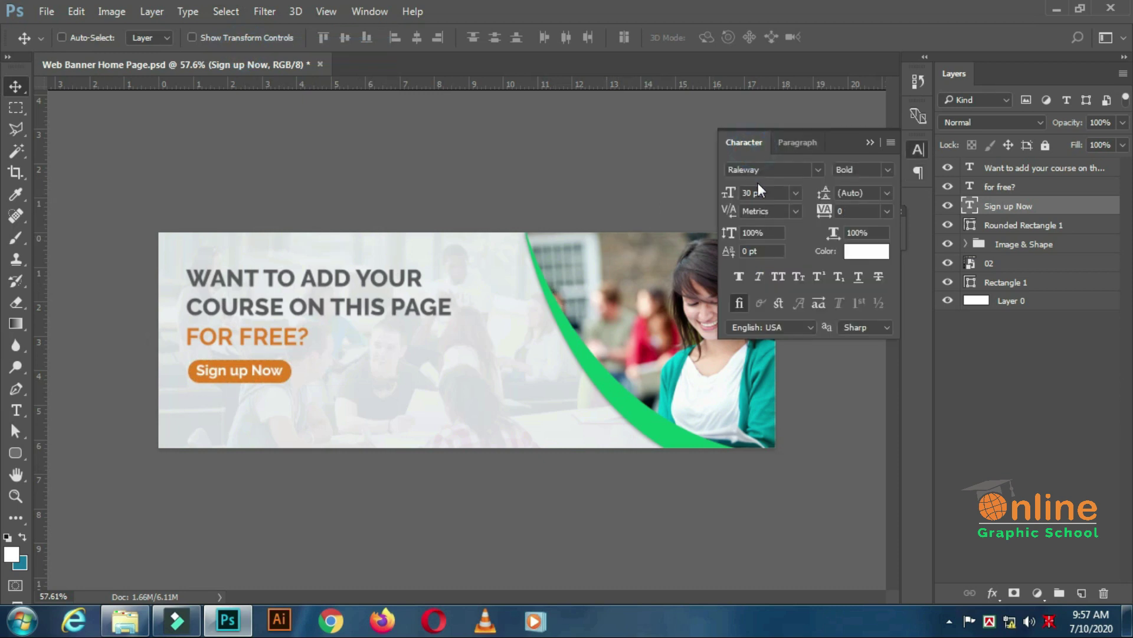
{"action": "left_click_drag", "start_coordinate": [756, 193], "coordinate": [738, 195]}
{"action": "type", "text": "28"}
{"action": "left_click", "coordinate": [872, 142]}
{"action": "scroll", "coordinate": [673, 202], "scroll_direction": "down", "scroll_amount": 3}
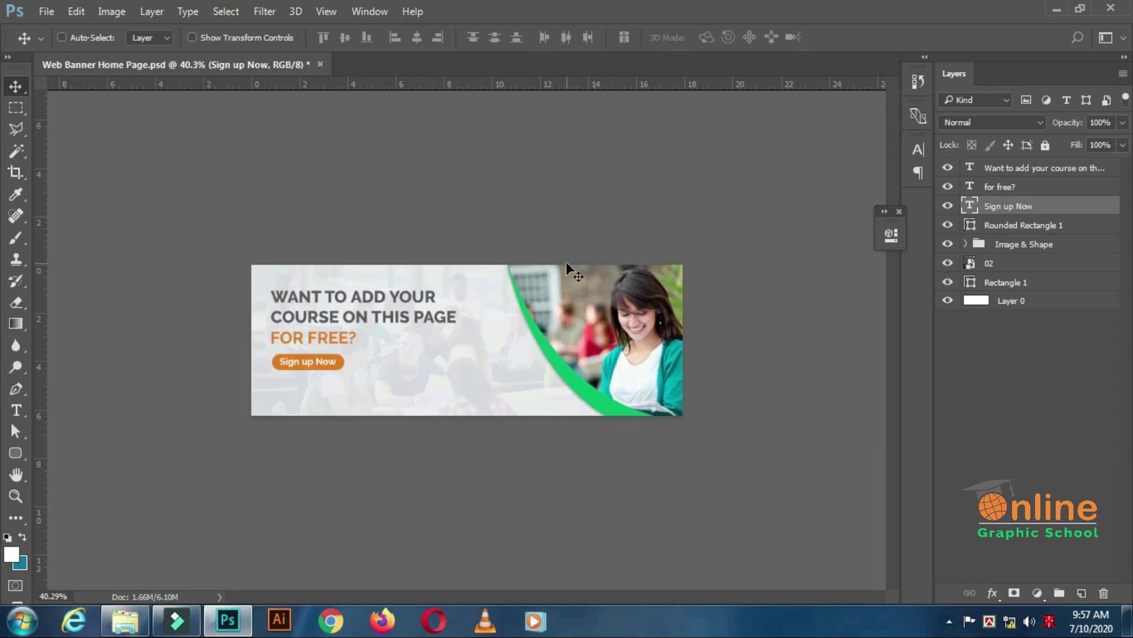
{"action": "scroll", "coordinate": [566, 262], "scroll_direction": "down", "scroll_amount": 3}
{"action": "scroll", "coordinate": [385, 263], "scroll_direction": "up", "scroll_amount": 7}
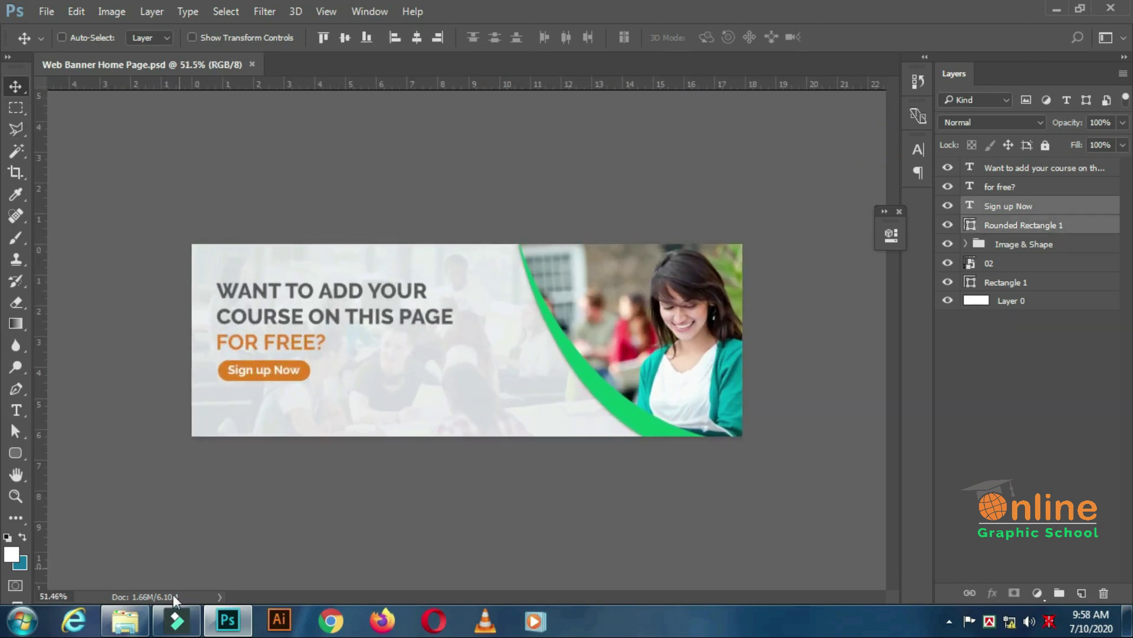
- Place the "Logo here" file into the banner and move the logo to the lower middle, beside the green curve
{"action": "left_click", "coordinate": [125, 620]}
{"action": "left_click_drag", "start_coordinate": [623, 210], "coordinate": [483, 397]}
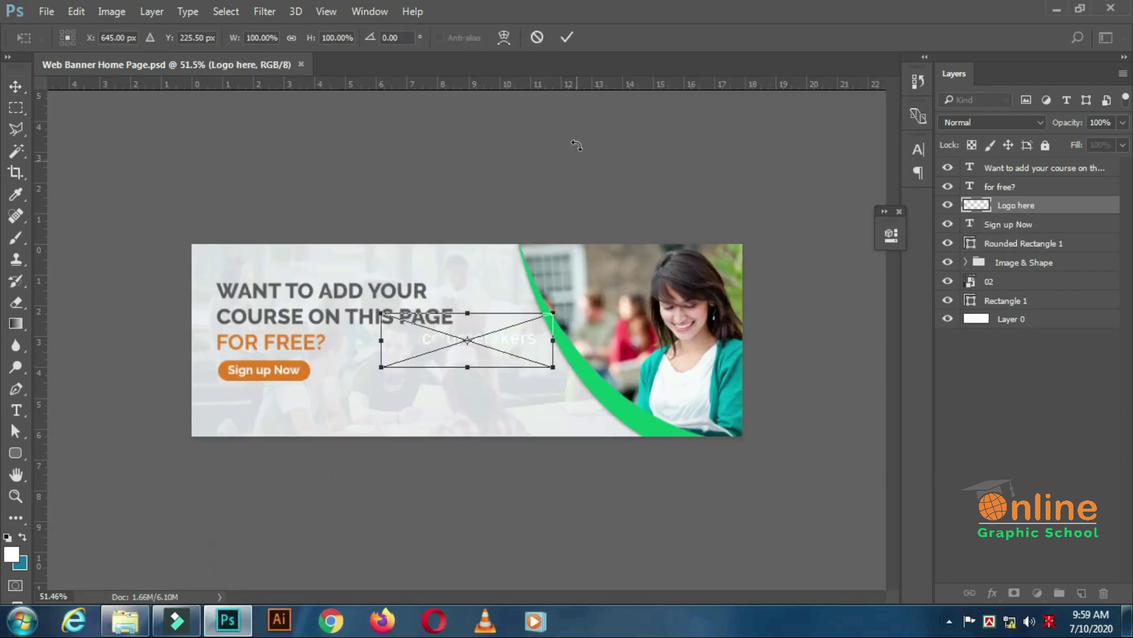
{"action": "left_click", "coordinate": [565, 38]}
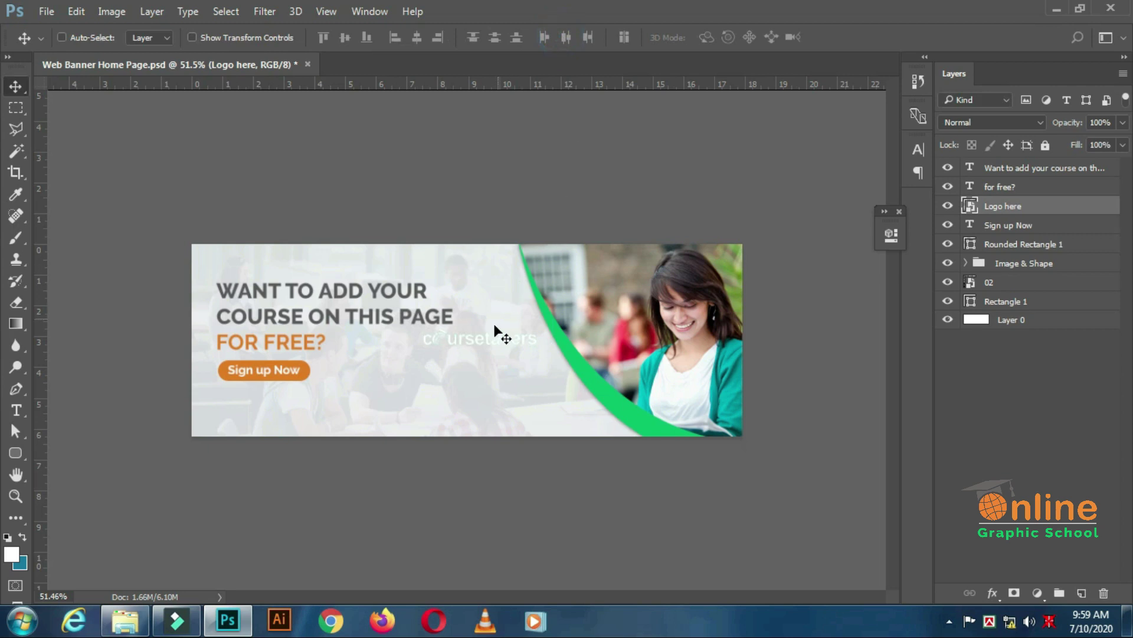
{"action": "left_click", "coordinate": [484, 341]}
{"action": "left_click_drag", "start_coordinate": [484, 341], "coordinate": [487, 402]}
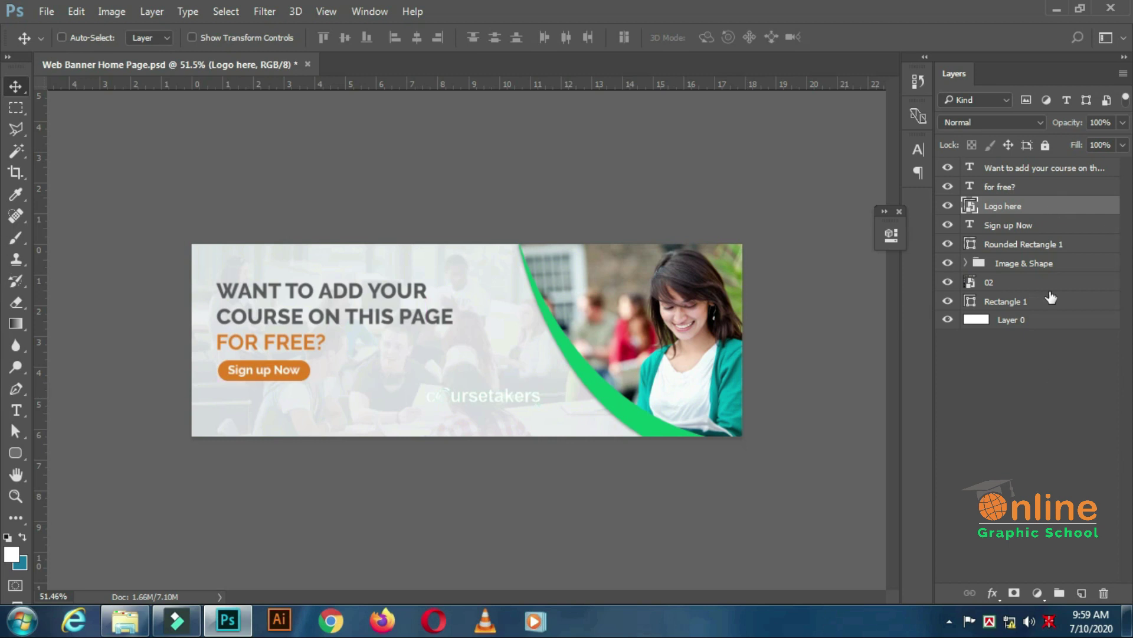
- Apply a green Color Overlay in Normal blend mode at 100% opacity to the "Logo here" layer
{"action": "left_click", "coordinate": [994, 594]}
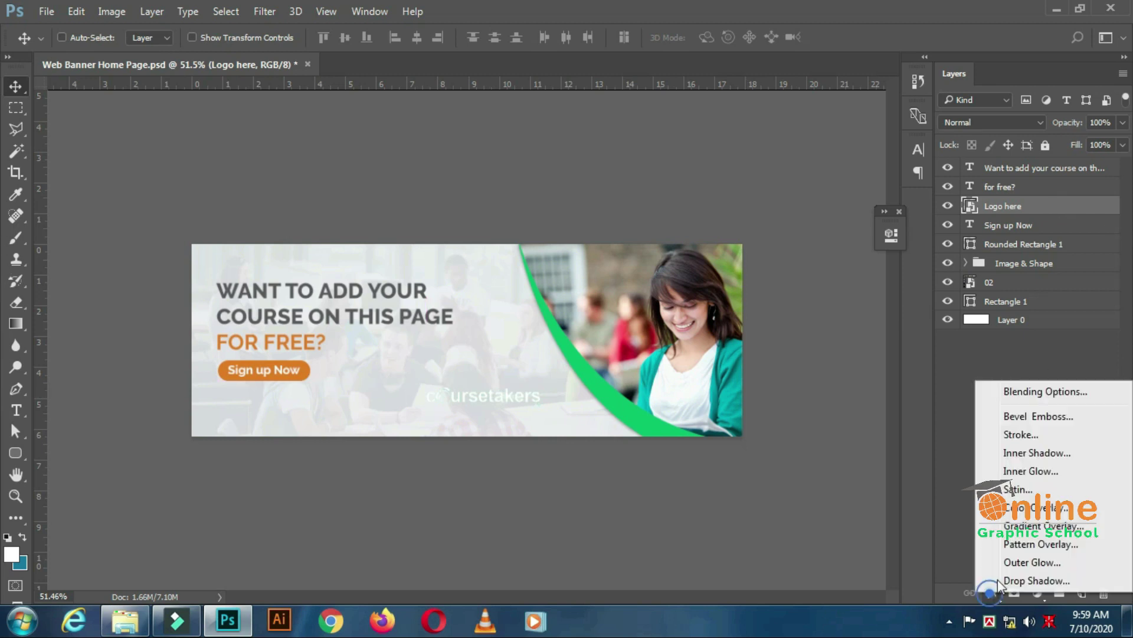
{"action": "left_click", "coordinate": [1053, 507]}
{"action": "left_click_drag", "start_coordinate": [693, 87], "coordinate": [940, 137]}
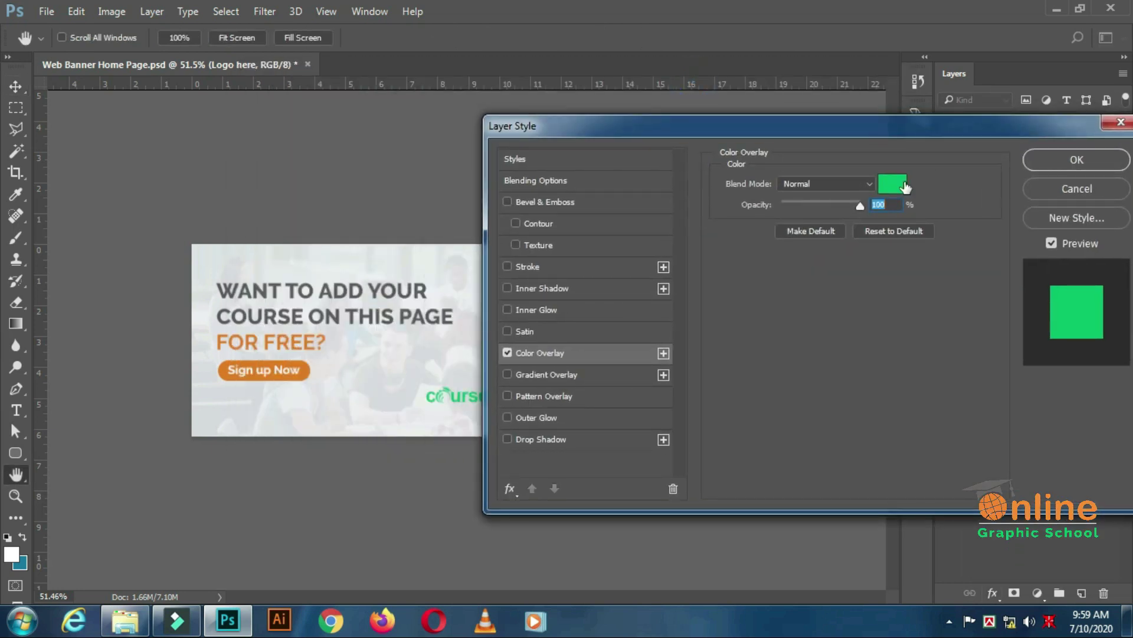
{"action": "left_click", "coordinate": [1101, 169]}
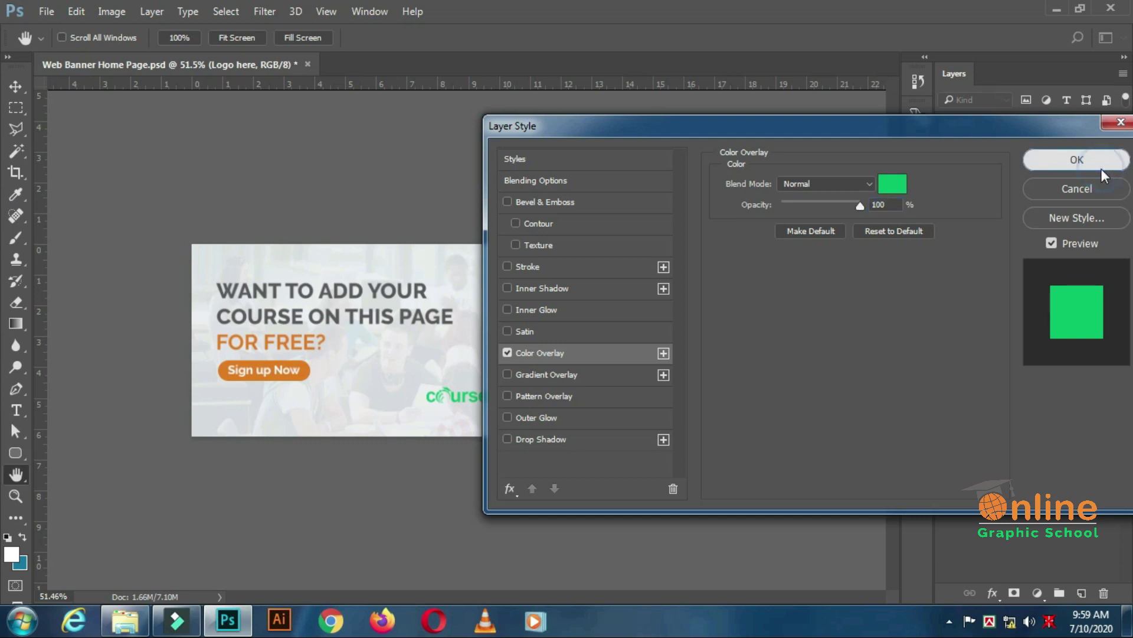
{"action": "scroll", "coordinate": [504, 378], "scroll_direction": "down", "scroll_amount": 3}
{"action": "scroll", "coordinate": [505, 376], "scroll_direction": "up", "scroll_amount": 3}
{"action": "scroll", "coordinate": [504, 377], "scroll_direction": "up", "scroll_amount": 5}
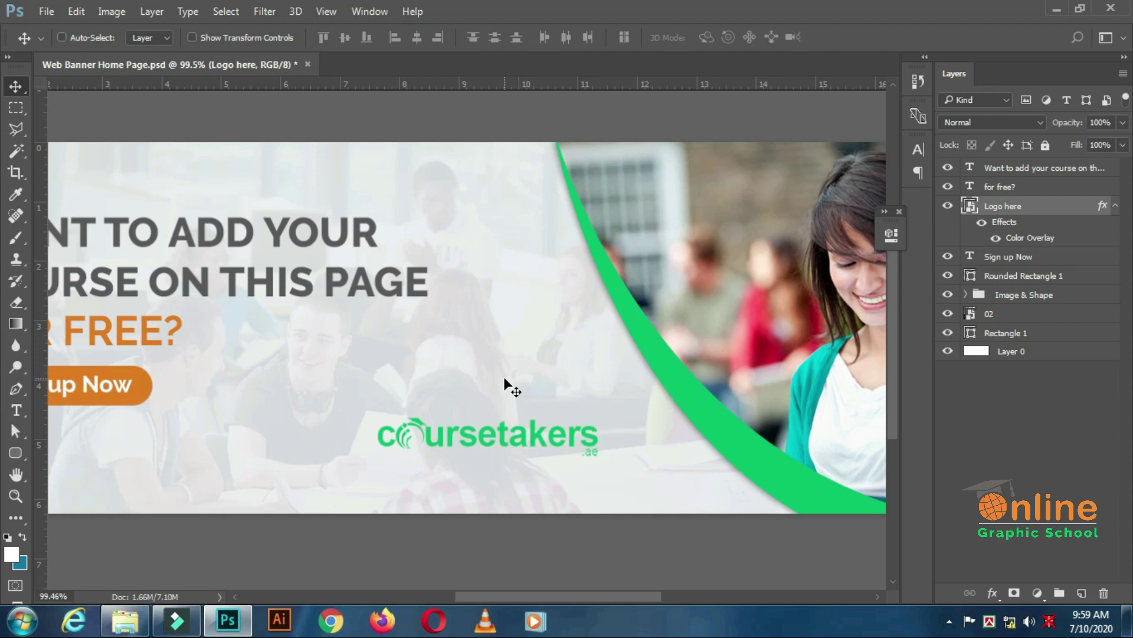
{"action": "scroll", "coordinate": [504, 376], "scroll_direction": "down", "scroll_amount": 4}
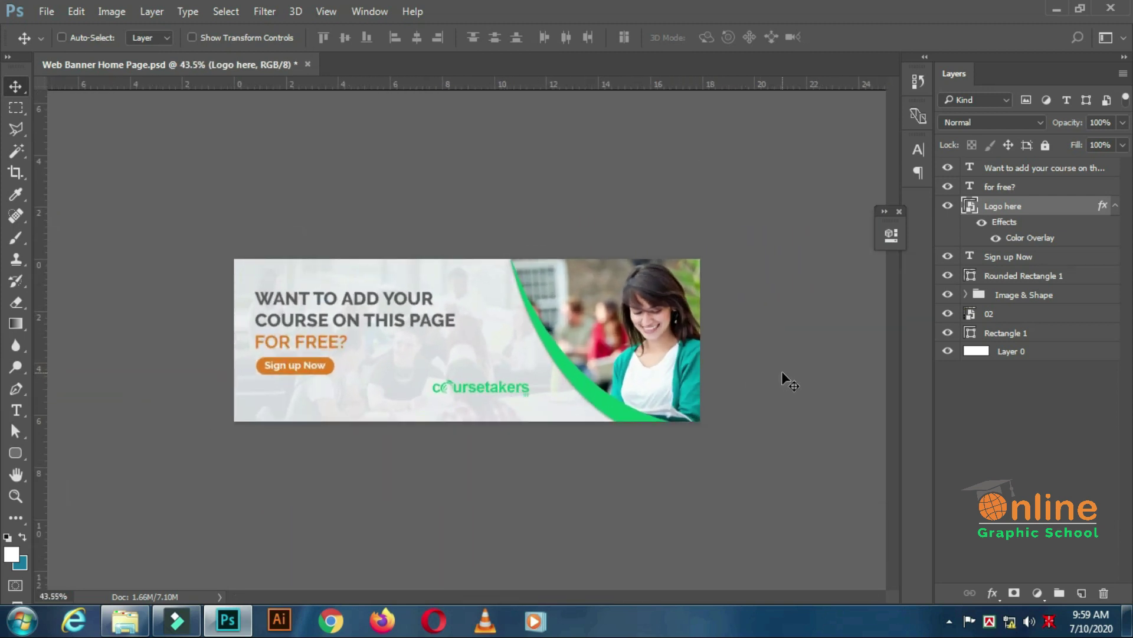
- Change the font style of the "Want to add your course on this page" headline to Raleway Bold
{"action": "scroll", "coordinate": [781, 372], "scroll_direction": "up", "scroll_amount": 1}
{"action": "left_click", "coordinate": [974, 169]}
{"action": "left_click", "coordinate": [918, 150]}
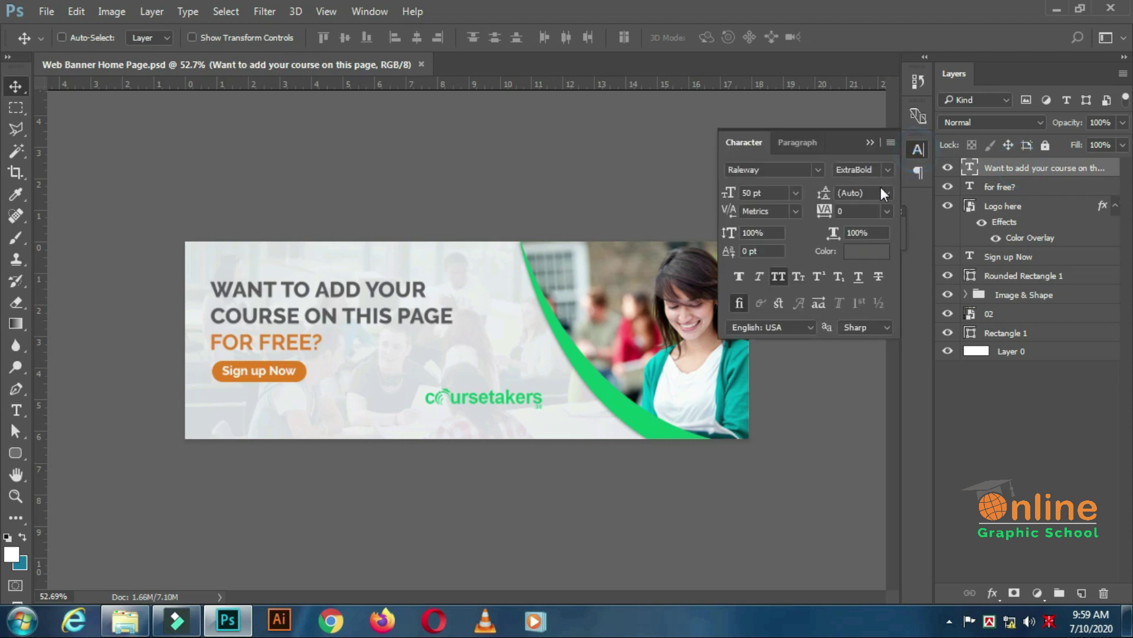
{"action": "left_click", "coordinate": [888, 169]}
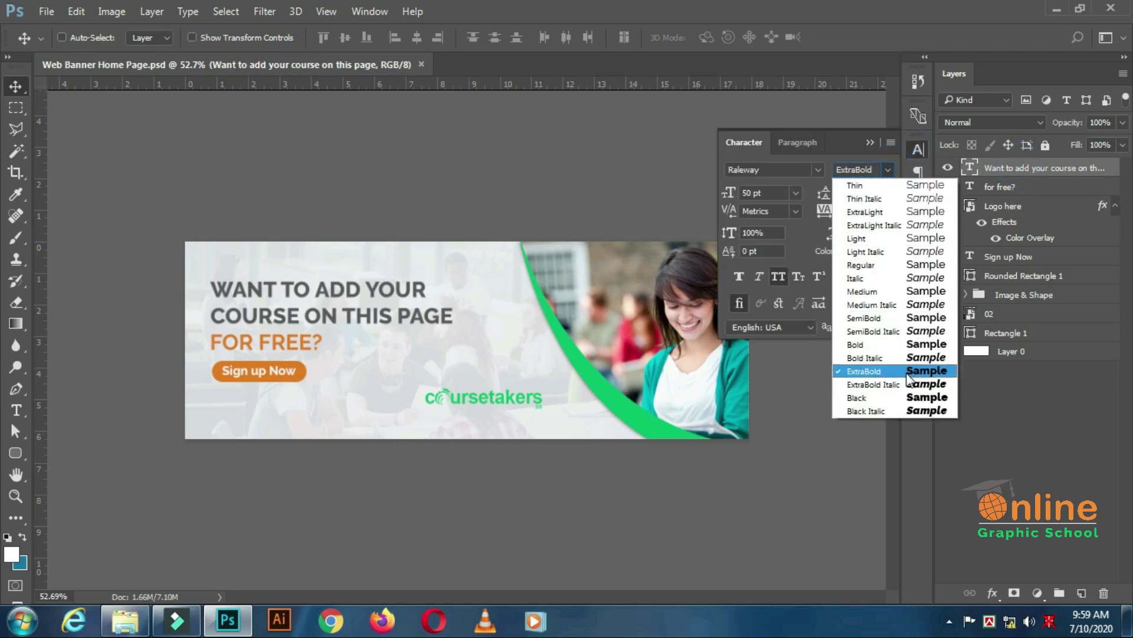
{"action": "left_click", "coordinate": [876, 347]}
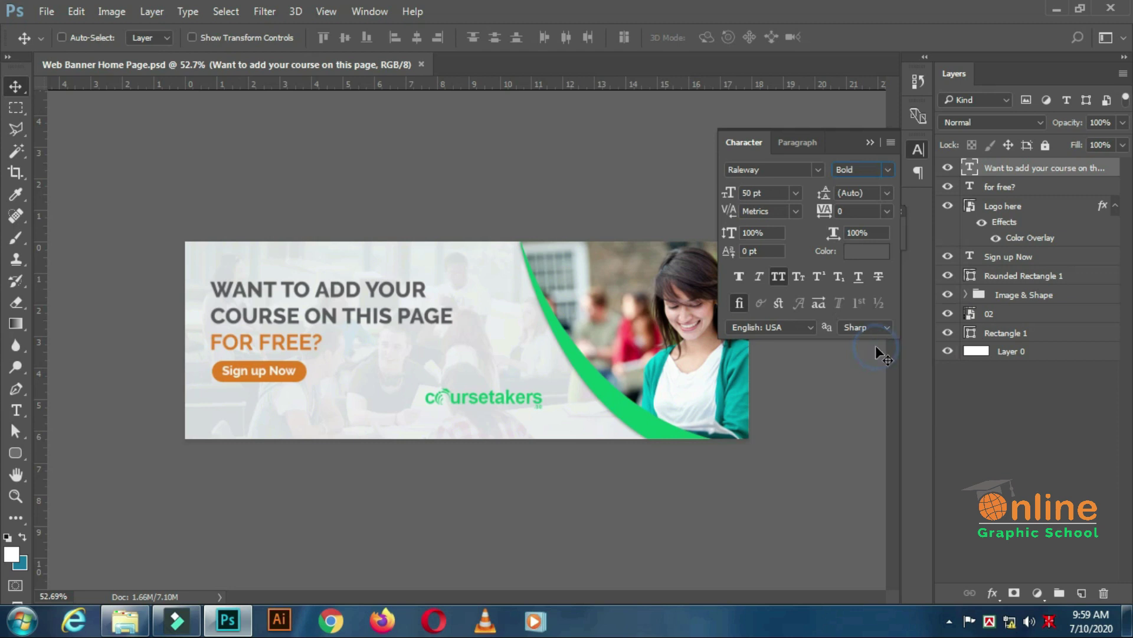
{"action": "left_click", "coordinate": [869, 142]}
{"action": "scroll", "coordinate": [374, 321], "scroll_direction": "down", "scroll_amount": 2}
{"action": "scroll", "coordinate": [372, 320], "scroll_direction": "up", "scroll_amount": 2}
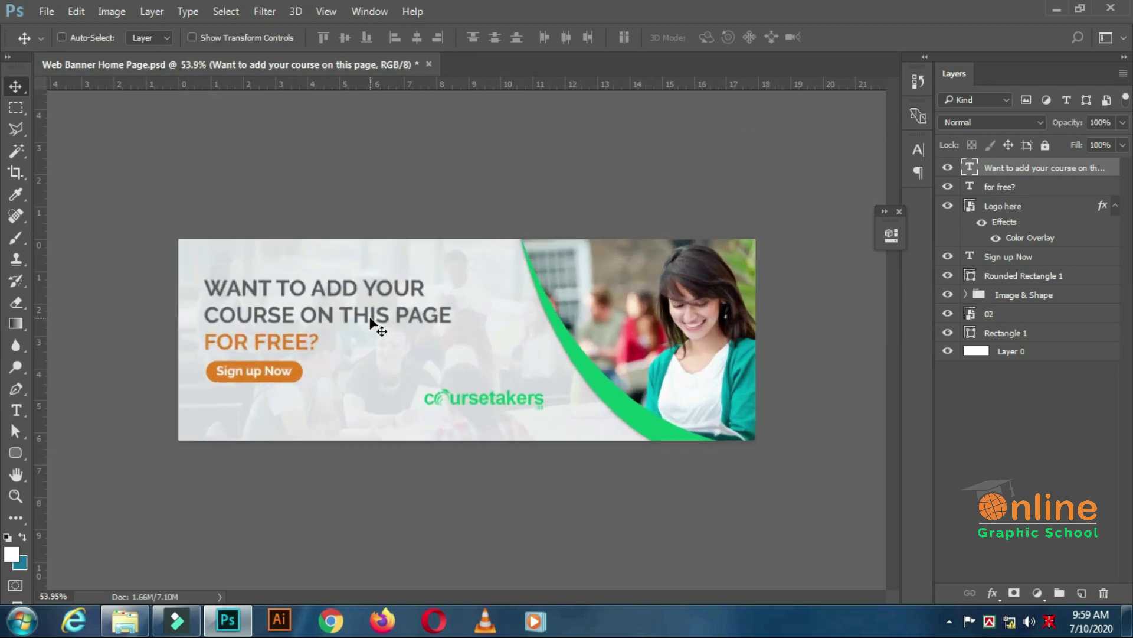
{"action": "scroll", "coordinate": [376, 323], "scroll_direction": "up", "scroll_amount": 1}
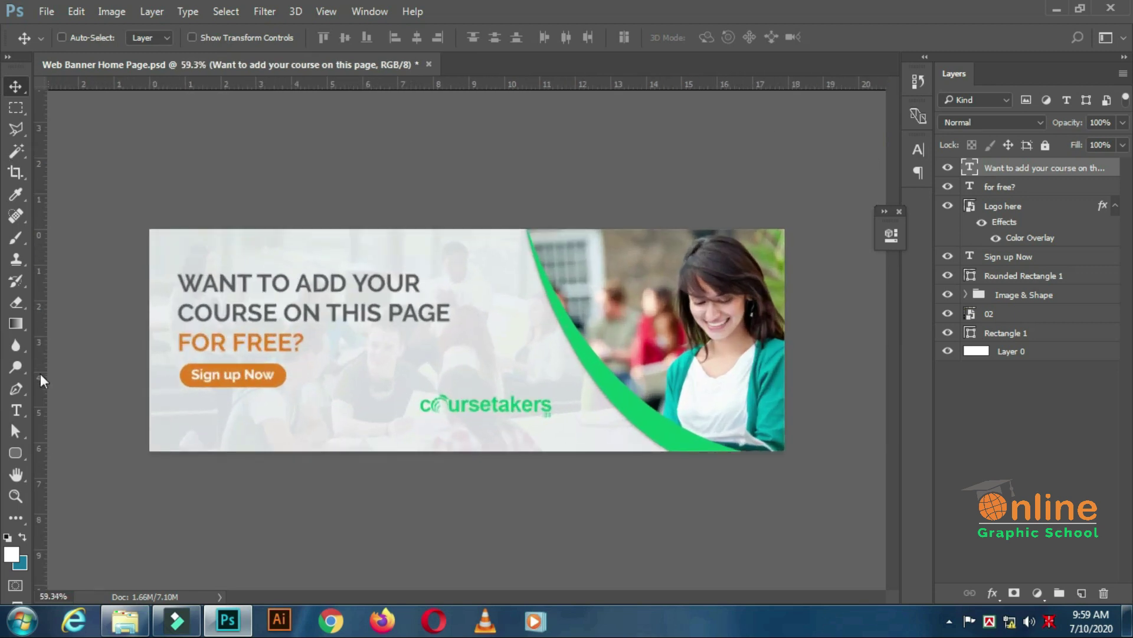
- Try leading values of 50 pt and 52 pt on the two-line headline text
{"action": "left_click", "coordinate": [16, 410]}
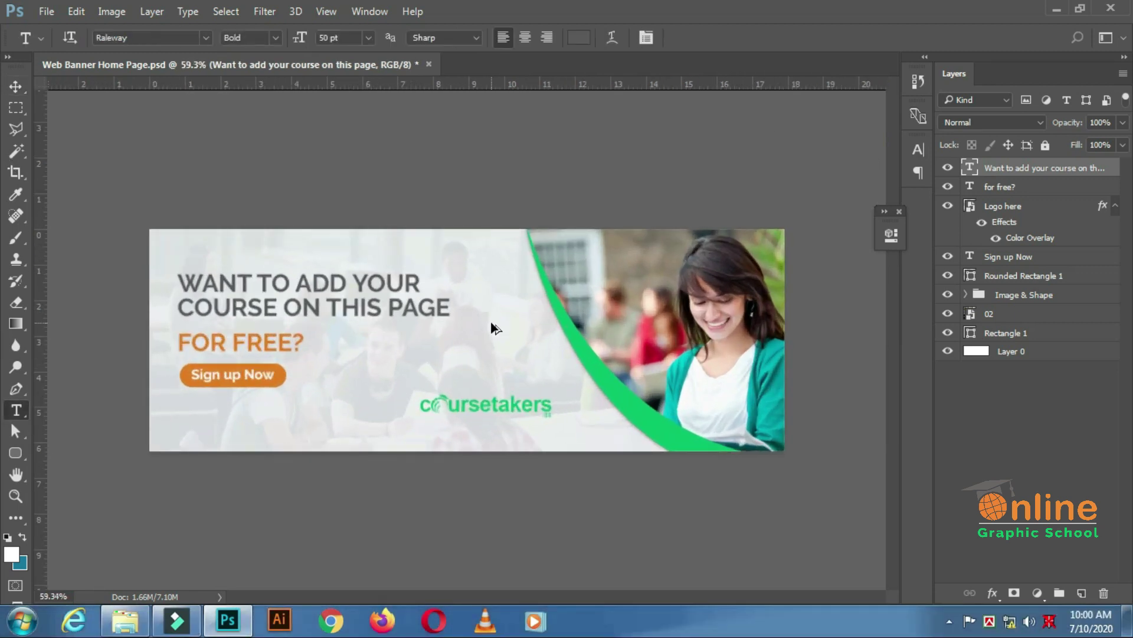
{"action": "left_click", "coordinate": [16, 86]}
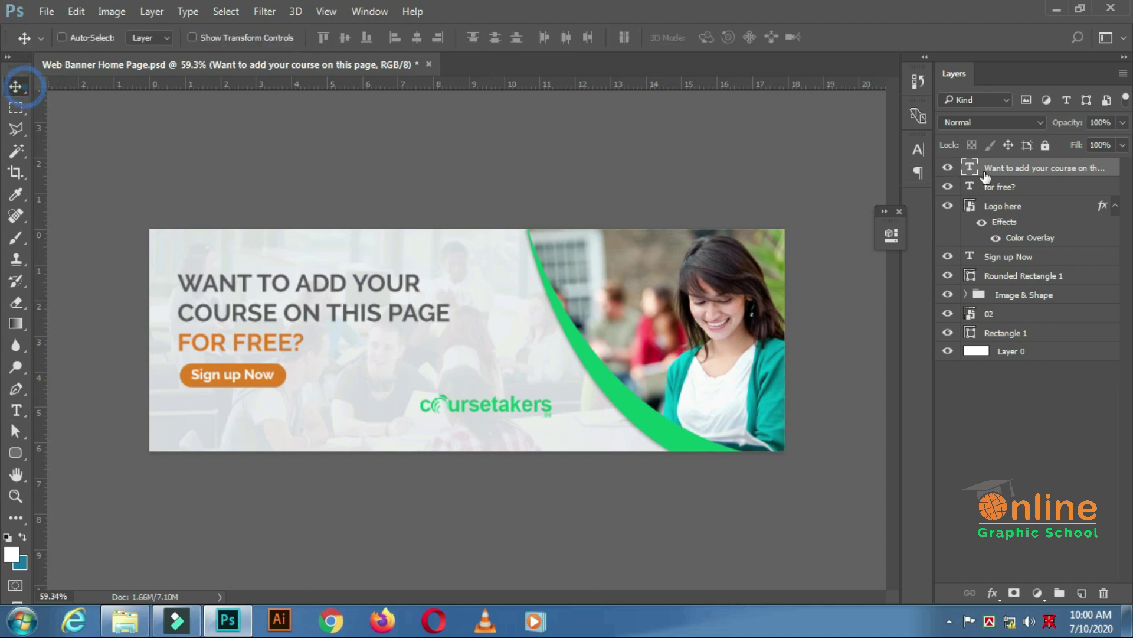
{"action": "left_click", "coordinate": [919, 149]}
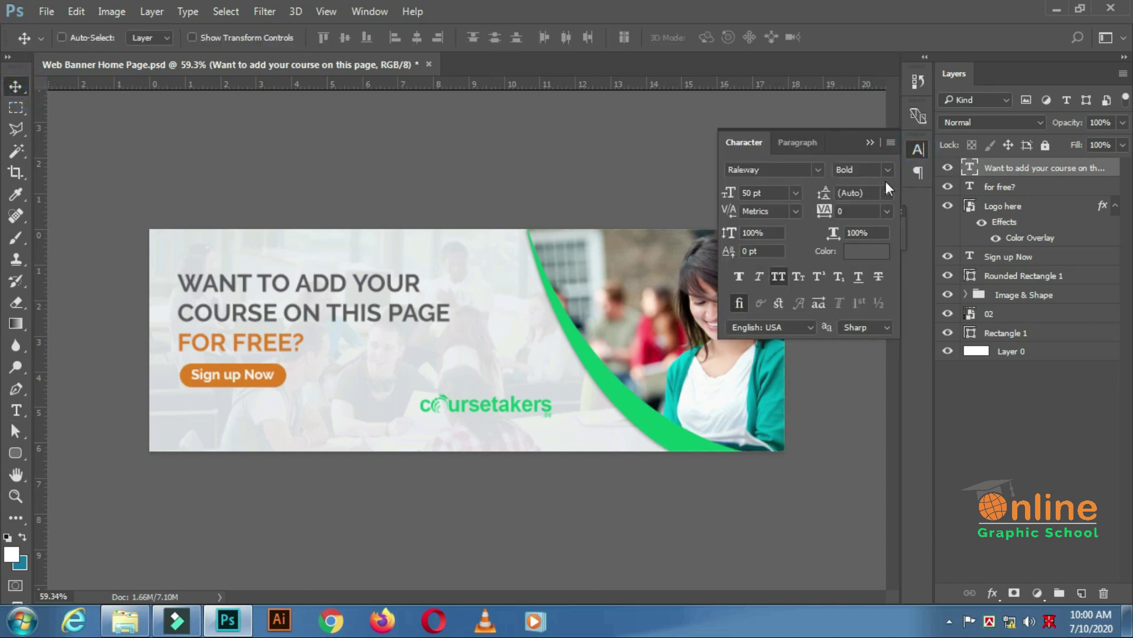
{"action": "left_click", "coordinate": [825, 195]}
{"action": "type", "text": "50"}
{"action": "key", "text": "Return"}
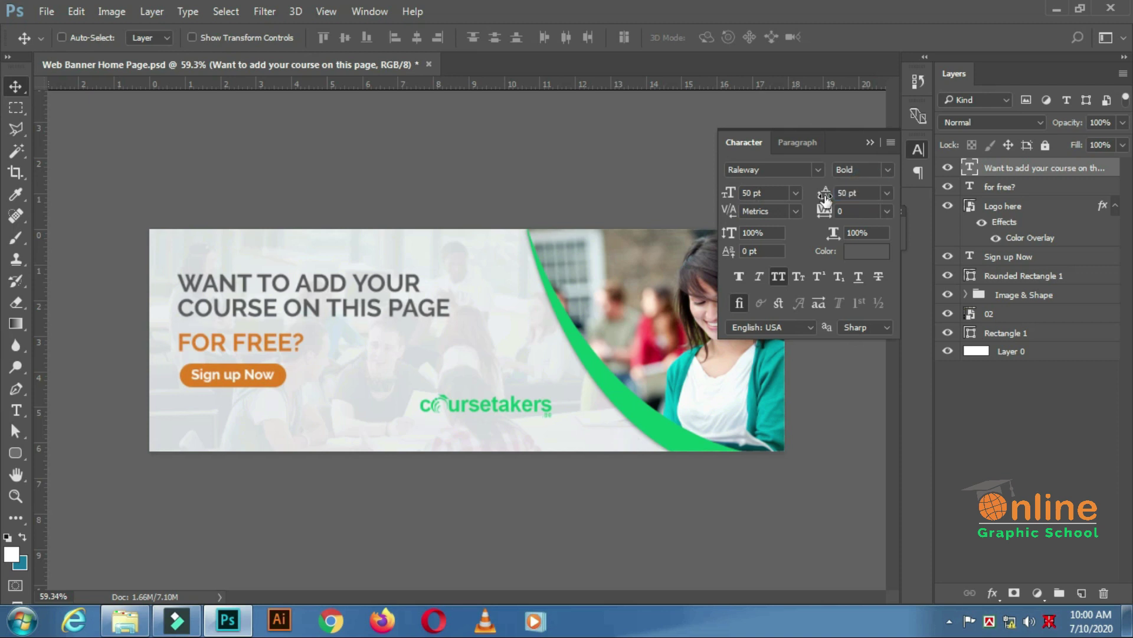
{"action": "left_click", "coordinate": [862, 193]}
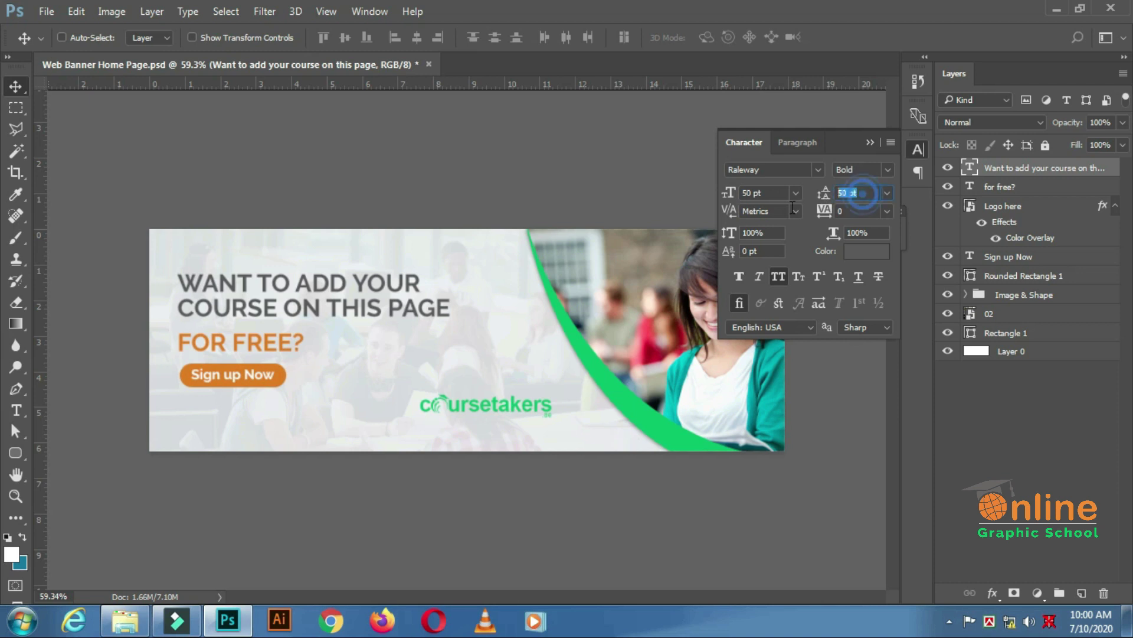
{"action": "type", "text": "52"}
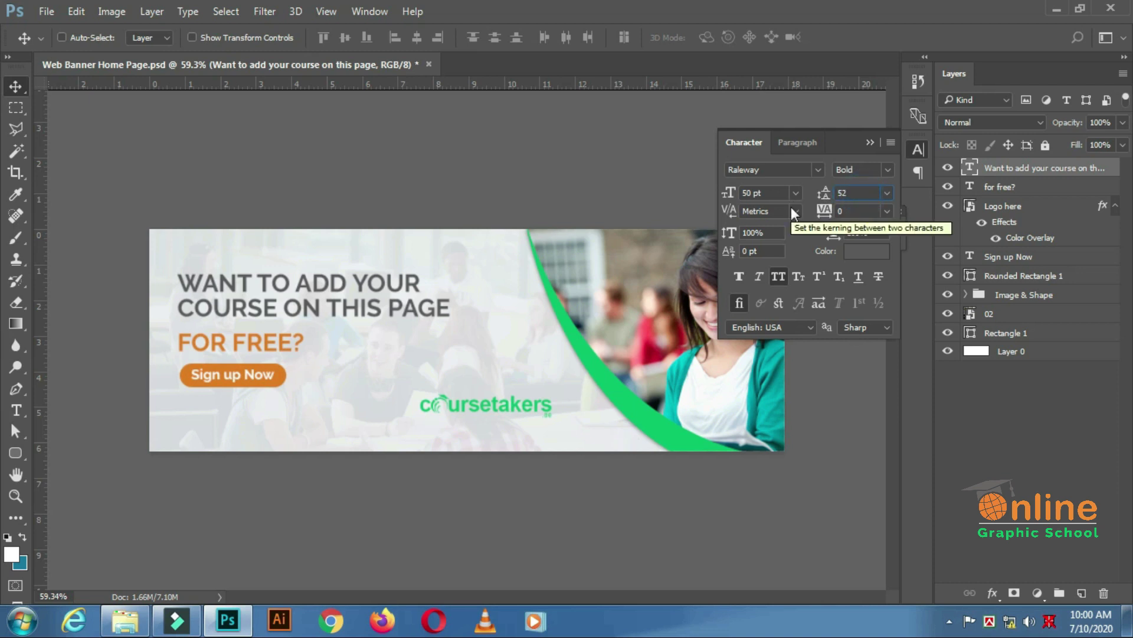
{"action": "key", "text": "Return"}
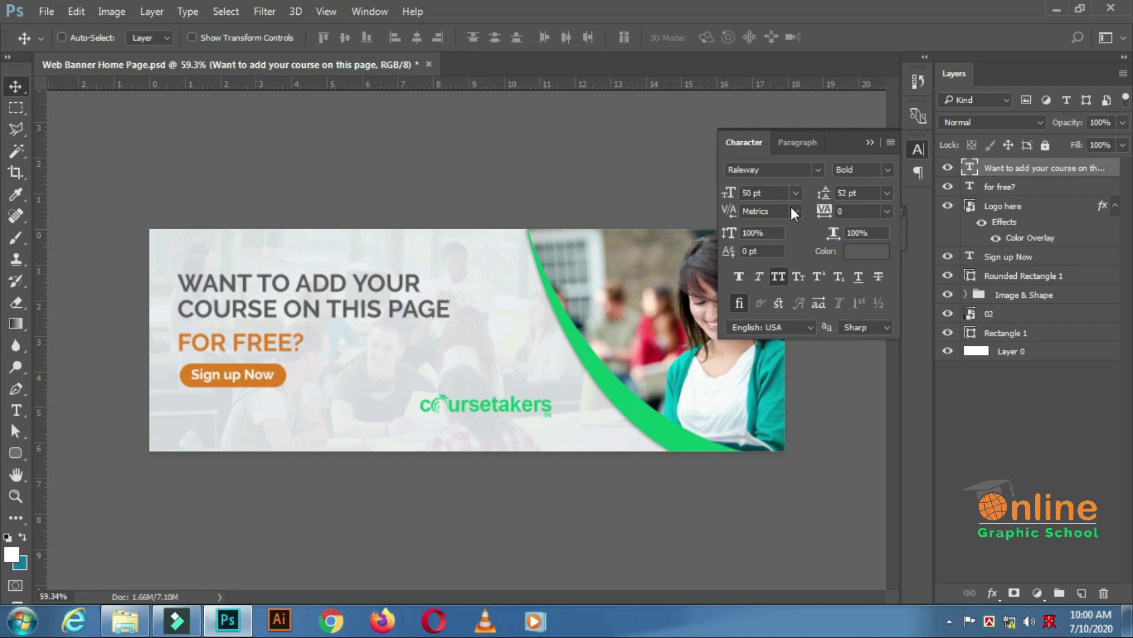
- Set the two-line headline's leading to 55 pt
{"action": "left_click_drag", "start_coordinate": [870, 193], "coordinate": [782, 210]}
{"action": "type", "text": "55"}
{"action": "key", "text": "Return"}
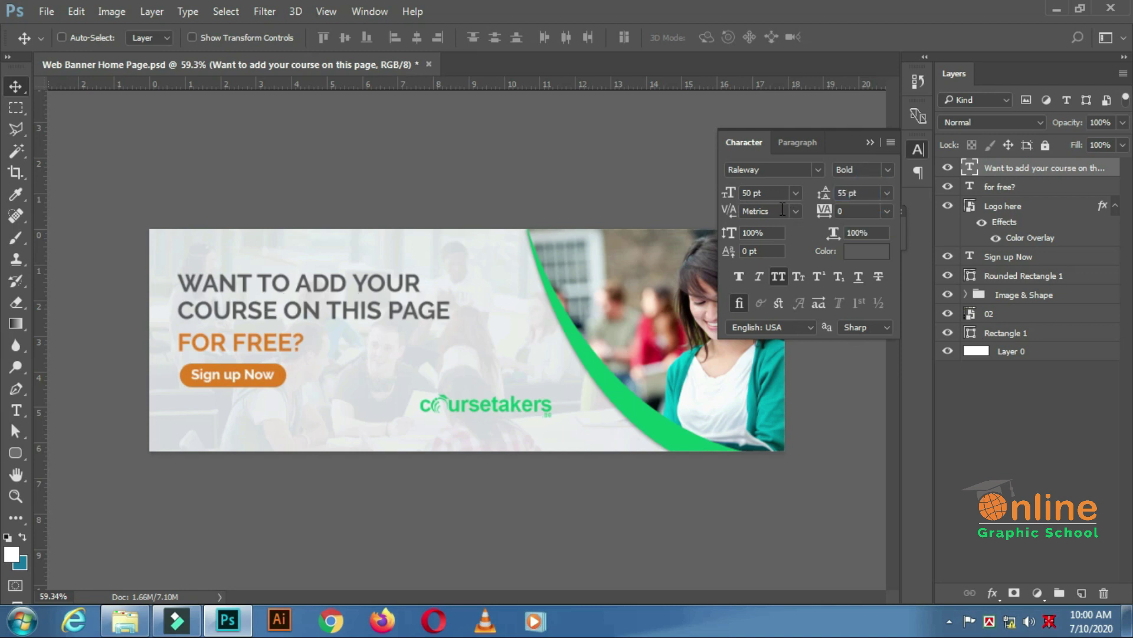
{"action": "left_click", "coordinate": [870, 143]}
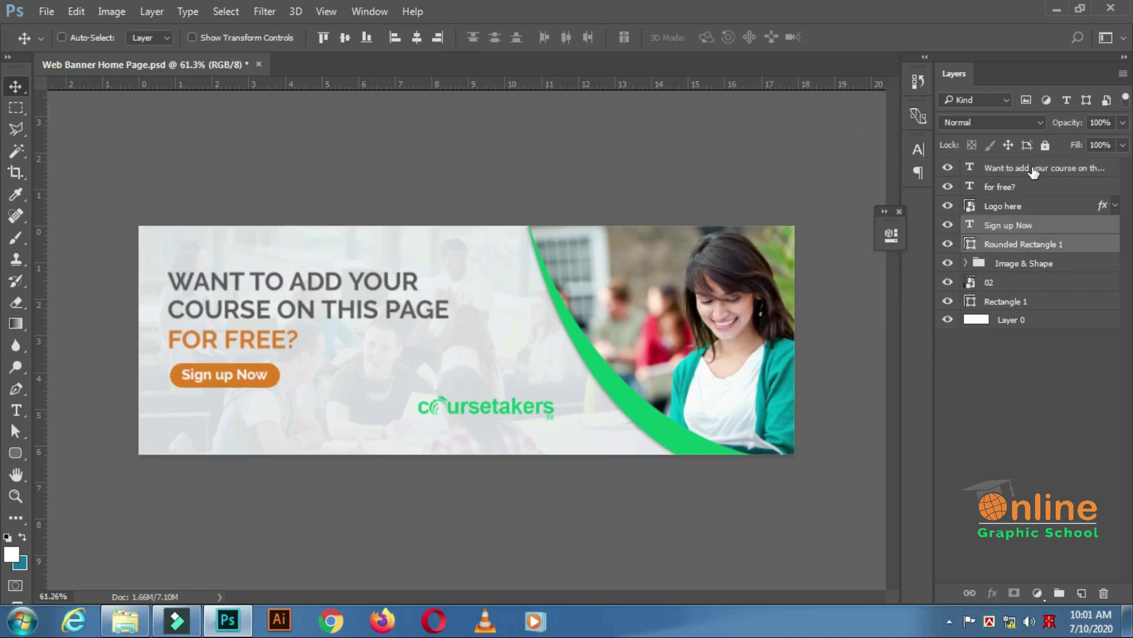
- Select the headline, "for free?", logo, "Sign up Now" and rounded rectangle layers and nudge them slightly down together
{"action": "left_click", "coordinate": [1033, 170]}
{"action": "left_click", "coordinate": [1030, 247], "text": "shift"}
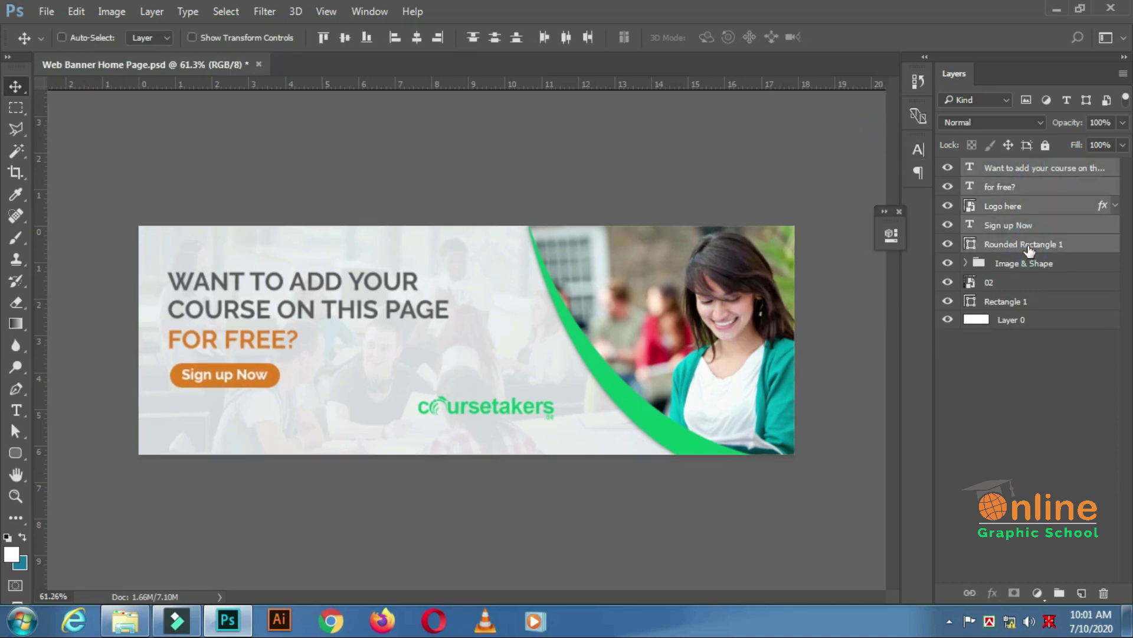
{"action": "key", "text": "Down"}
{"action": "key", "text": "Down"}
{"action": "key", "text": "Down"}
{"action": "key", "text": "Down"}
{"action": "key", "text": "Down"}
{"action": "key", "text": "Down"}
{"action": "key", "text": "Down"}
{"action": "key", "text": "Down"}
{"action": "key", "text": "Down"}
{"action": "key", "text": "Down"}
{"action": "key", "text": "Down"}
{"action": "key", "text": "Down"}
{"action": "key", "text": "Down"}
{"action": "key", "text": "Down"}
{"action": "key", "text": "Down"}
{"action": "key", "text": "Down"}
{"action": "key", "text": "Down"}
{"action": "key", "text": "Down"}
{"action": "key", "text": "Down"}
{"action": "key", "text": "Down"}
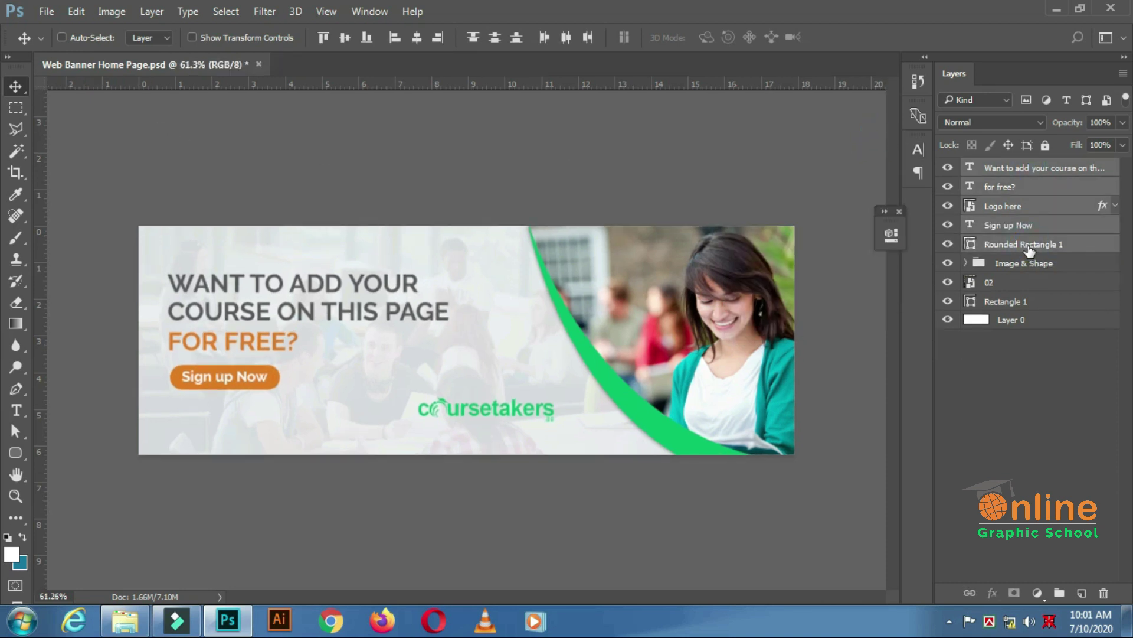
{"action": "key", "text": "Down"}
{"action": "key", "text": "Down"}
{"action": "key", "text": "Down"}
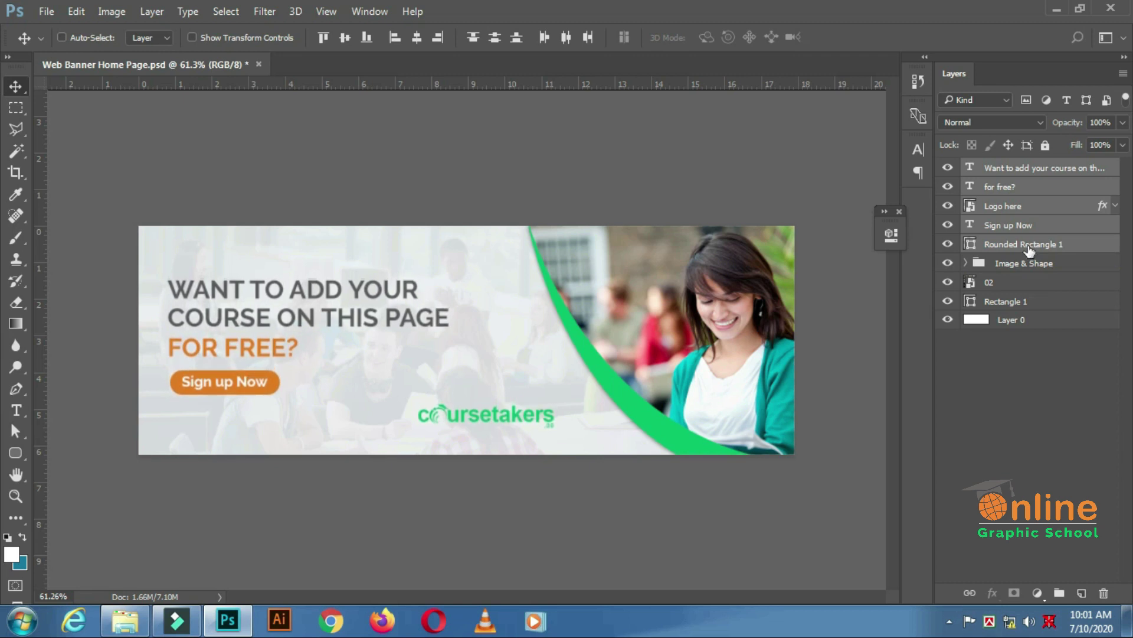
{"action": "key", "text": "Down"}
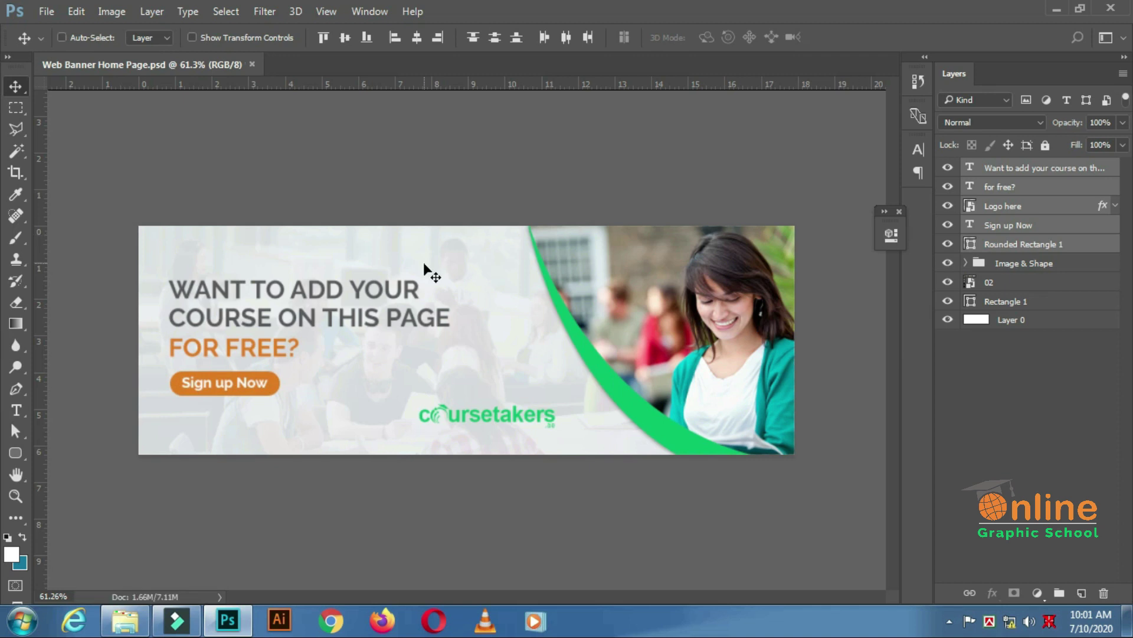
- Group all the banner's layers, from the headline text down to Layer 0, into one group
{"action": "key", "text": "ctrl+minus"}
{"action": "key", "text": "ctrl+plus"}
{"action": "scroll", "coordinate": [425, 265], "scroll_direction": "up", "scroll_amount": 2}
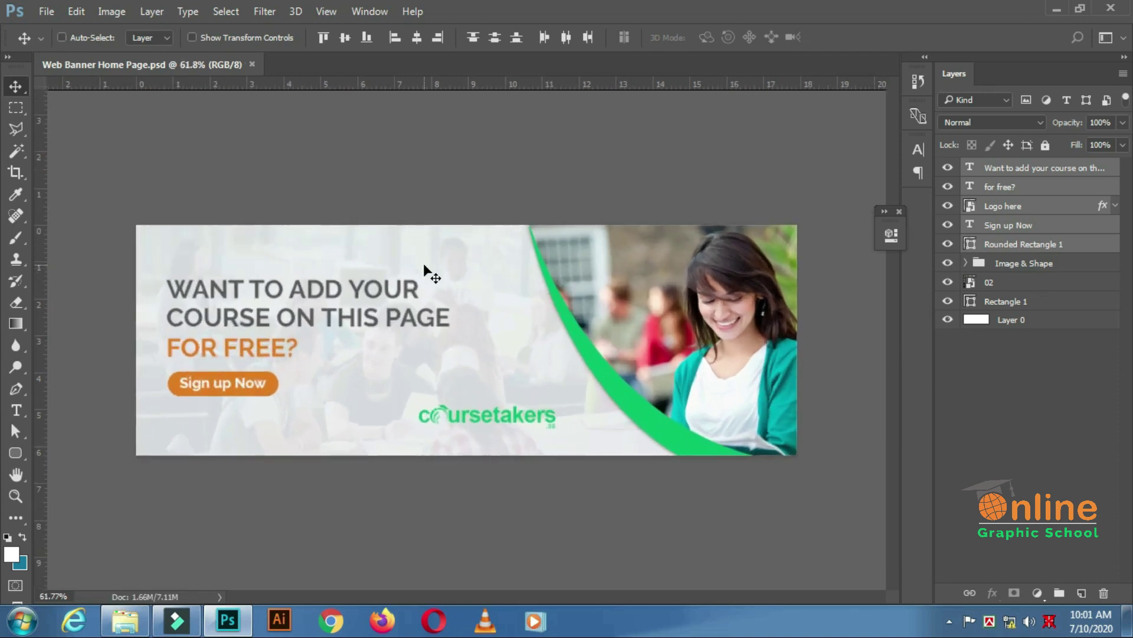
{"action": "scroll", "coordinate": [424, 266], "scroll_direction": "down", "scroll_amount": 2}
{"action": "left_click", "coordinate": [992, 376]}
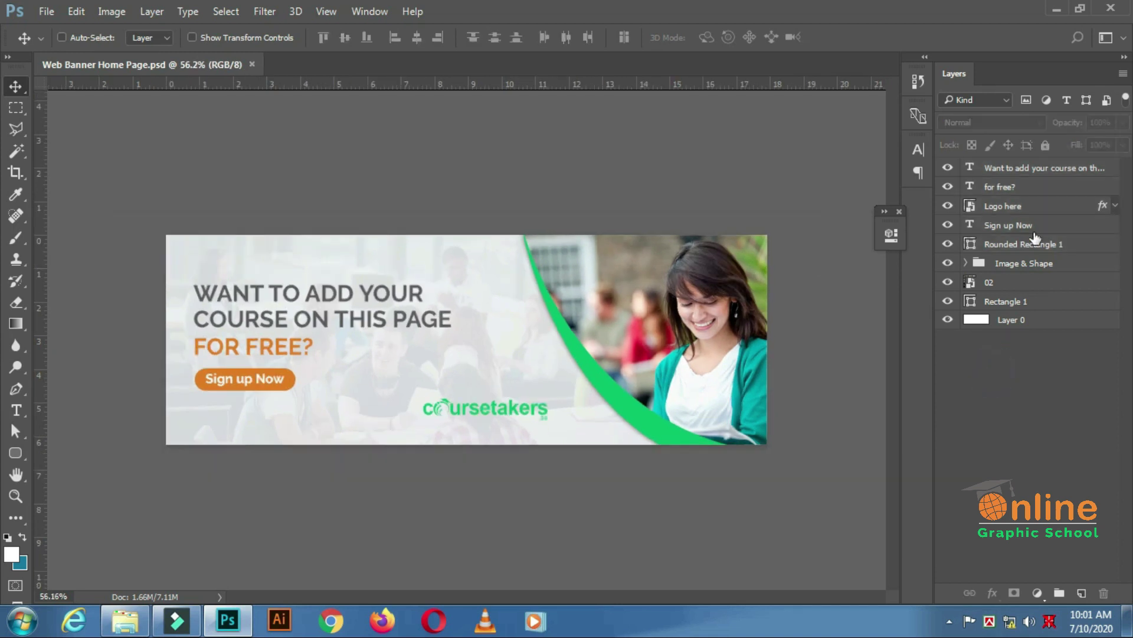
{"action": "left_click", "coordinate": [1039, 169]}
{"action": "left_click", "coordinate": [1027, 324], "text": "shift"}
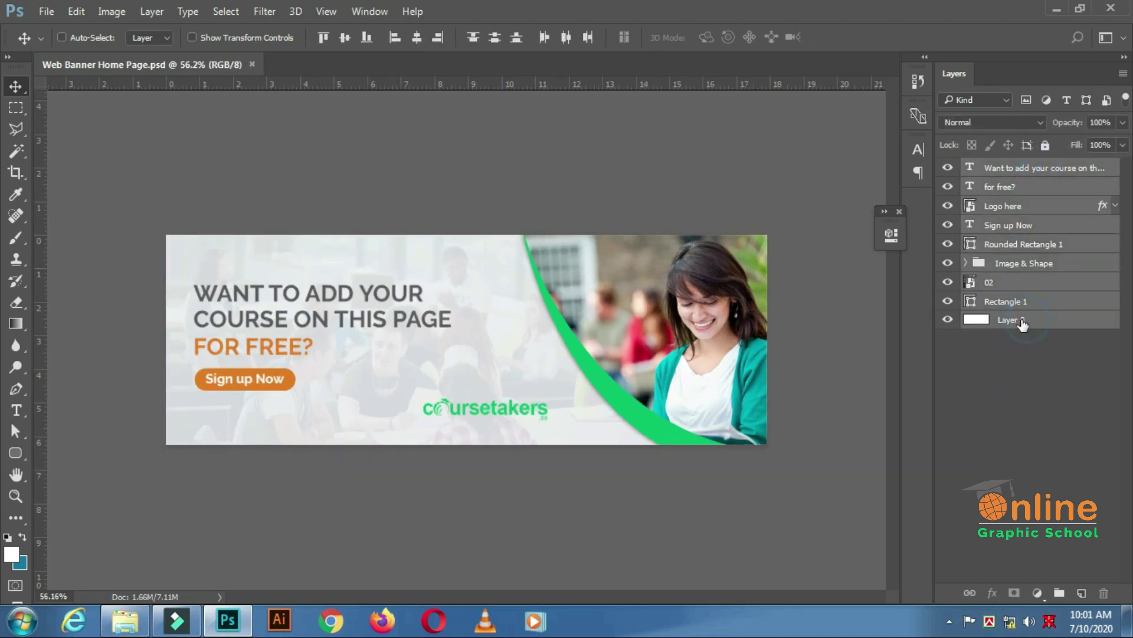
{"action": "key", "text": "ctrl"}
{"action": "key", "text": "ctrl+g"}
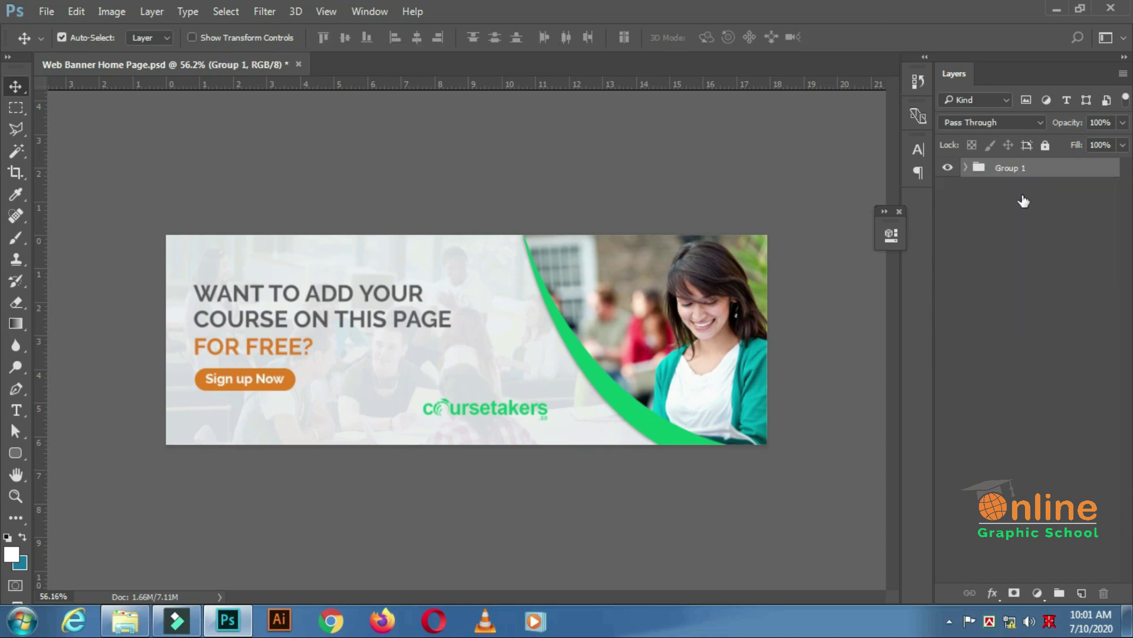
- Duplicate Group 1, hide the original group and expand the copy to show its layers
{"action": "left_click_drag", "start_coordinate": [1048, 174], "coordinate": [1083, 592]}
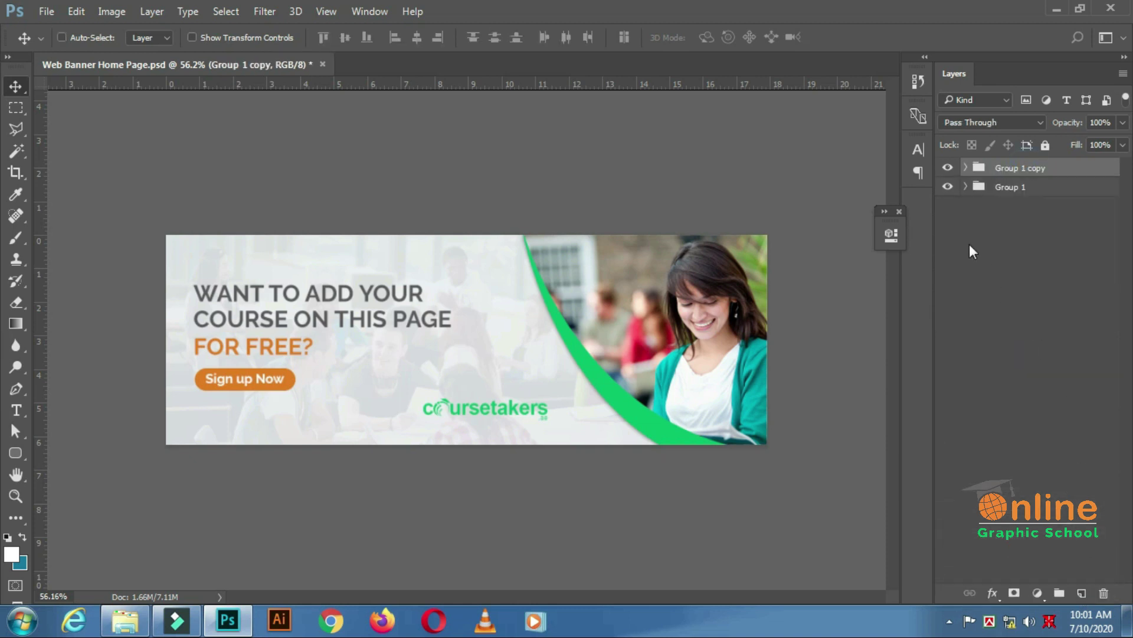
{"action": "left_click", "coordinate": [948, 187]}
{"action": "left_click", "coordinate": [966, 168]}
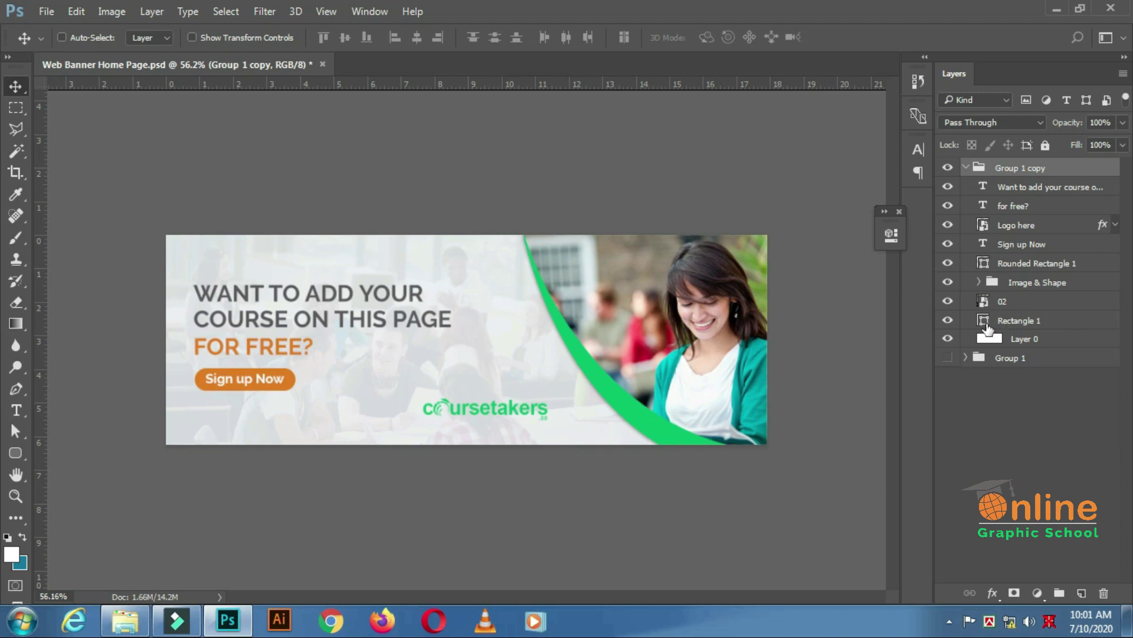
- Change the fill of Rectangle 1 in the copied group to dark grey 4c4c4c and save the document
{"action": "left_click", "coordinate": [947, 320]}
{"action": "left_click", "coordinate": [948, 320]}
{"action": "double_click", "coordinate": [985, 322]}
{"action": "left_click_drag", "start_coordinate": [725, 374], "coordinate": [674, 374]}
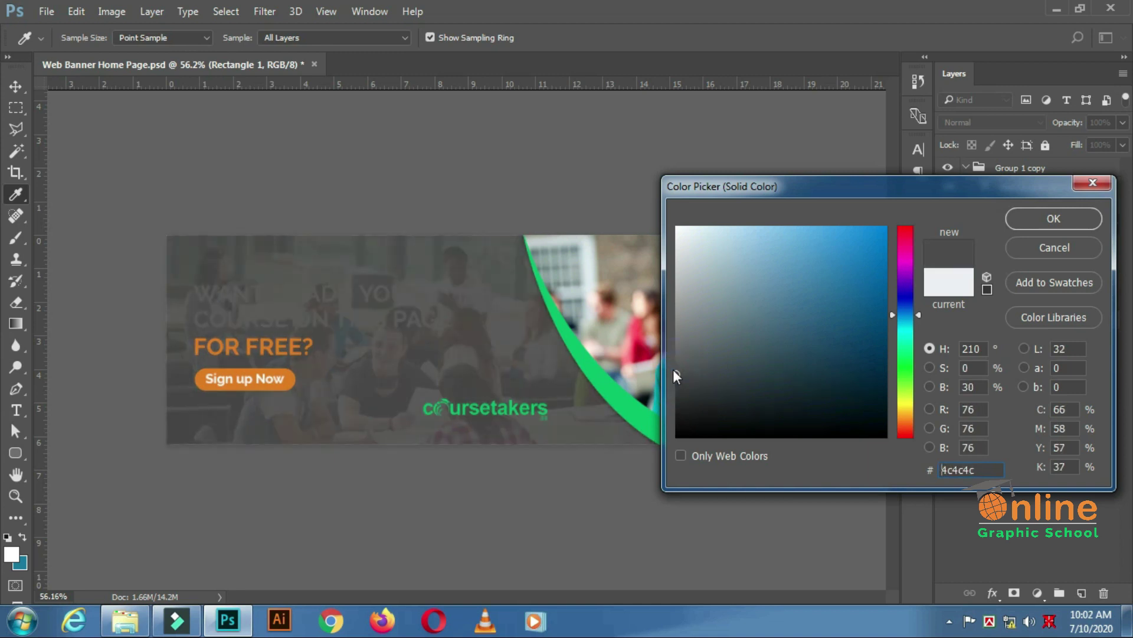
{"action": "left_click", "coordinate": [1065, 221]}
{"action": "key", "text": "ctrl+s"}
- Recolor the two-line headline text with the green sampled from the curved shape, 0cbd63
{"action": "left_click", "coordinate": [1059, 189]}
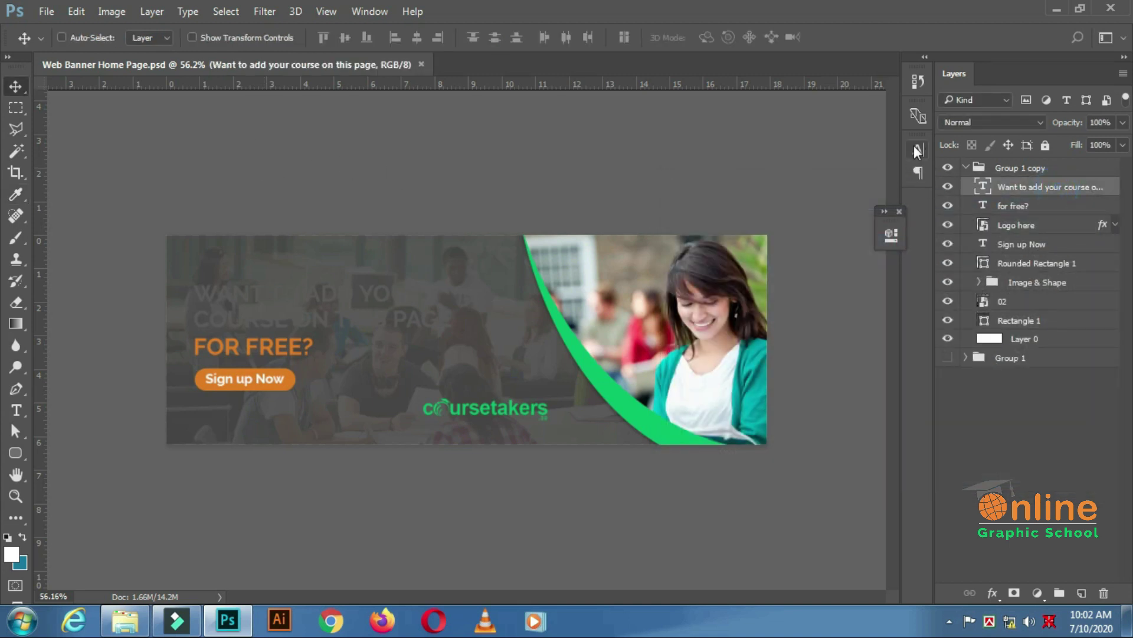
{"action": "left_click", "coordinate": [916, 148]}
{"action": "left_click", "coordinate": [862, 254]}
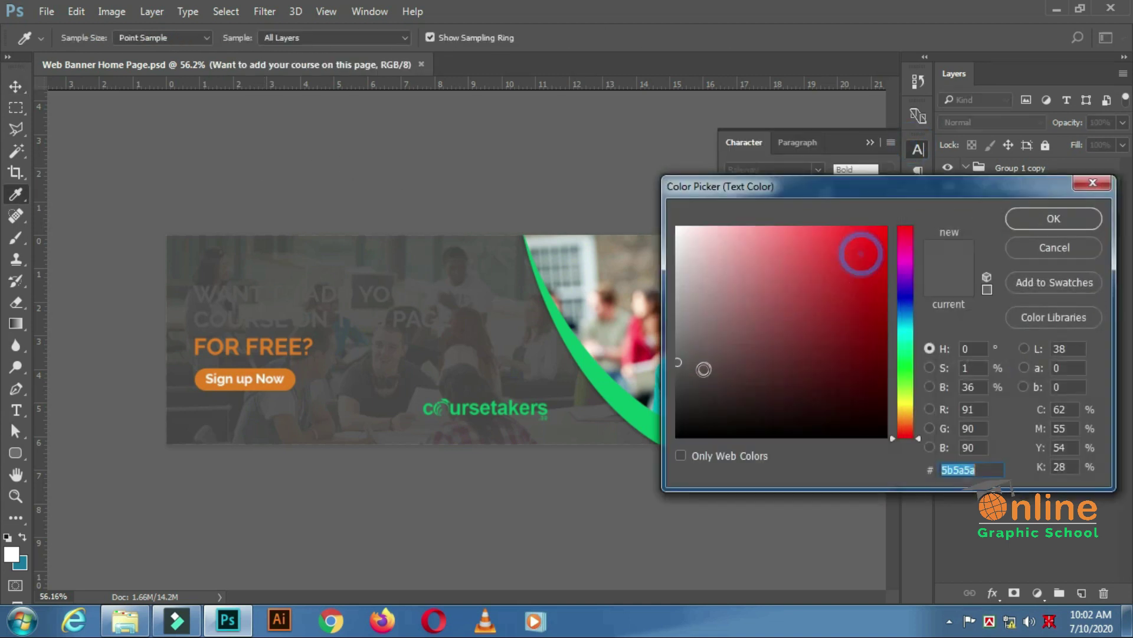
{"action": "left_click", "coordinate": [636, 406]}
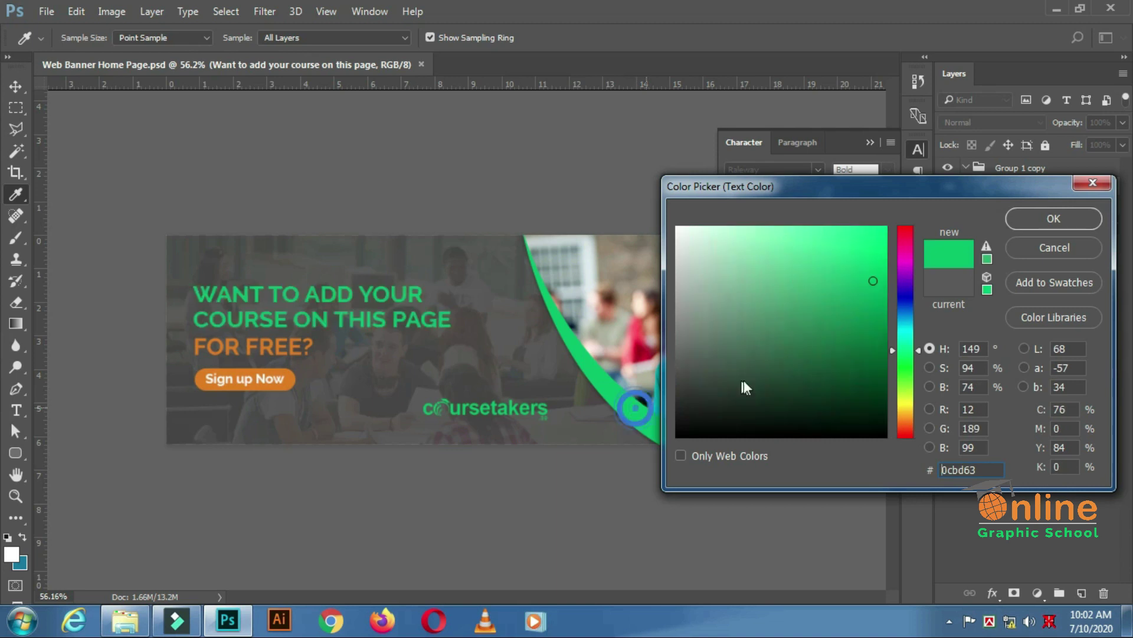
{"action": "left_click", "coordinate": [1022, 218]}
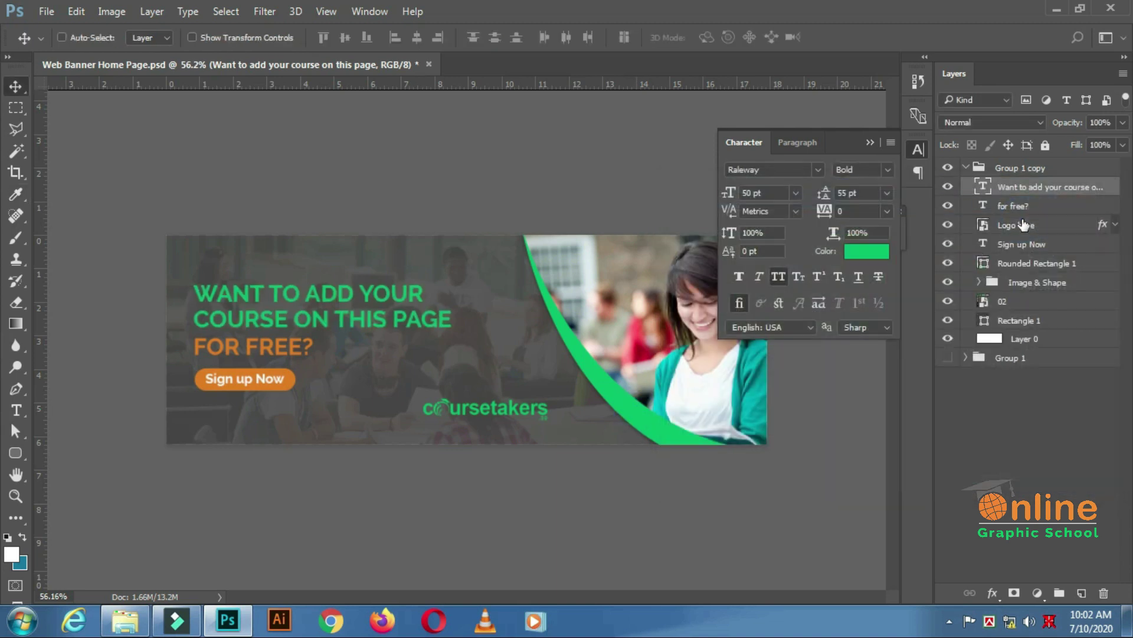
{"action": "left_click", "coordinate": [870, 142]}
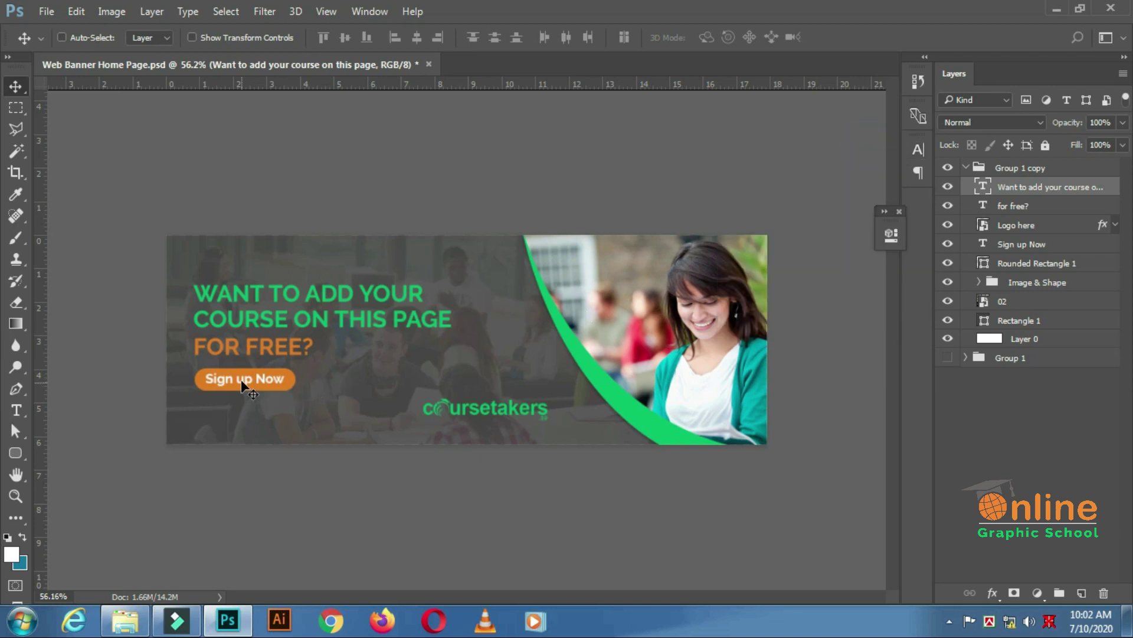
- Set the opacity of background photo layer 02 to 21% and save the document
{"action": "scroll", "coordinate": [243, 371], "scroll_direction": "up", "scroll_amount": 3}
{"action": "scroll", "coordinate": [243, 371], "scroll_direction": "down", "scroll_amount": 4}
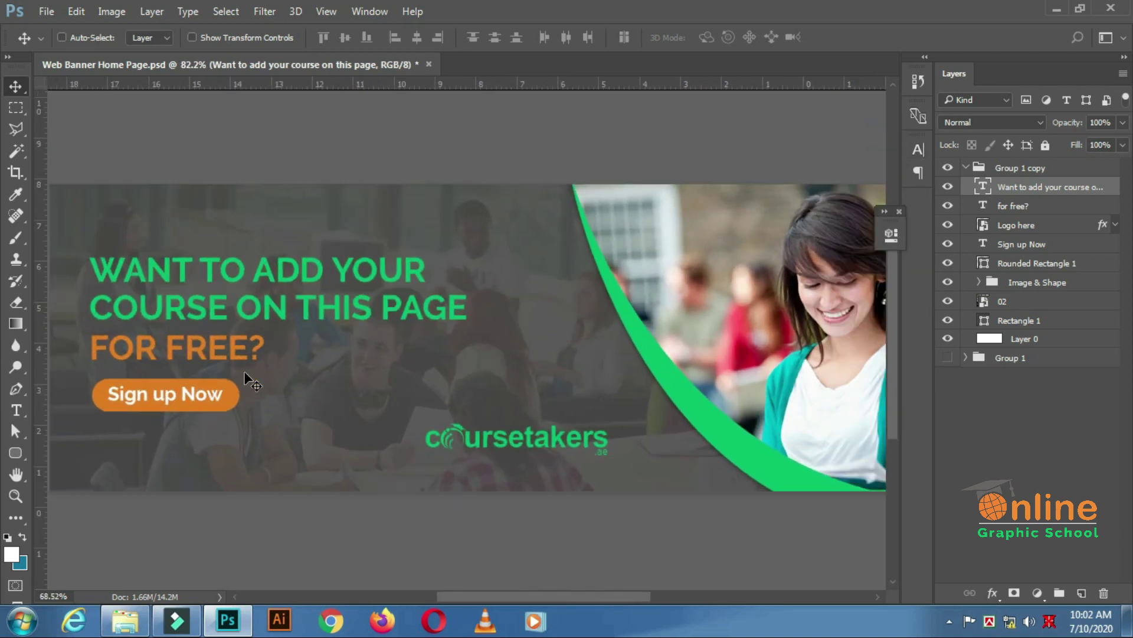
{"action": "scroll", "coordinate": [210, 327], "scroll_direction": "up", "scroll_amount": 4}
{"action": "scroll", "coordinate": [126, 338], "scroll_direction": "down", "scroll_amount": 4}
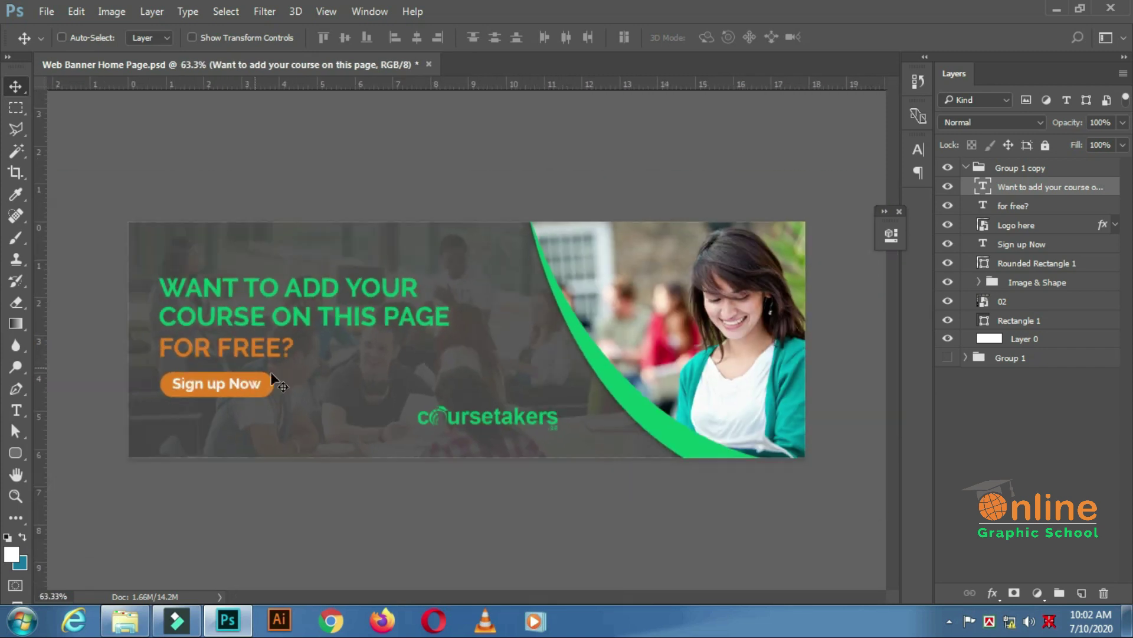
{"action": "scroll", "coordinate": [453, 426], "scroll_direction": "up", "scroll_amount": 2}
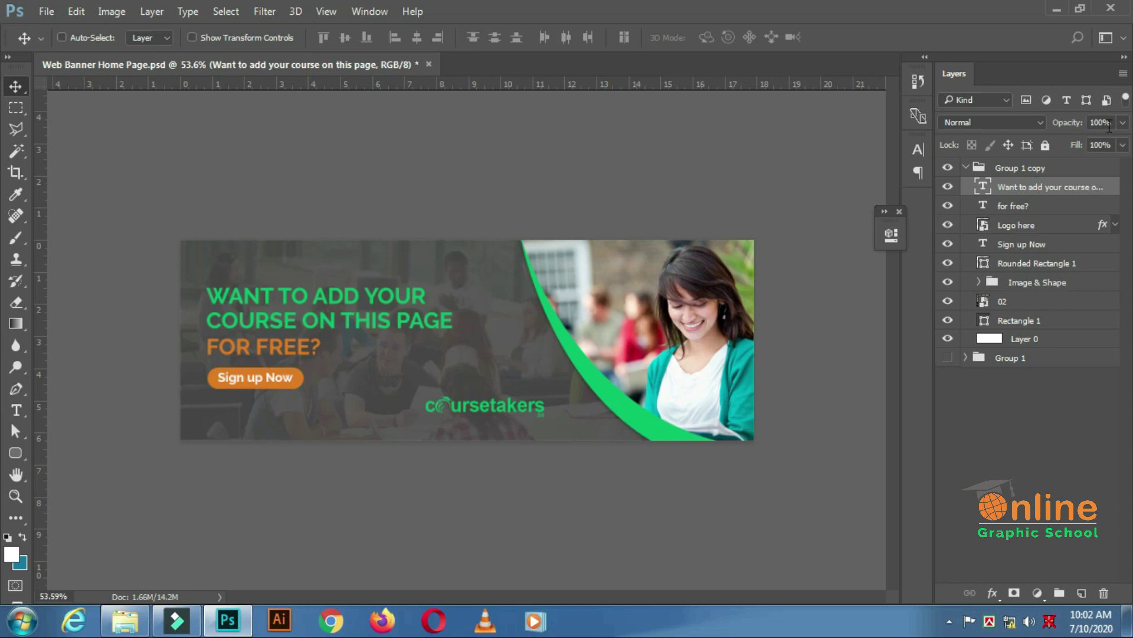
{"action": "left_click", "coordinate": [1016, 304]}
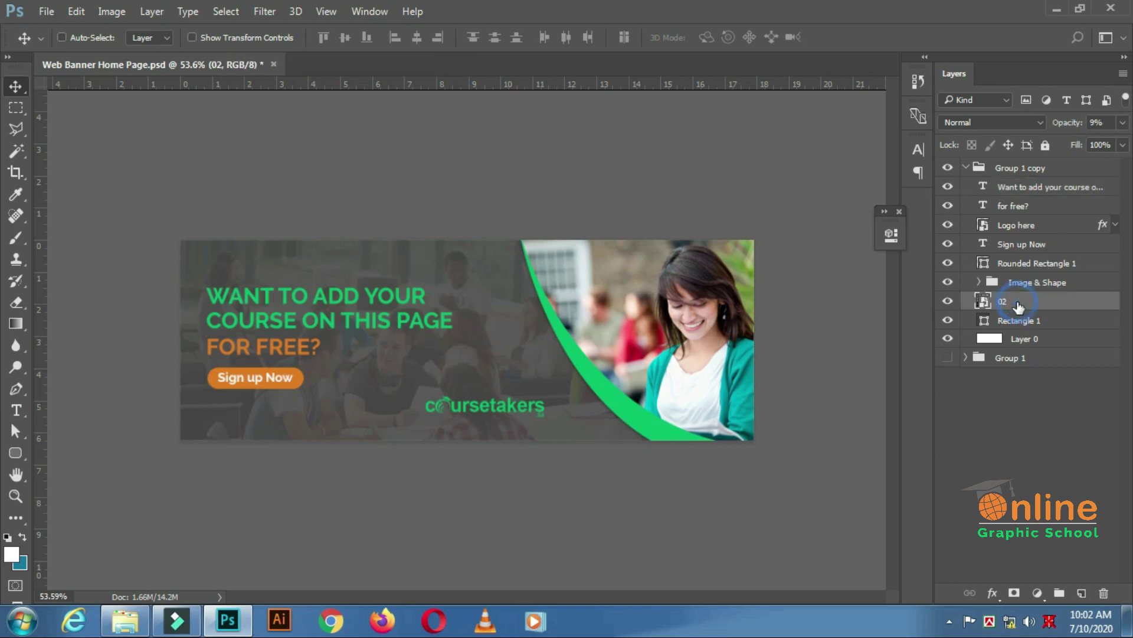
{"action": "left_click", "coordinate": [1102, 122]}
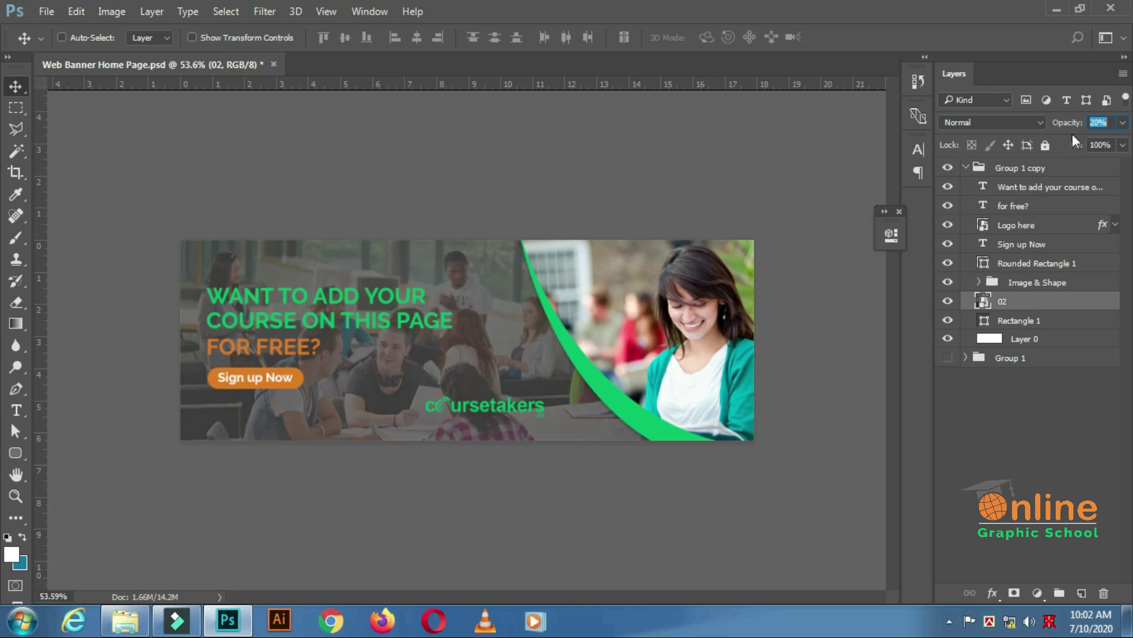
{"action": "key", "text": "Return"}
{"action": "scroll", "coordinate": [524, 372], "scroll_direction": "down", "scroll_amount": 4}
{"action": "scroll", "coordinate": [524, 372], "scroll_direction": "up", "scroll_amount": 6}
{"action": "key", "text": "ctrl+s"}
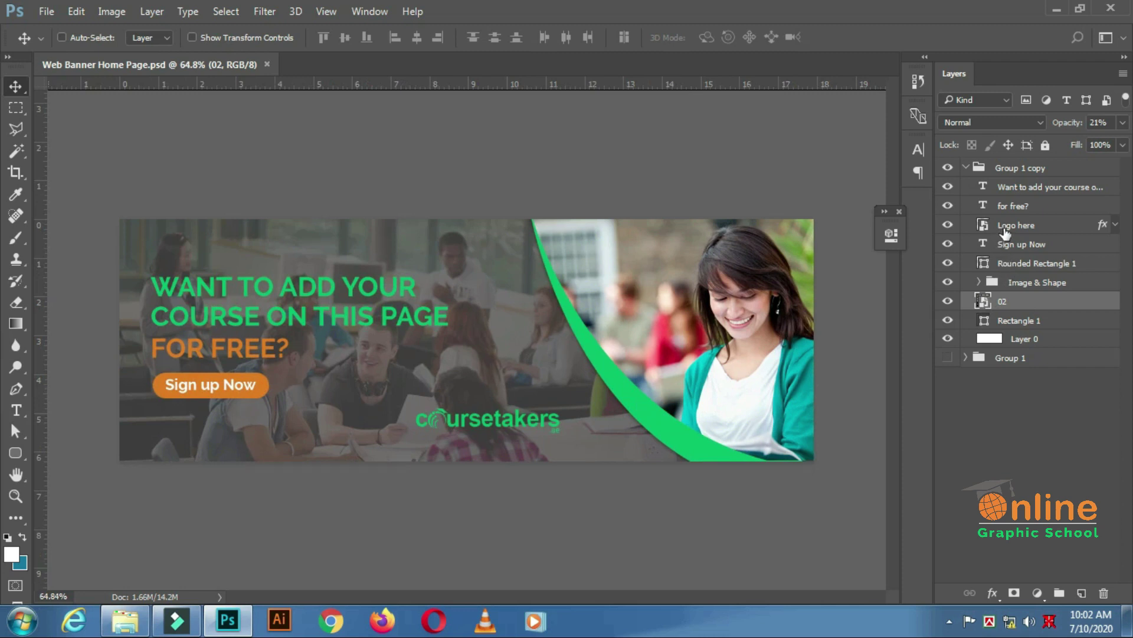
- Expand the Image & Shape group and delete the layer effects from Shape 1
{"action": "left_click", "coordinate": [979, 282]}
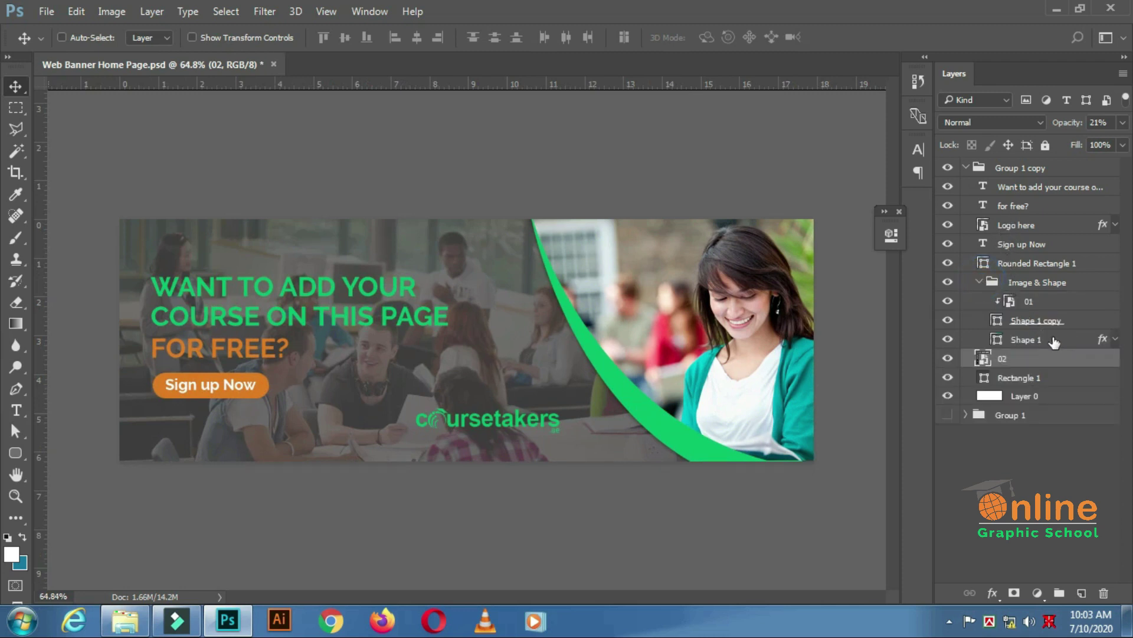
{"action": "left_click", "coordinate": [1115, 338]}
{"action": "left_click_drag", "start_coordinate": [1074, 370], "coordinate": [1105, 594]}
- Add a Drop Shadow effect to the Shape 1 copy layer, keeping the banner's curve in view beside the settings
{"action": "left_click", "coordinate": [1021, 321]}
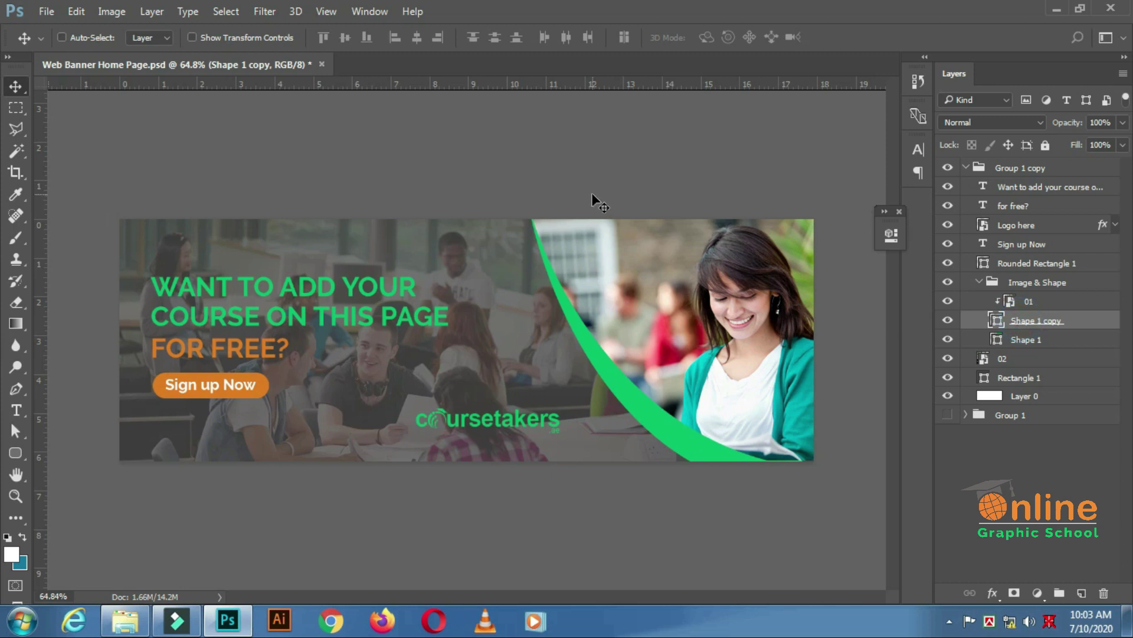
{"action": "left_click", "coordinate": [994, 593]}
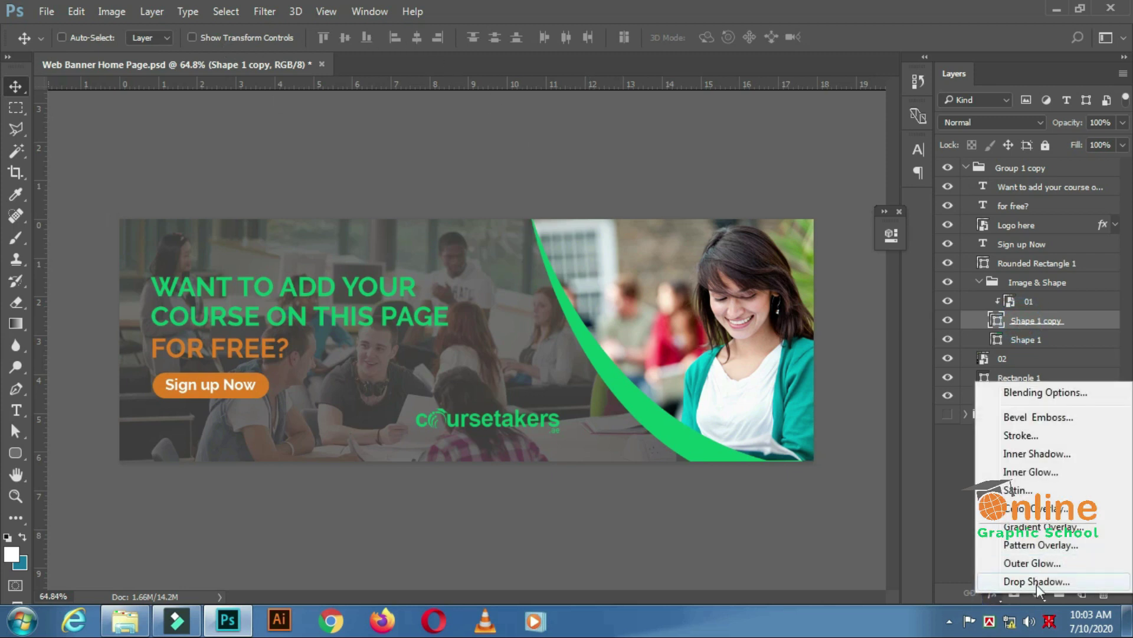
{"action": "left_click", "coordinate": [1036, 581]}
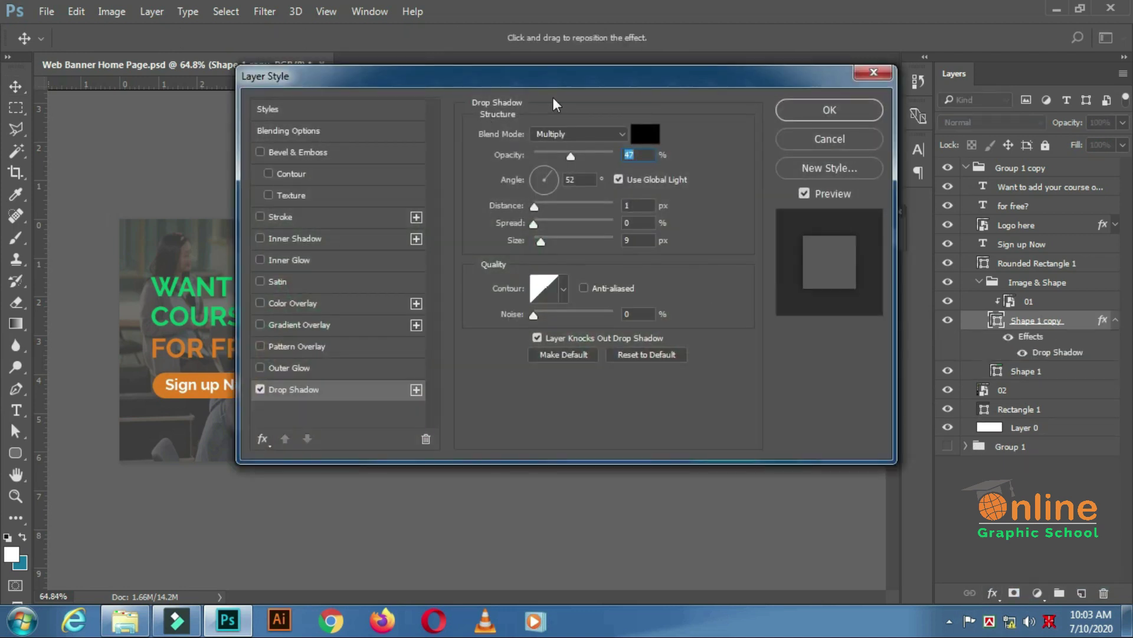
{"action": "left_click_drag", "start_coordinate": [509, 70], "coordinate": [1080, 99]}
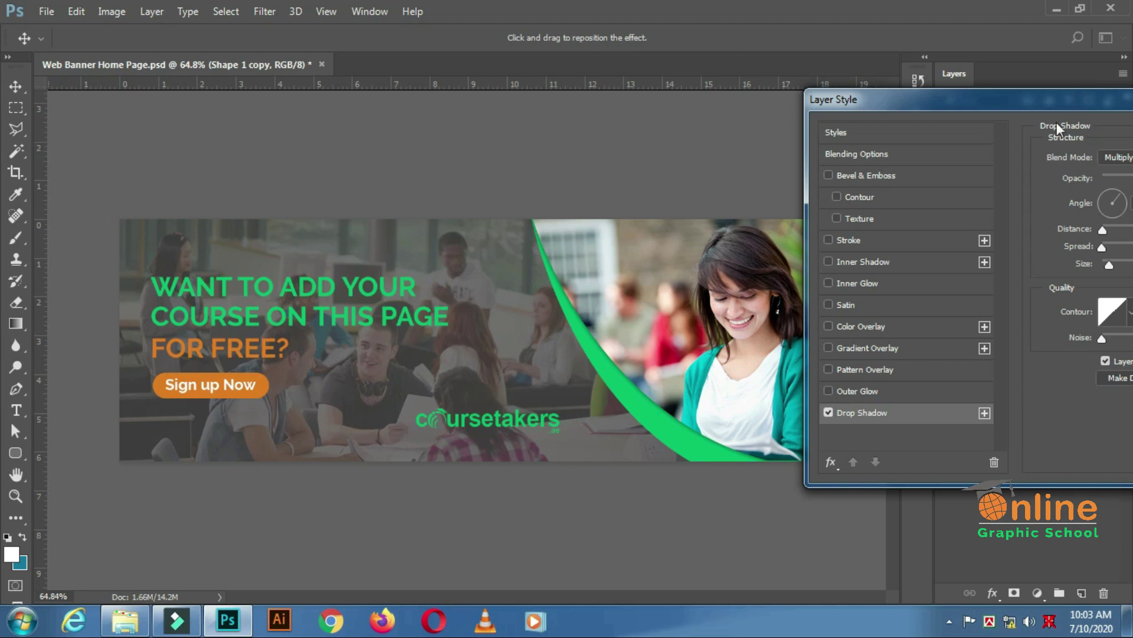
{"action": "left_click_drag", "start_coordinate": [1046, 104], "coordinate": [1009, 72]}
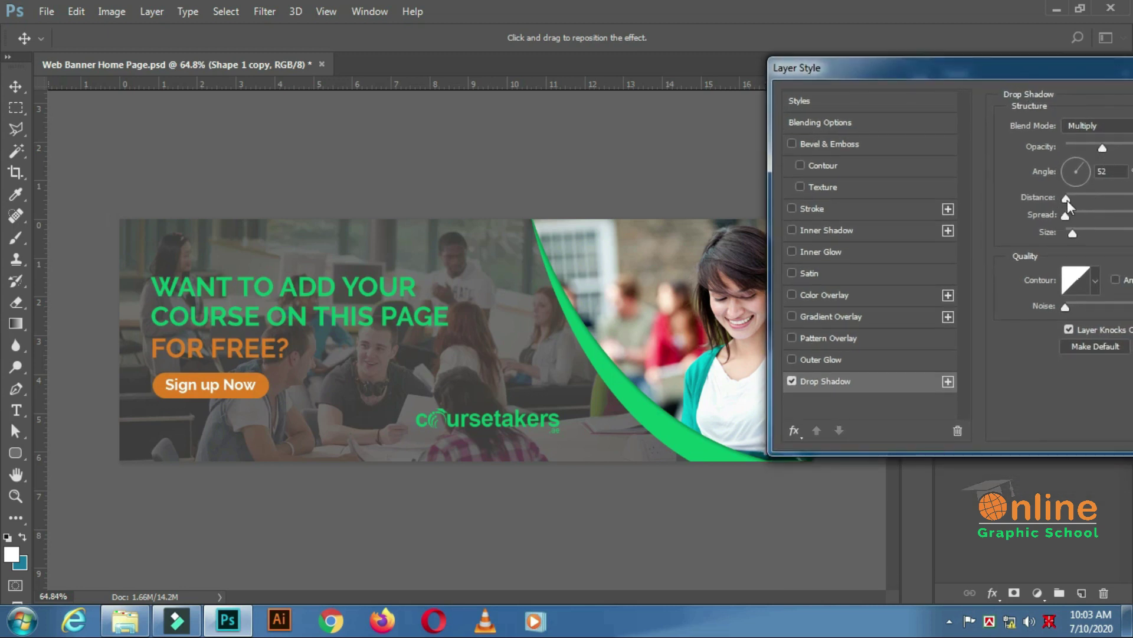
- Slightly increase the drop shadow's distance, size and opacity on Shape 1 copy, apply the style and save the document
{"action": "left_click_drag", "start_coordinate": [1068, 199], "coordinate": [1086, 231]}
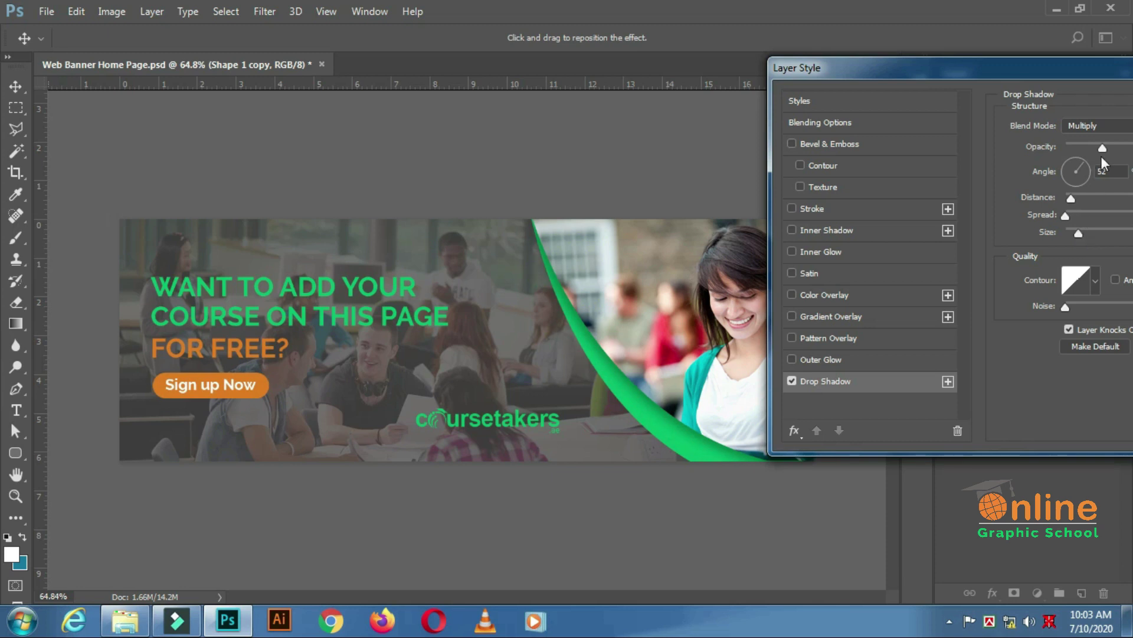
{"action": "mouse_move", "coordinate": [1102, 148]}
{"action": "left_mouse_down"}
{"action": "mouse_move", "coordinate": [1131, 152]}
{"action": "mouse_move", "coordinate": [1109, 153]}
{"action": "left_mouse_up"}
{"action": "left_click_drag", "start_coordinate": [992, 70], "coordinate": [661, 118]}
{"action": "left_click", "coordinate": [1040, 148]}
{"action": "scroll", "coordinate": [659, 380], "scroll_direction": "down", "scroll_amount": 4}
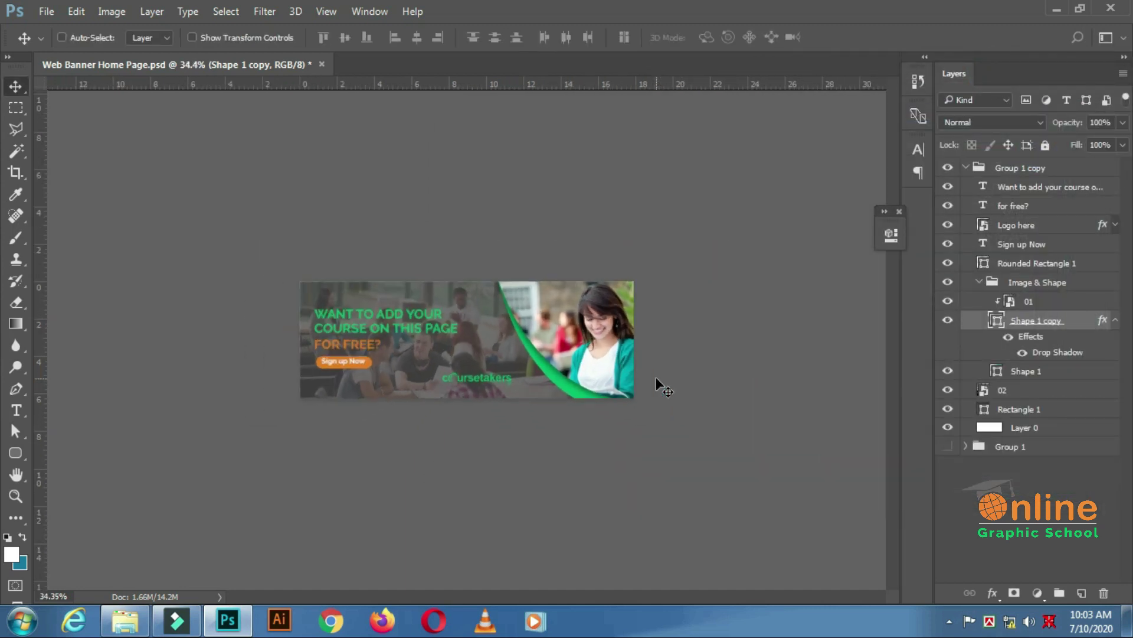
{"action": "scroll", "coordinate": [659, 380], "scroll_direction": "up", "scroll_amount": 4}
{"action": "scroll", "coordinate": [657, 379], "scroll_direction": "down", "scroll_amount": 2}
{"action": "key", "text": "ctrl+s"}
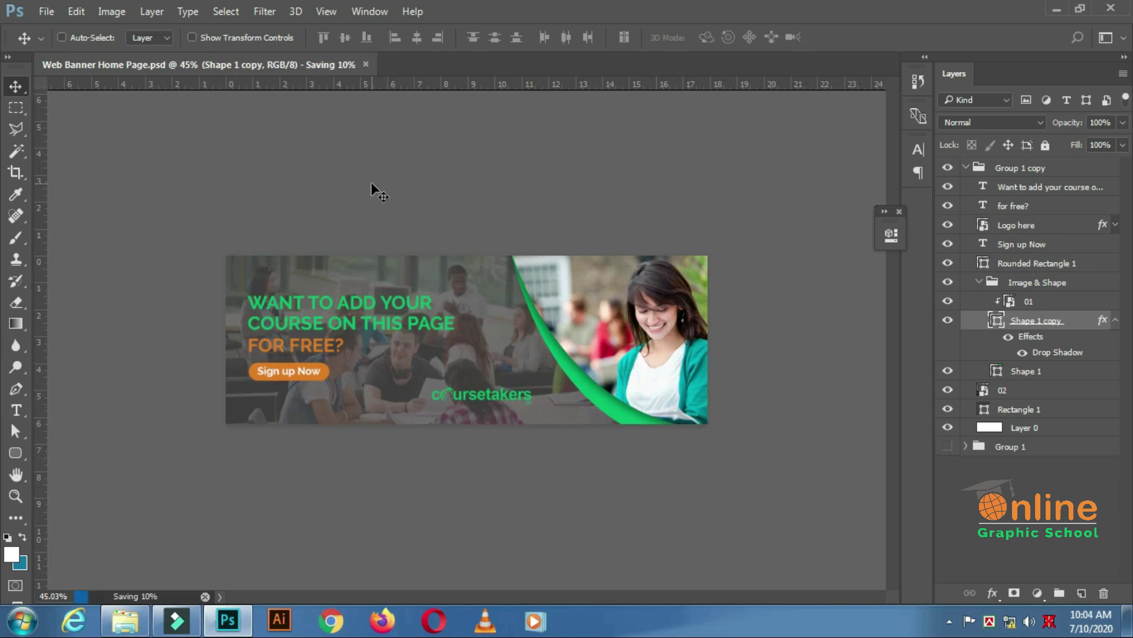
- Open the exported image "Web Banner Home Page 1" from the project folder and compare it with the light banner version
{"action": "left_click", "coordinate": [125, 619]}
{"action": "double_click", "coordinate": [383, 378]}
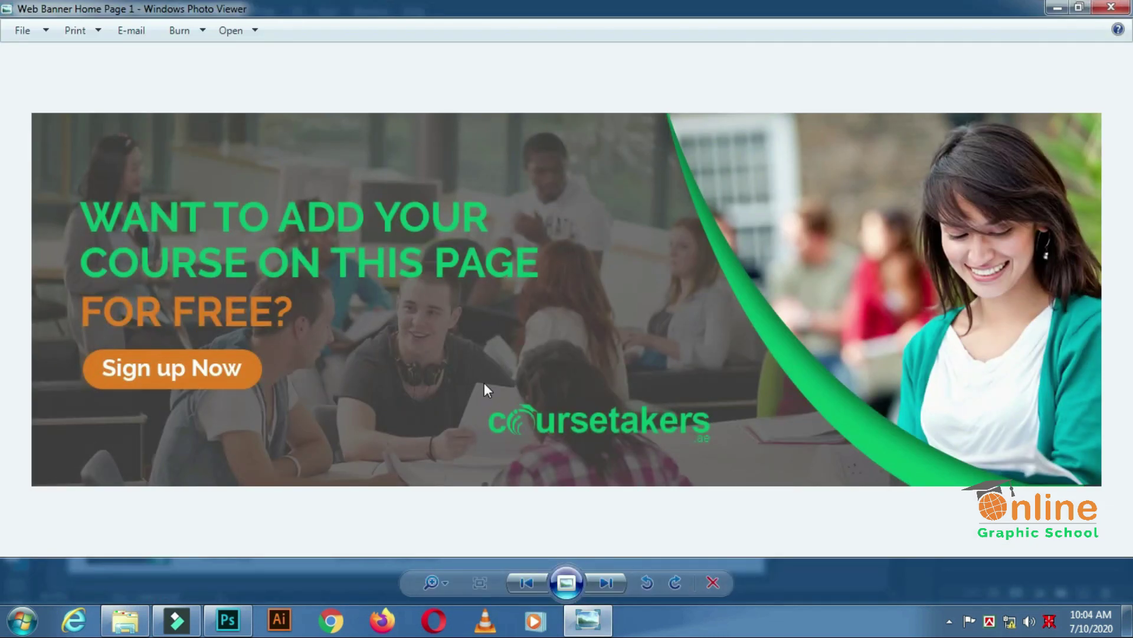
{"action": "key", "text": "Left"}
{"action": "key", "text": "Right"}
{"action": "key", "text": "Left"}
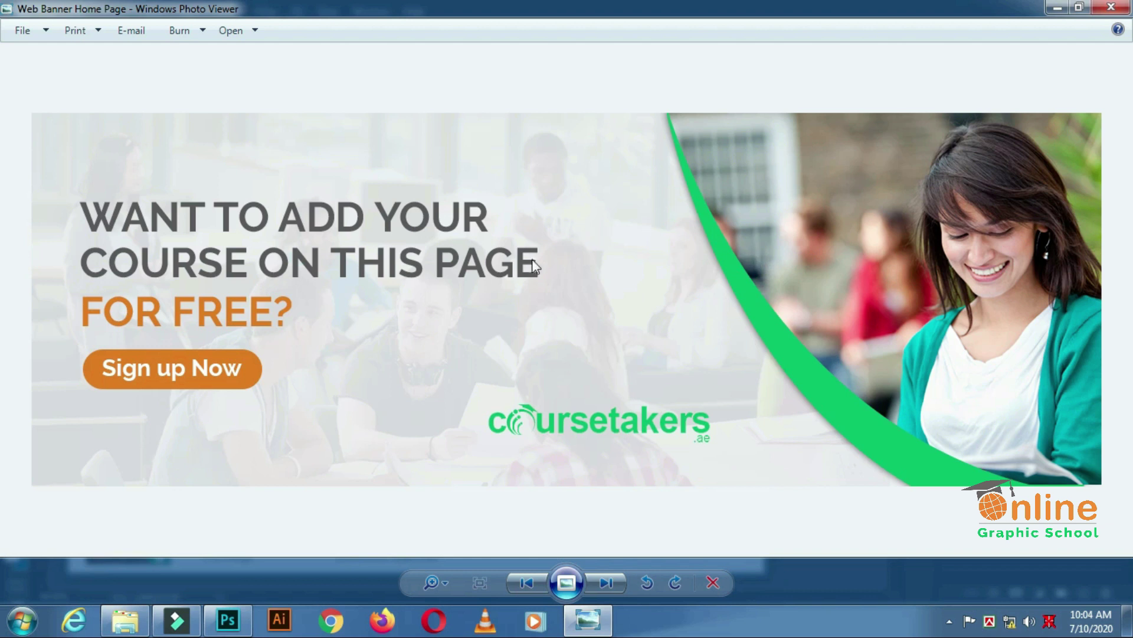
- Close the image viewer, the project folder window and the Web Banner Home Page.psd document
{"action": "left_click", "coordinate": [1111, 10]}
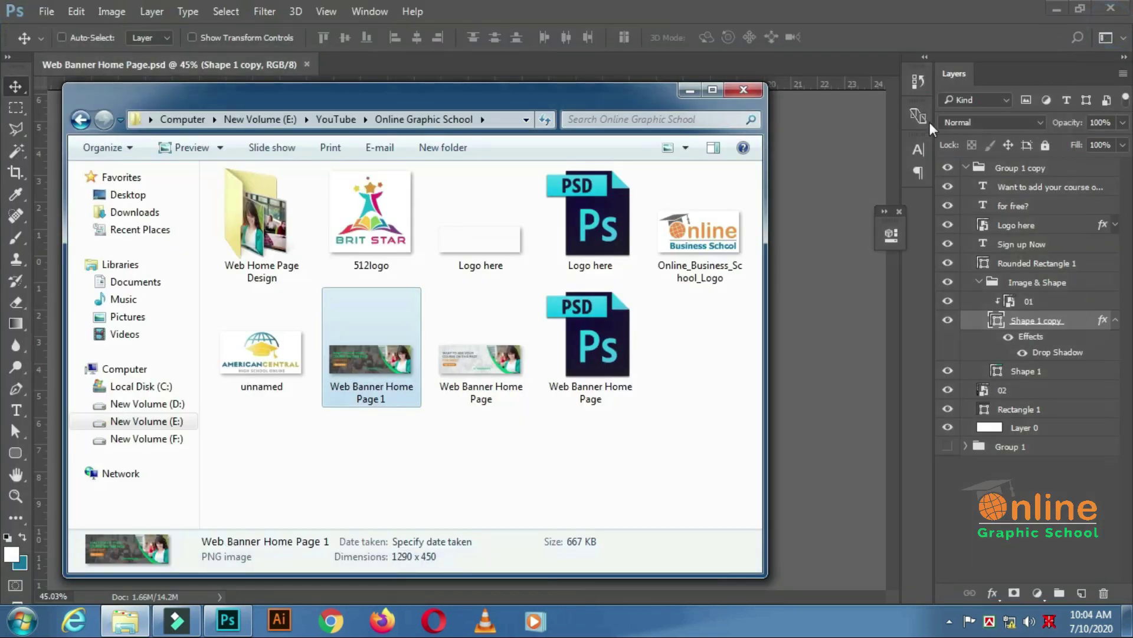
{"action": "left_click", "coordinate": [742, 89]}
{"action": "left_click", "coordinate": [306, 64]}
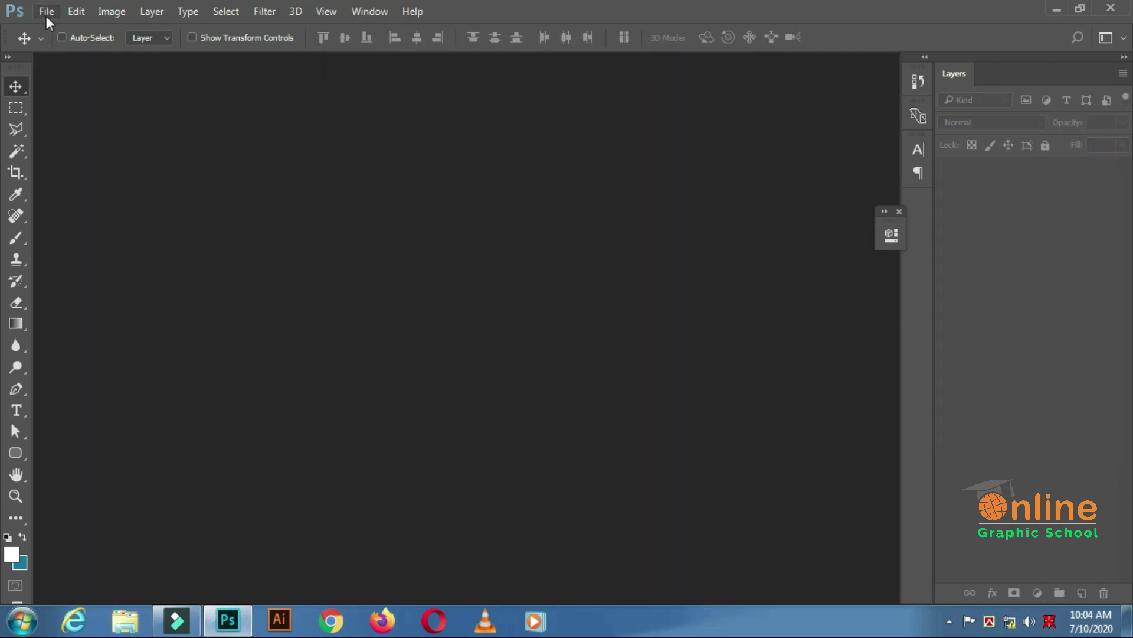